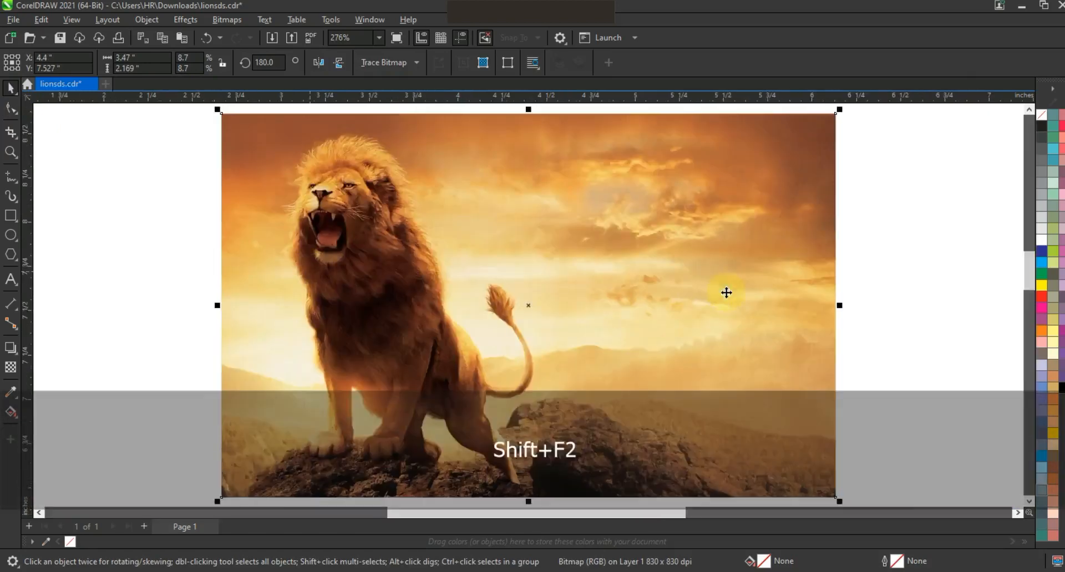
# Step: Enlarge the lion photo to about 5.213 by 3.258 inches
pyautogui.moveTo(706, 202); pyautogui.dragTo(784, 137)
pyautogui.press('z')
pyautogui.moveTo(299, 155); pyautogui.dragTo(728, 432)
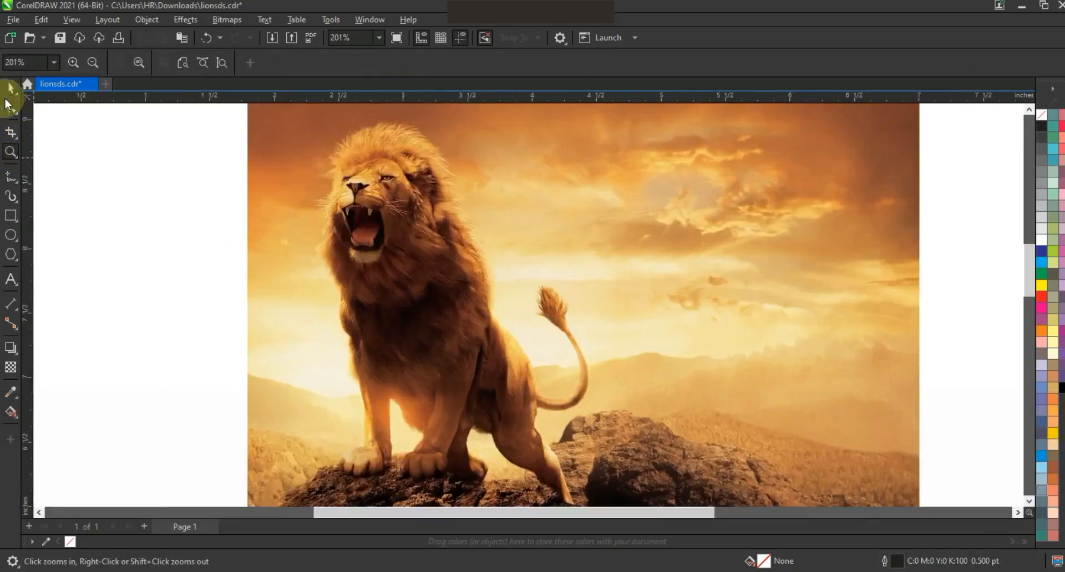
# Step: Apply a uniform transparency to the lion photo so it appears faded for tracing
pyautogui.click(11, 89)
pyautogui.click(376, 271)
pyautogui.click(10, 367)
pyautogui.click(1030, 502)
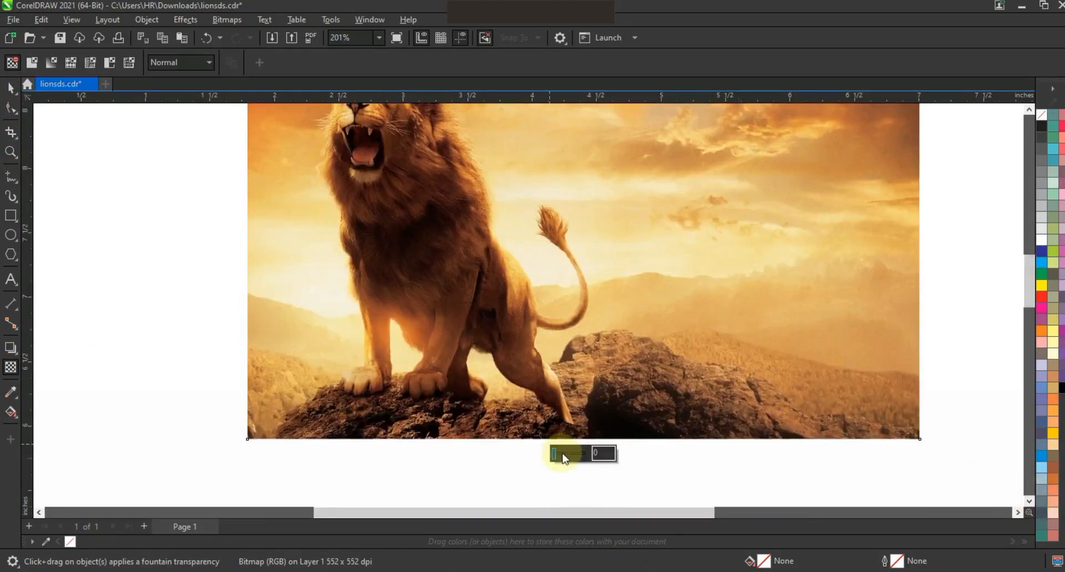
pyautogui.moveTo(559, 451); pyautogui.dragTo(564, 452)
pyautogui.click(12, 89)
pyautogui.click(1029, 109)
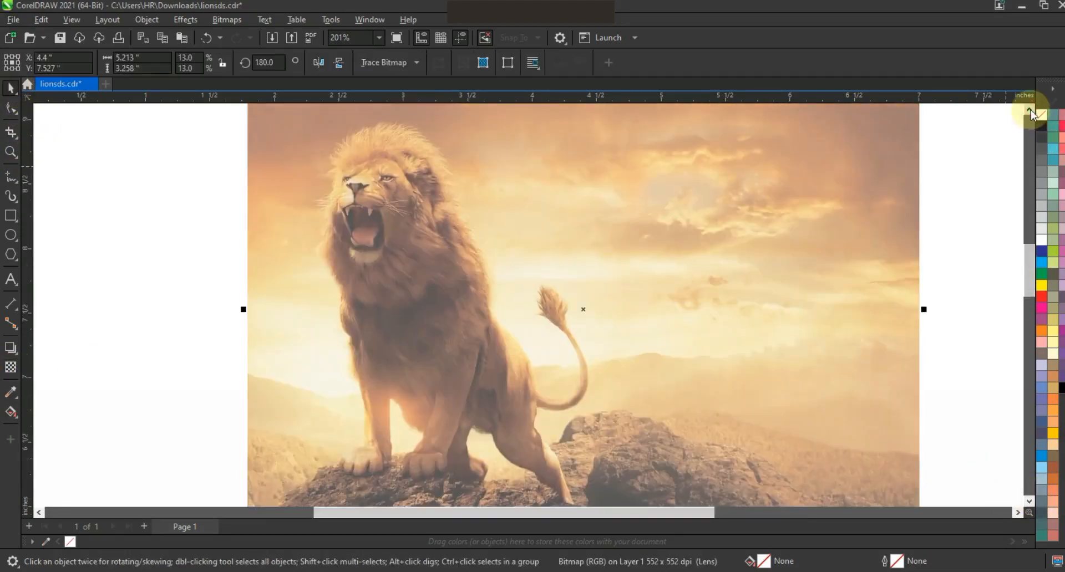
# Step: Start a straight-segment Freehand outline with a 1.5 pt width from the lion's forehead up to the first mane tuft
pyautogui.click(948, 320)
pyautogui.press('z')
pyautogui.moveTo(250, 345); pyautogui.dragTo(746, 119)
pyautogui.click(1029, 109)
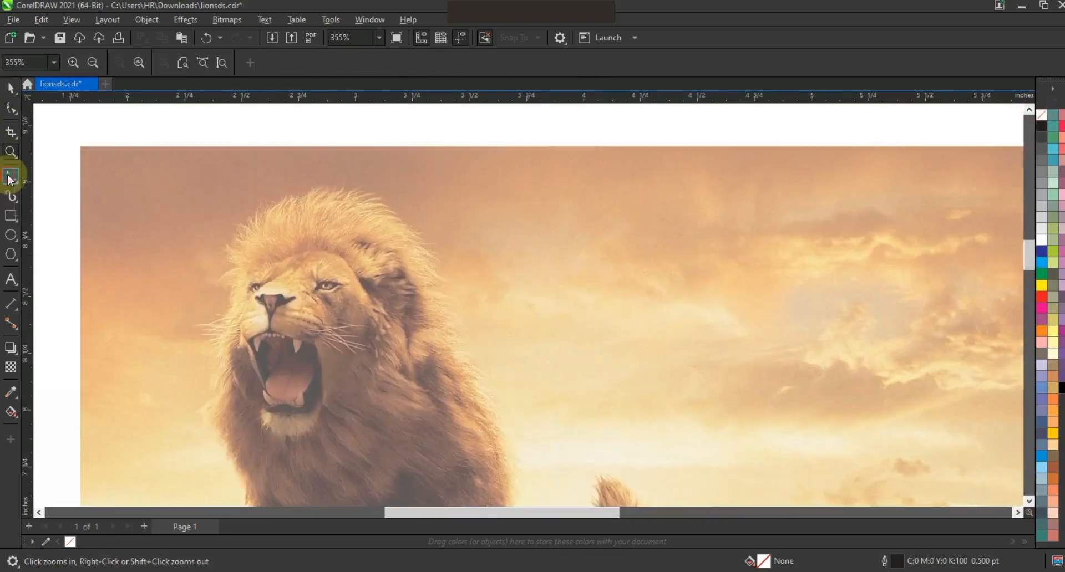
pyautogui.click(10, 177)
pyautogui.click(419, 62)
pyautogui.click(397, 111)
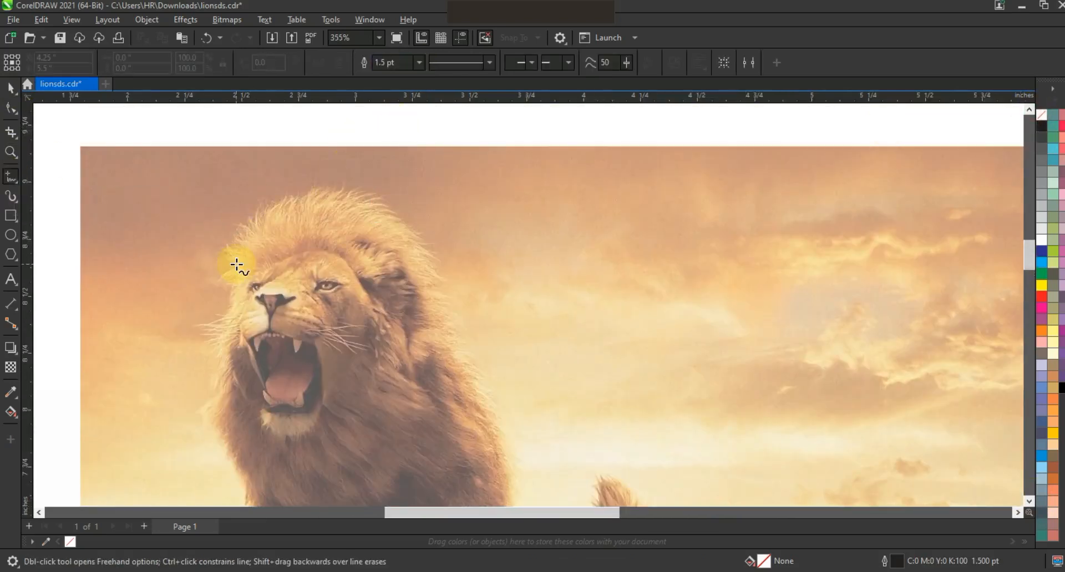
pyautogui.doubleClick(269, 197)
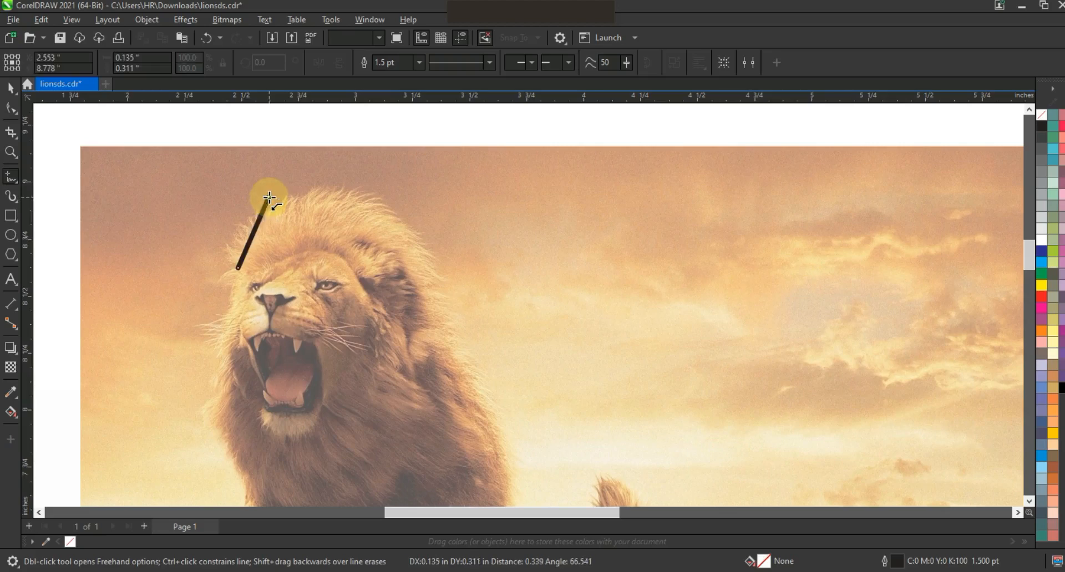
pyautogui.click(270, 213)
# Step: Set the outline width to 1.0 pt and continue the zigzag outline over the head and down the back of the mane
pyautogui.click(419, 64)
pyautogui.click(400, 118)
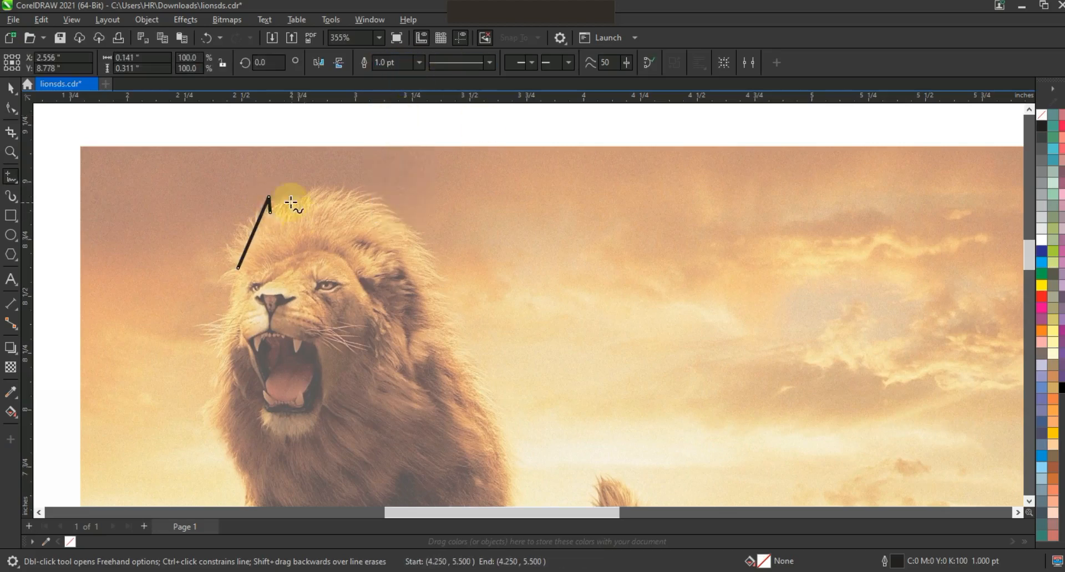
pyautogui.press('space')
pyautogui.click(347, 177)
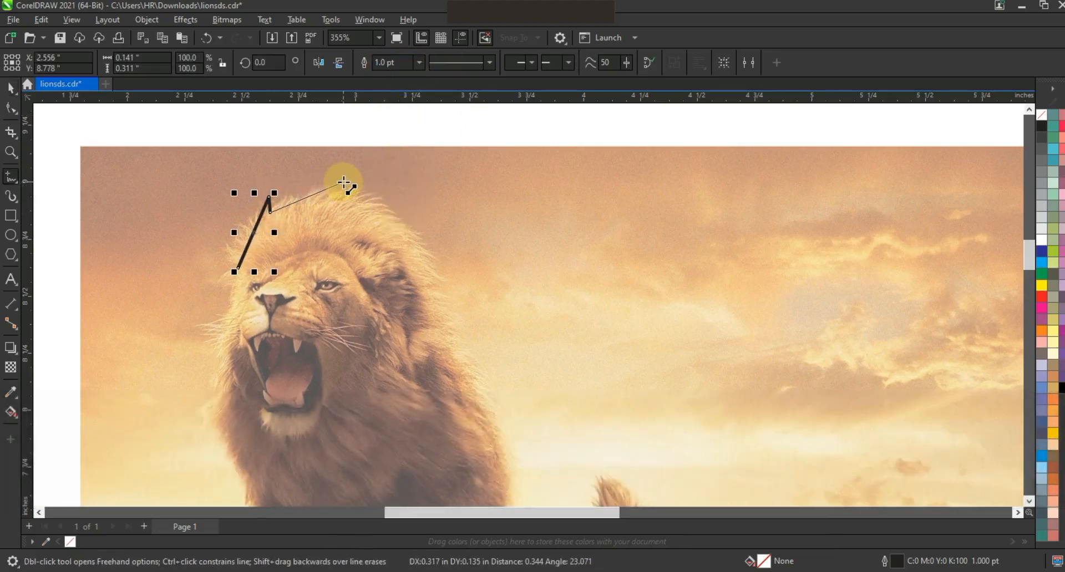
pyautogui.doubleClick(332, 192)
pyautogui.click(406, 215)
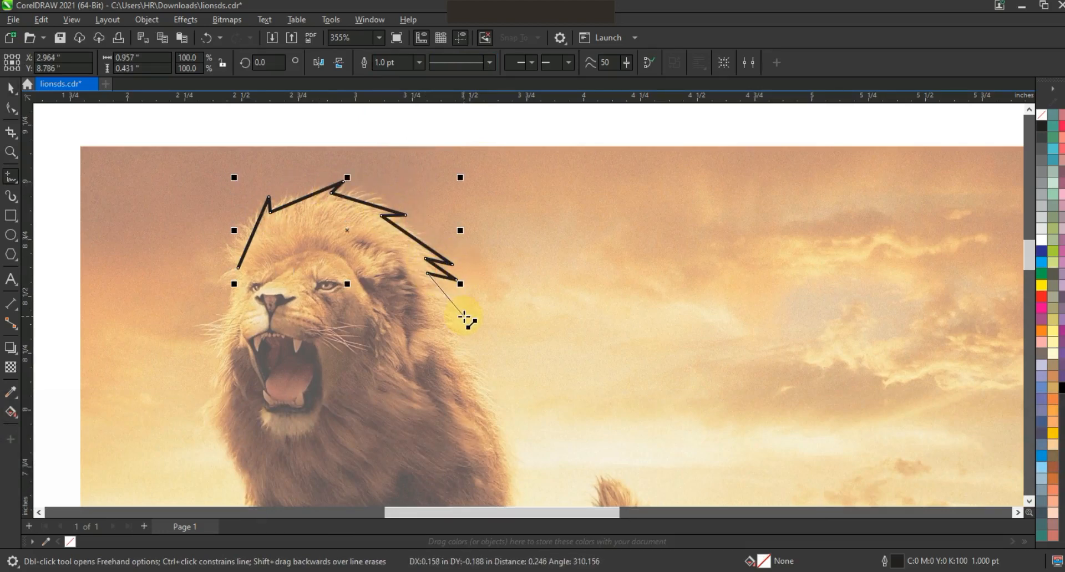
pyautogui.click(488, 373)
pyautogui.click(519, 444)
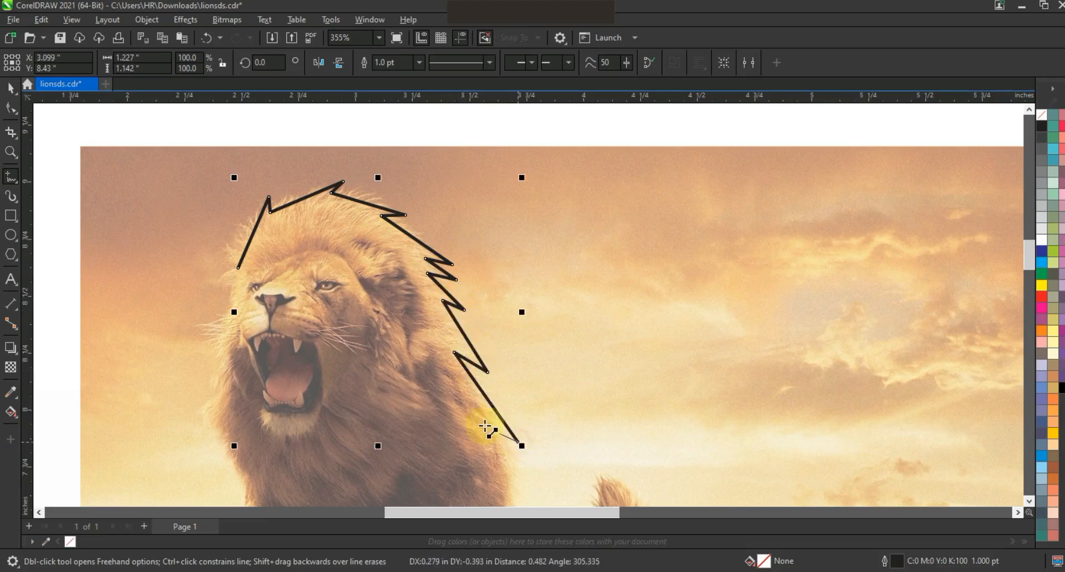
# Step: Extend the outline around the lower mane tufts and down along the lion's back
pyautogui.click(1029, 504)
pyautogui.press('space')
pyautogui.press('space')
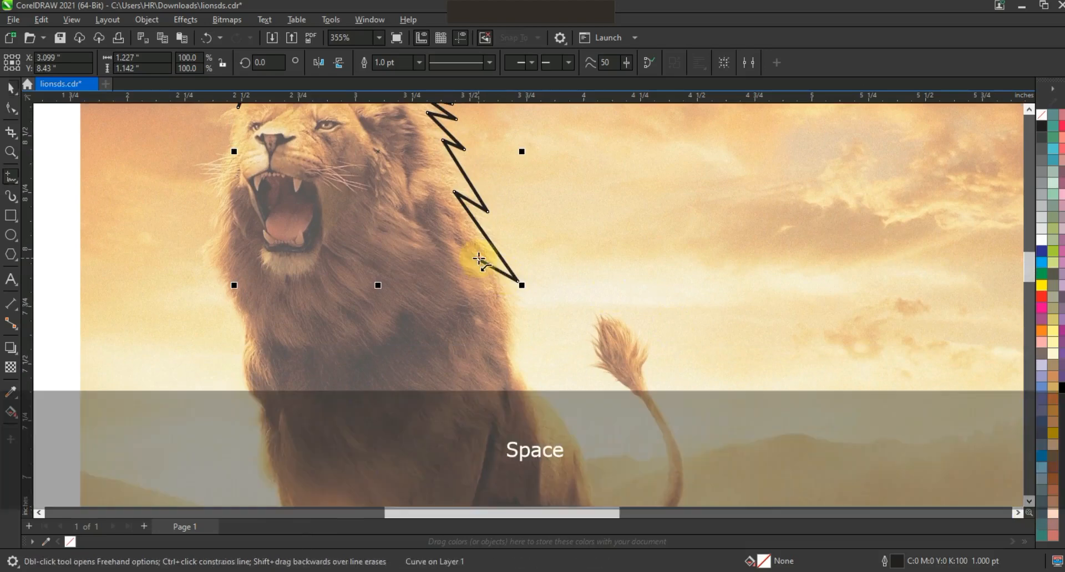
pyautogui.click(478, 259)
pyautogui.click(526, 329)
pyautogui.click(511, 366)
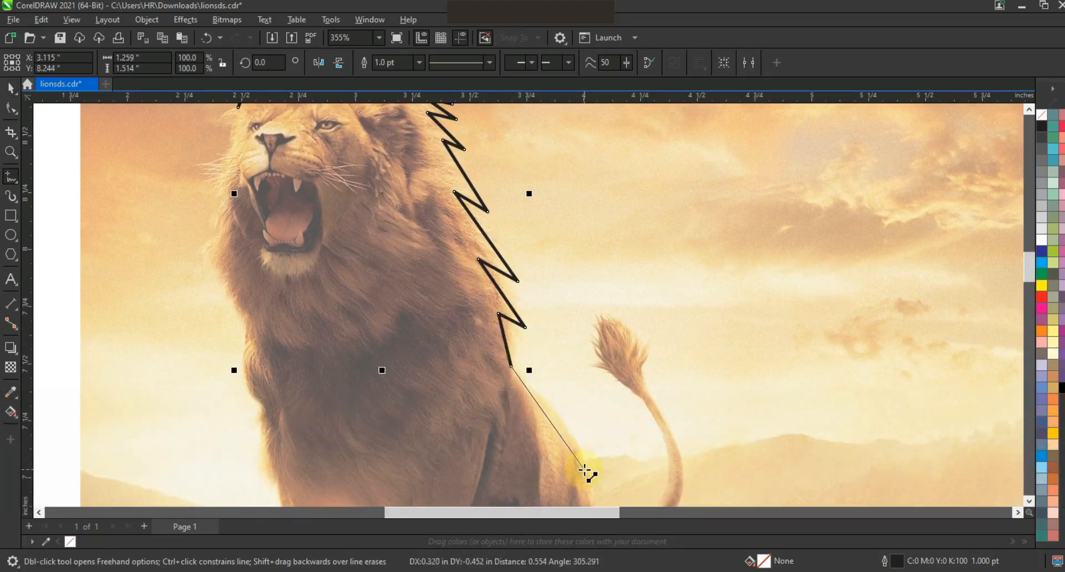
pyautogui.click(585, 472)
# Step: Trace the outline from the rump around the tail and its tuft, back to the base of the tail
pyautogui.scroll(-4, 585, 389)
pyautogui.press('space')
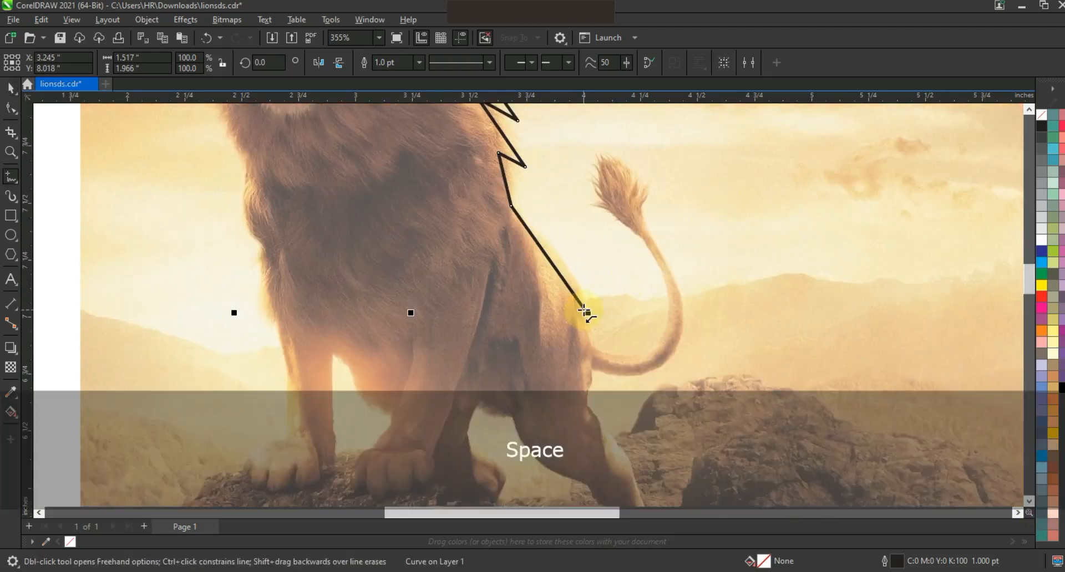
pyautogui.click(601, 353)
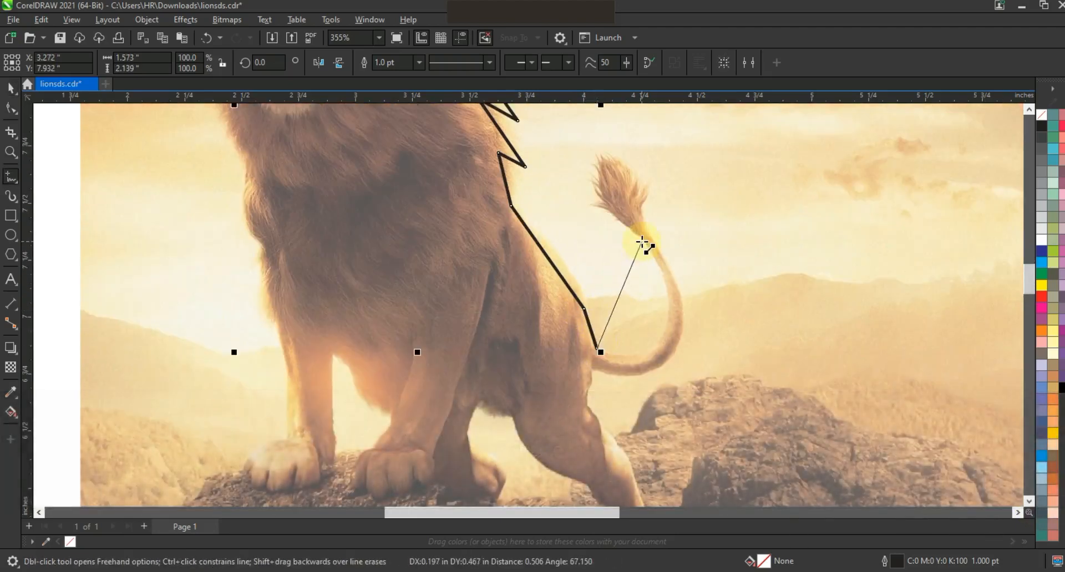
pyautogui.click(642, 240)
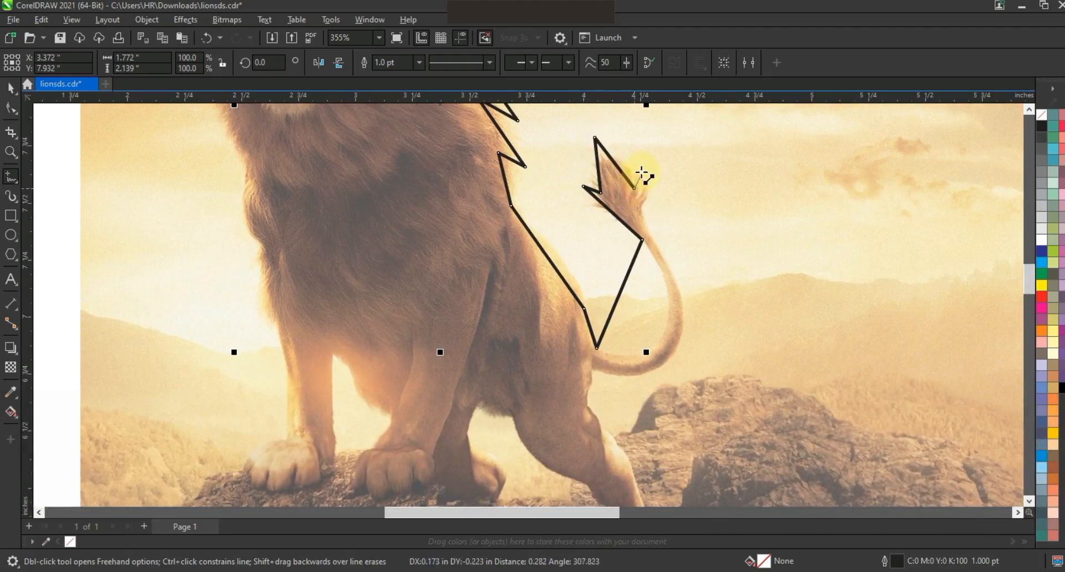
pyautogui.click(647, 235)
pyautogui.click(661, 362)
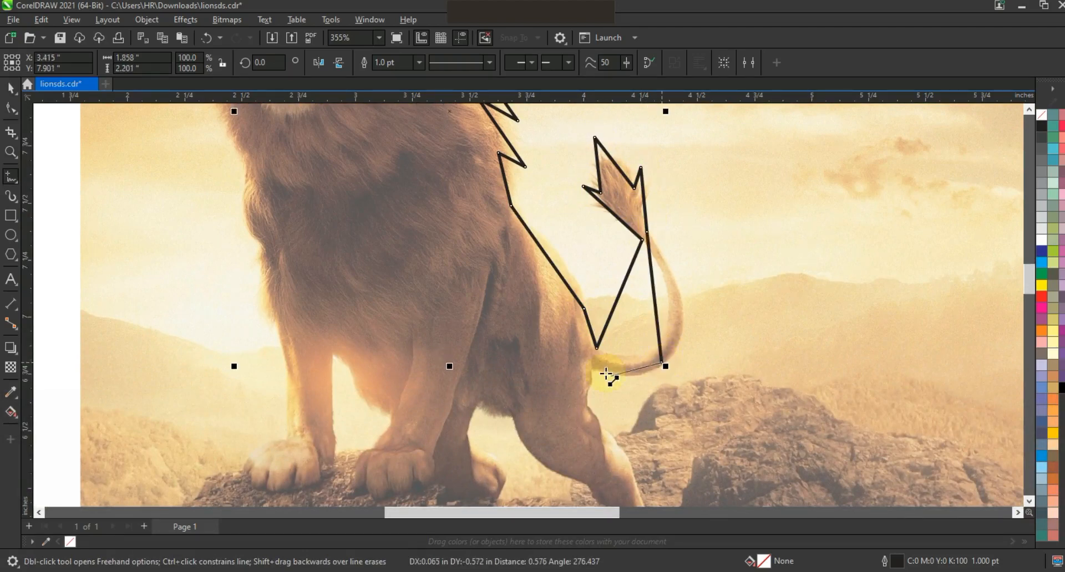
pyautogui.click(592, 368)
# Step: Trace the hind leg down its rear edge, around the foot and up its front edge to the belly
pyautogui.scroll(-3, 587, 241)
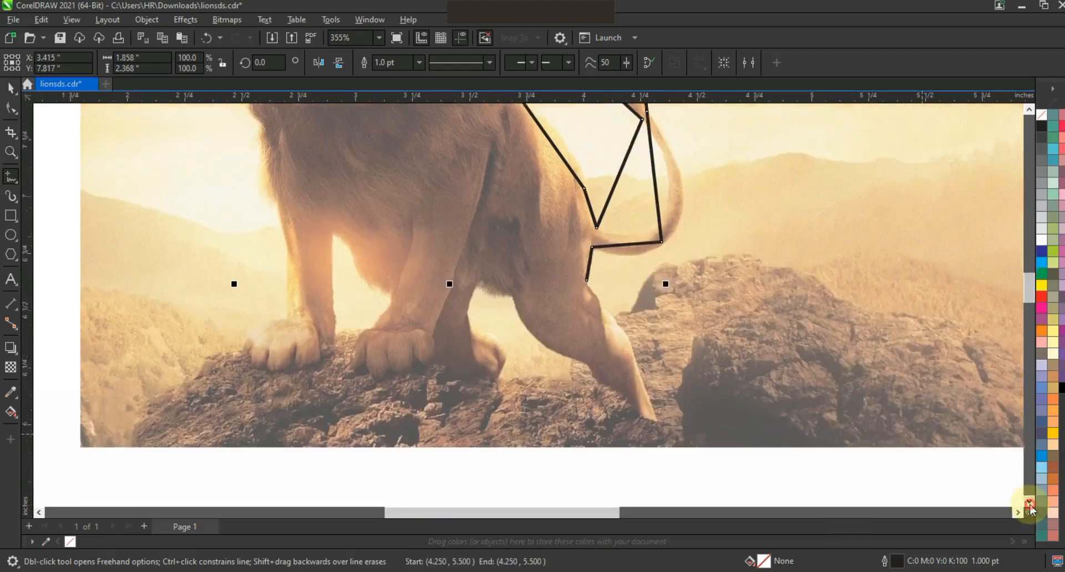
pyautogui.click(587, 241)
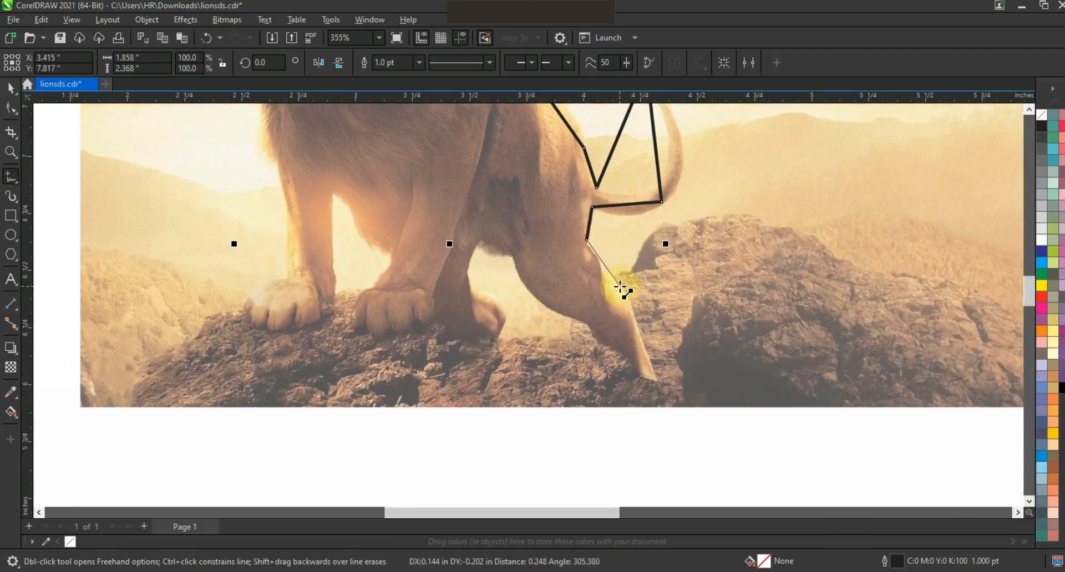
pyautogui.click(631, 293)
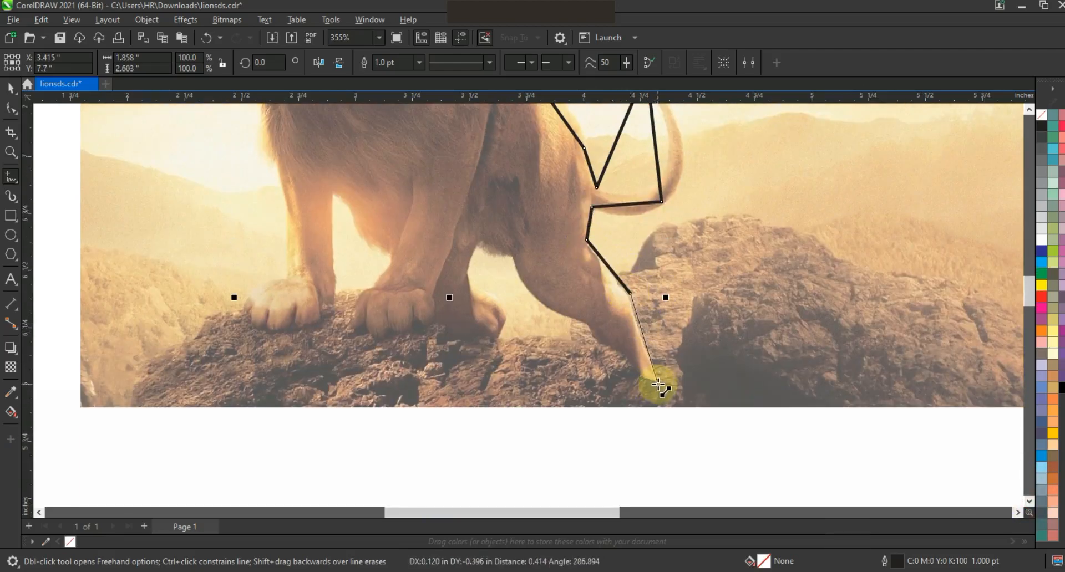
pyautogui.click(658, 383)
pyautogui.click(631, 377)
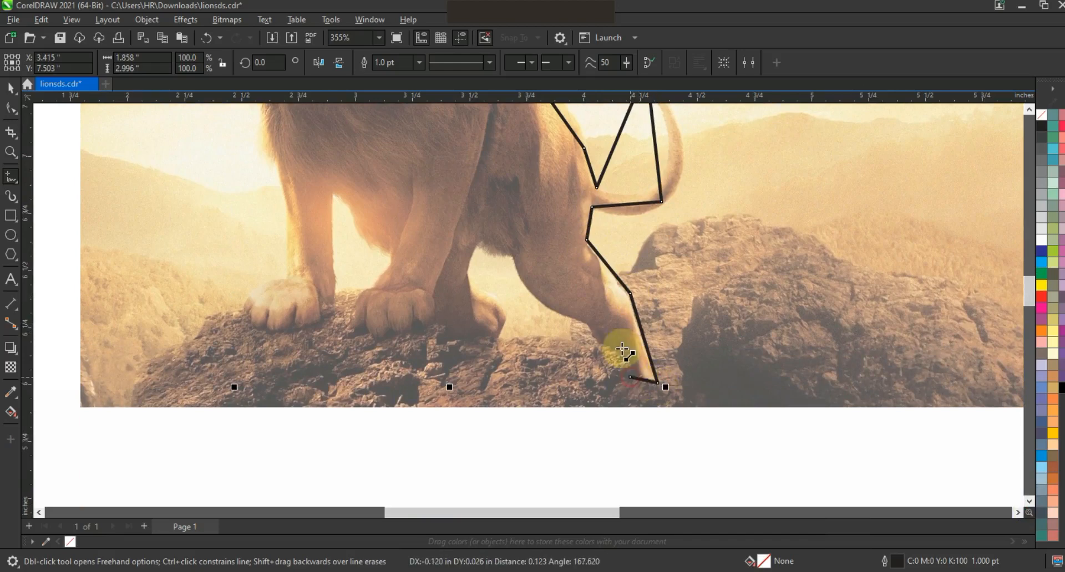
pyautogui.click(597, 322)
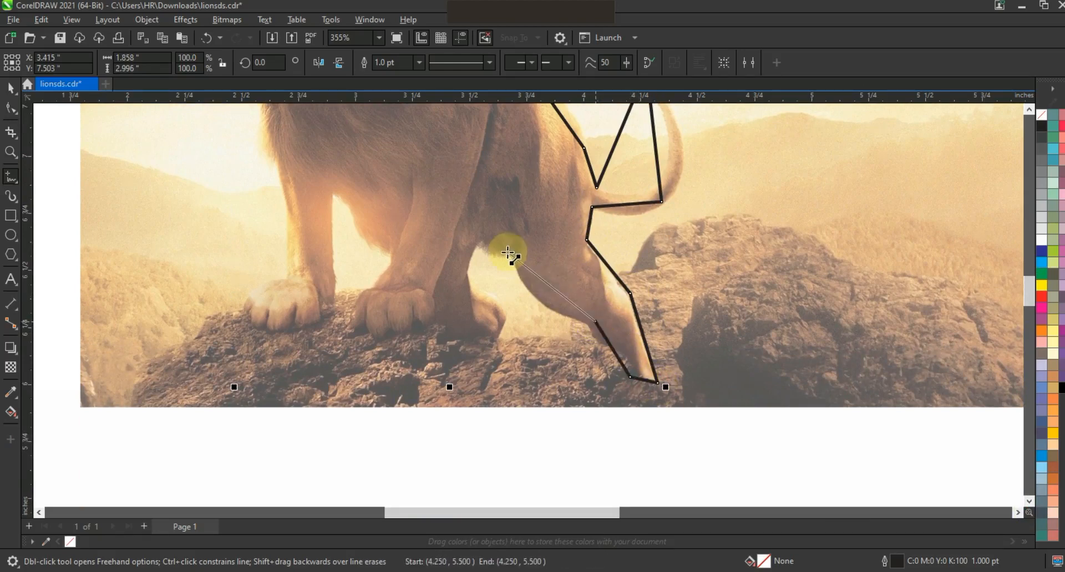
pyautogui.click(493, 236)
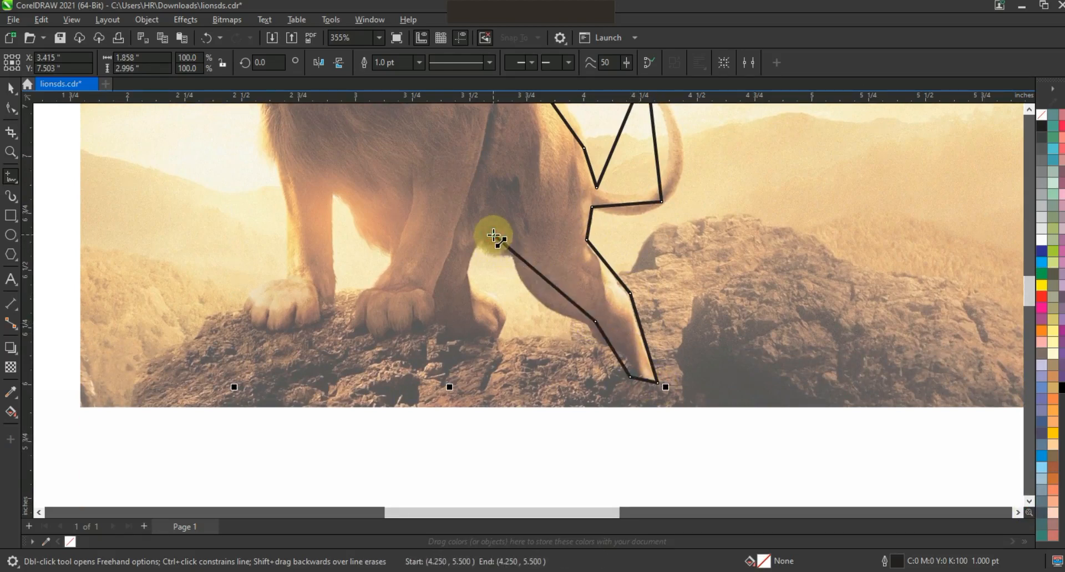
# Step: Trace the outline around the lion's remaining legs and paws, then up the front leg to the lower chest
pyautogui.click(475, 297)
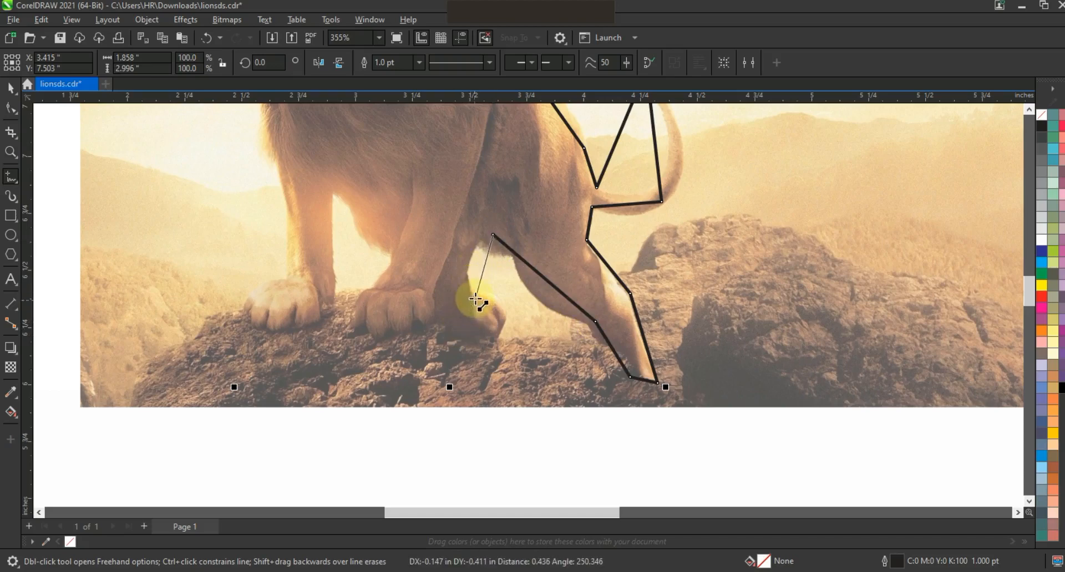
pyautogui.click(482, 338)
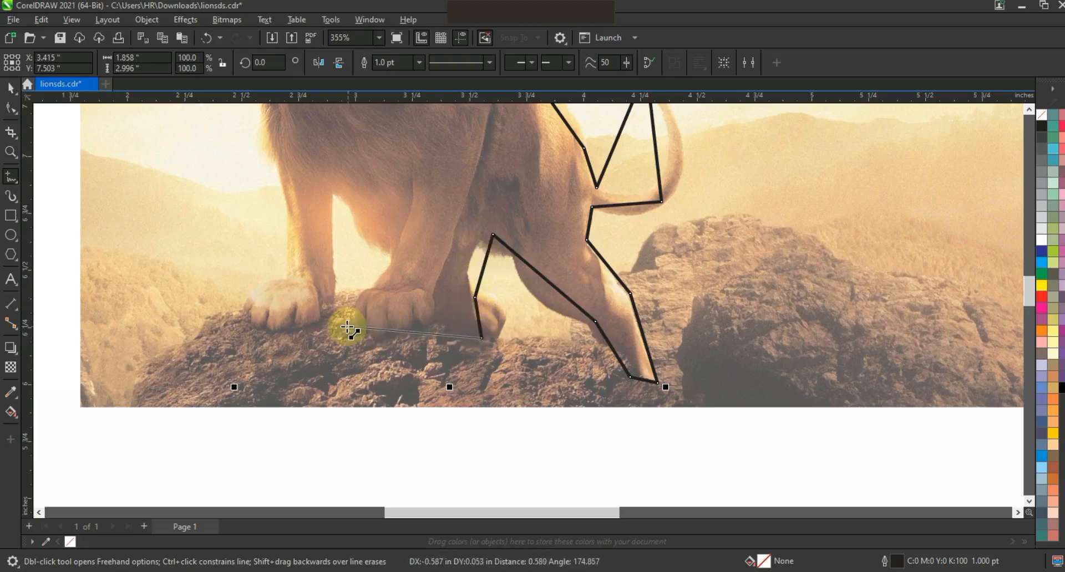
pyautogui.click(347, 329)
pyautogui.click(368, 292)
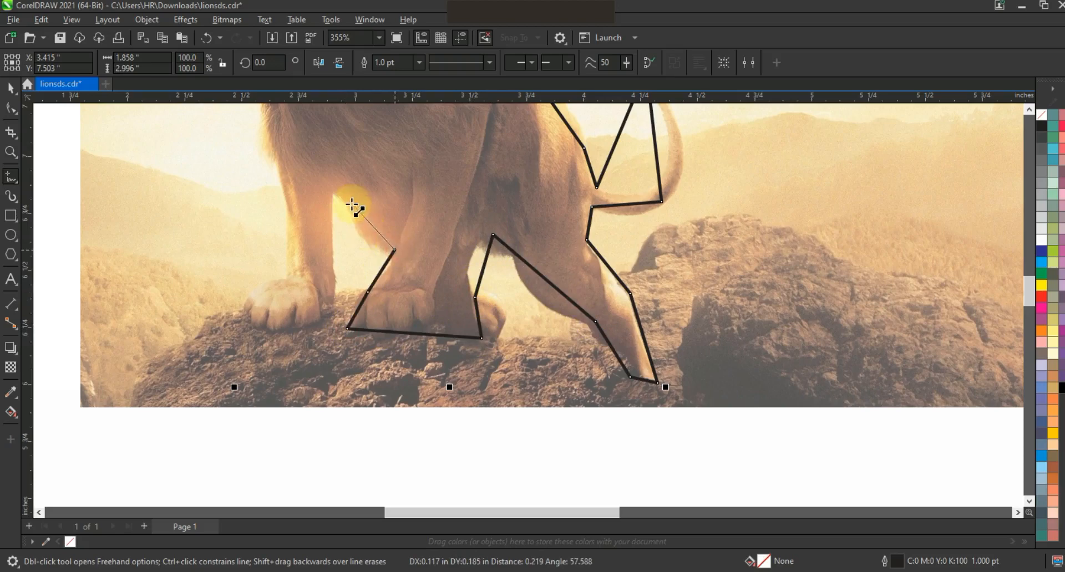
pyautogui.click(332, 193)
pyautogui.click(335, 296)
pyautogui.click(293, 331)
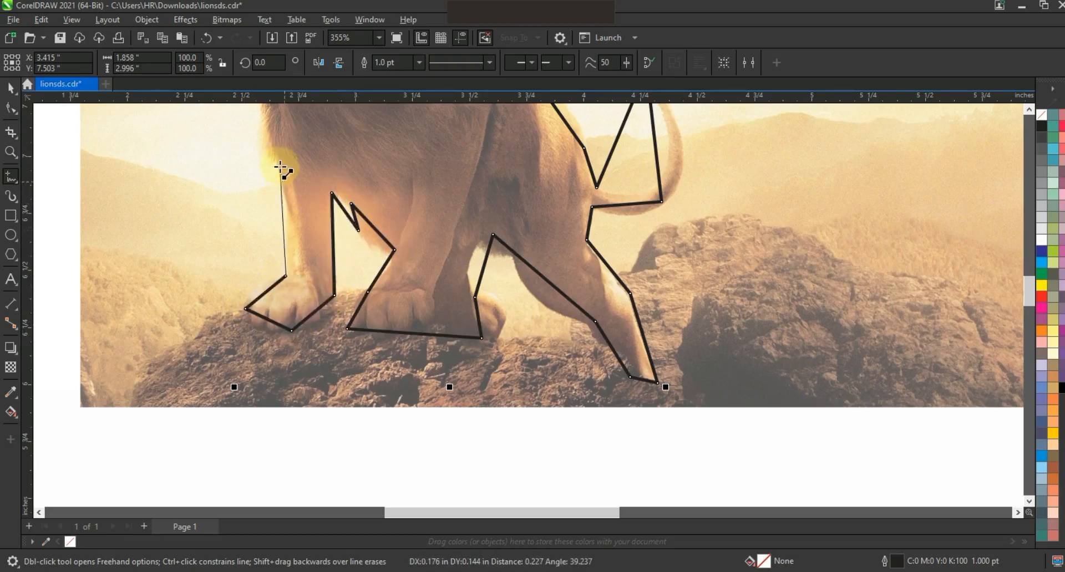
pyautogui.click(268, 181)
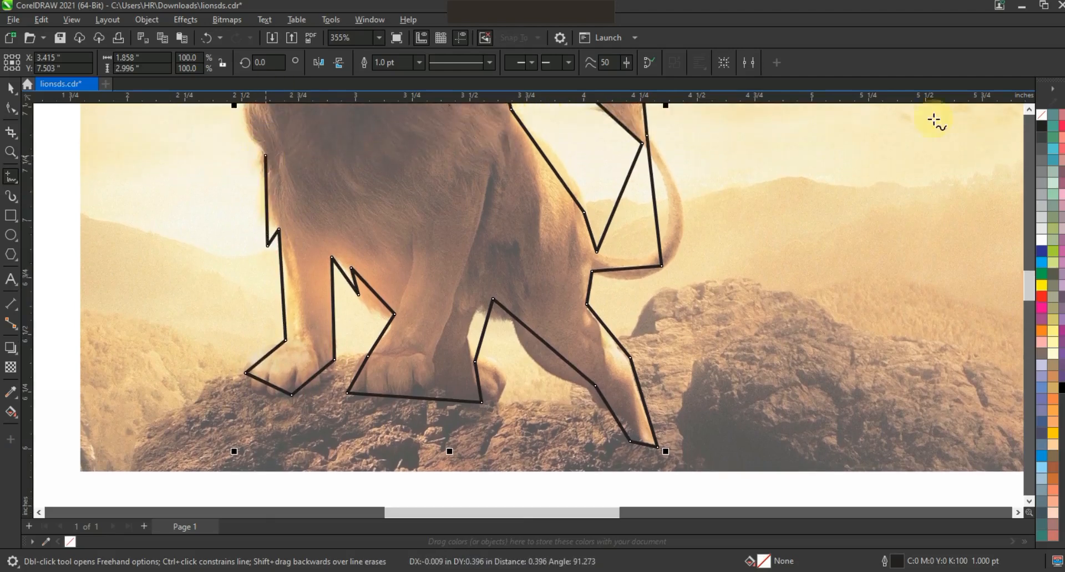
# Step: Continue the outline up the chest and front mane tufts, closing it at the starting point on the forehead
pyautogui.click(1029, 110)
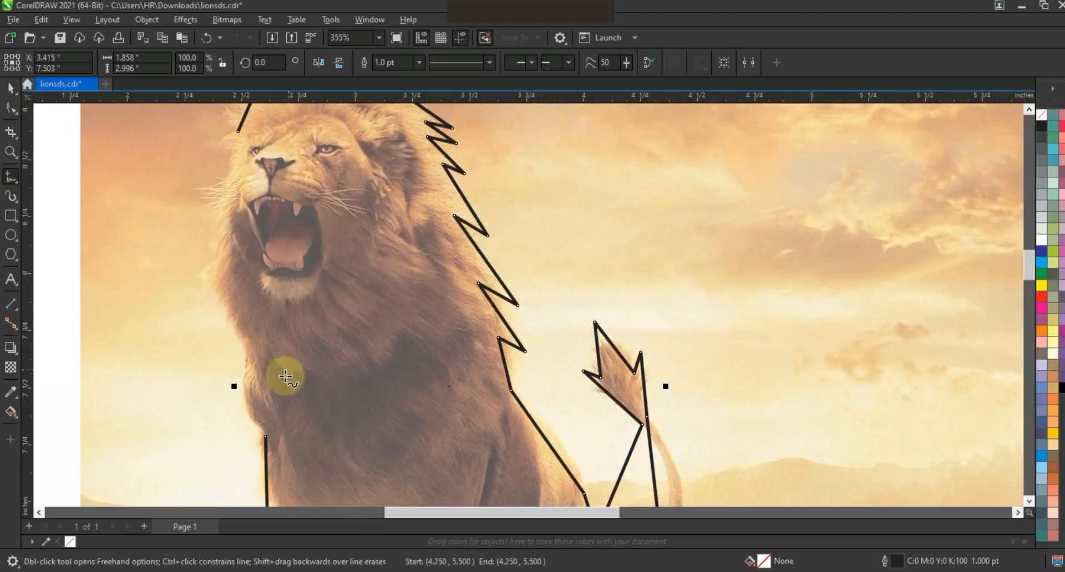
pyautogui.press('space')
pyautogui.click(266, 437)
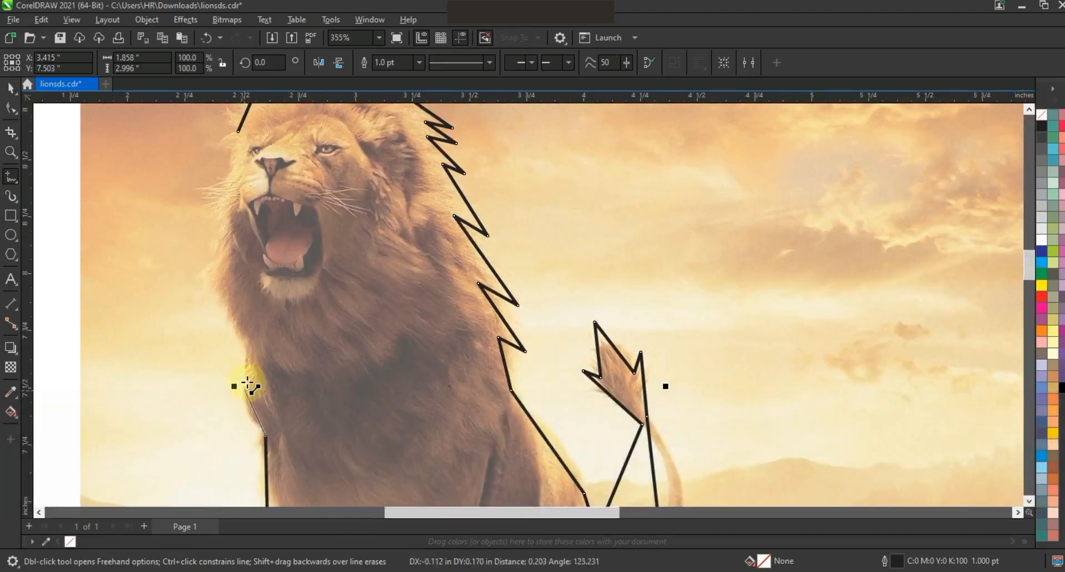
pyautogui.click(248, 353)
pyautogui.click(227, 256)
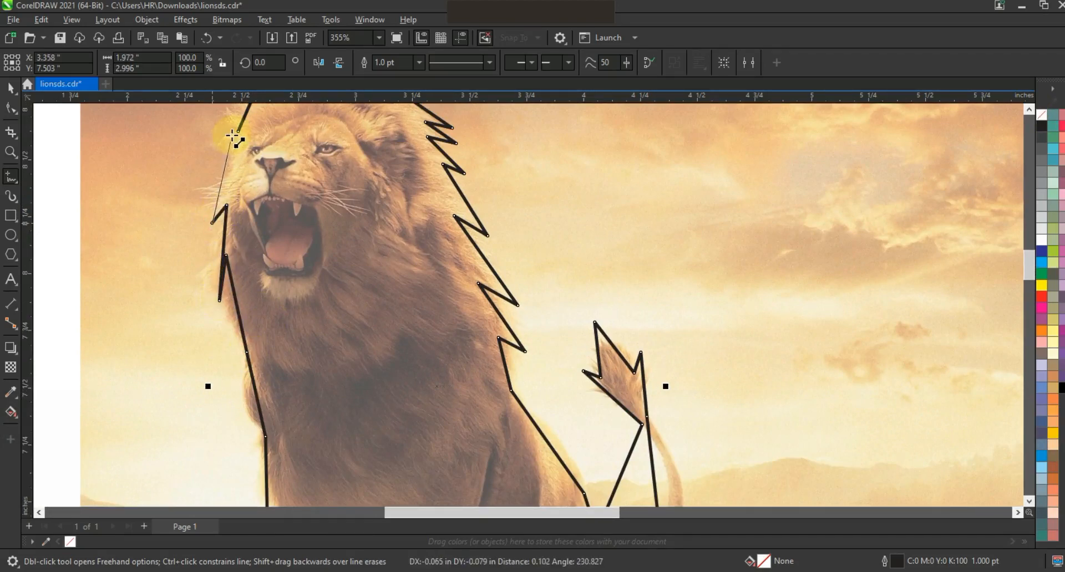
pyautogui.click(237, 134)
# Step: Select all nodes of the lion outline with the Shape tool and convert its straight segments to curves
pyautogui.press('F3')
pyautogui.press('F3')
pyautogui.click(11, 111)
pyautogui.moveTo(363, 214); pyautogui.dragTo(568, 424)
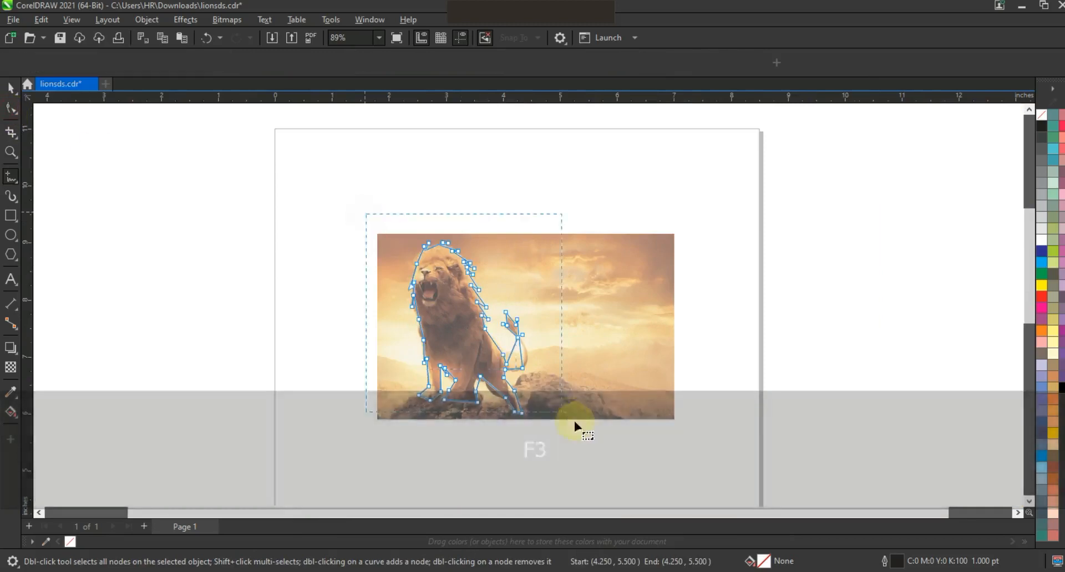
pyautogui.hotkey('shift', 'F2')
# Step: Bend the outline segments from the forehead over the first two tufts to follow the top of the mane
pyautogui.click(11, 152)
pyautogui.moveTo(381, 357); pyautogui.dragTo(660, 112)
pyautogui.click(12, 108)
pyautogui.moveTo(367, 203); pyautogui.dragTo(348, 195)
pyautogui.moveTo(367, 176); pyautogui.dragTo(365, 174)
pyautogui.click(11, 152)
pyautogui.moveTo(321, 141); pyautogui.dragTo(634, 296)
pyautogui.click(11, 109)
pyautogui.moveTo(331, 225); pyautogui.dragTo(357, 185)
pyautogui.click(435, 184)
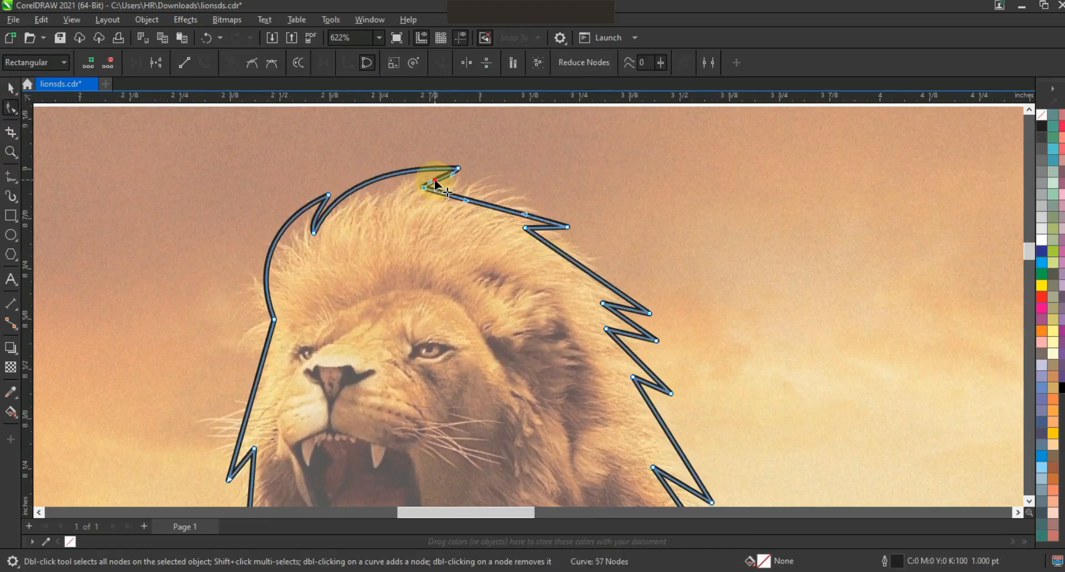
# Step: Curve the segments and adjust the nodes of the mane tufts from the crown down the back of the head
pyautogui.moveTo(481, 201); pyautogui.dragTo(487, 181)
pyautogui.moveTo(525, 228); pyautogui.dragTo(571, 228)
pyautogui.moveTo(609, 288); pyautogui.dragTo(600, 292)
pyautogui.click(565, 225)
pyautogui.moveTo(554, 228); pyautogui.dragTo(554, 225)
pyautogui.moveTo(606, 330); pyautogui.dragTo(600, 332)
pyautogui.click(650, 314)
pyautogui.moveTo(600, 291); pyautogui.dragTo(596, 294)
pyautogui.click(586, 226)
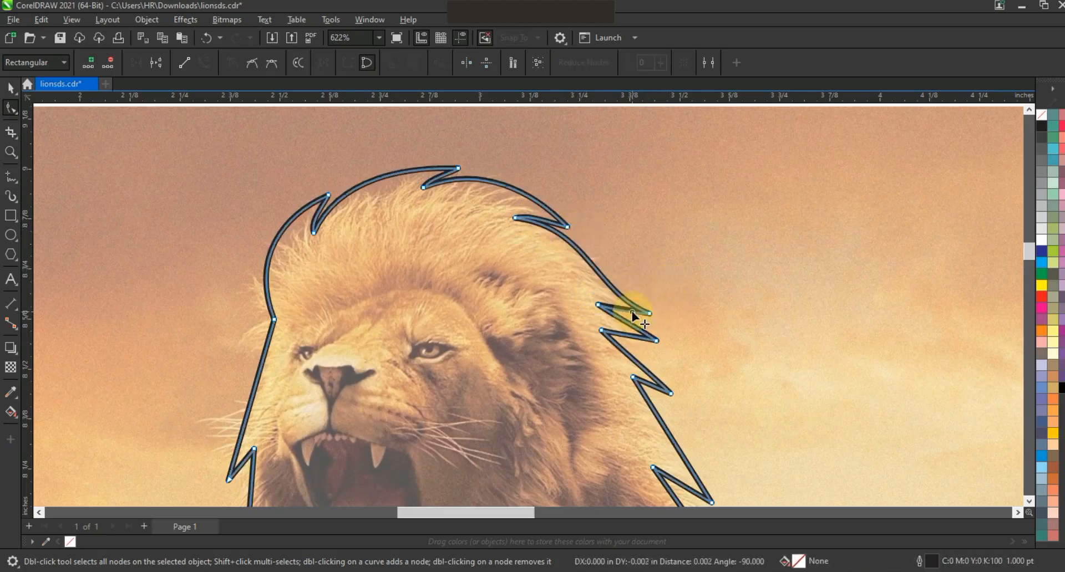
pyautogui.moveTo(627, 335); pyautogui.dragTo(628, 324)
pyautogui.moveTo(658, 380)
pyautogui.mouseDown()
pyautogui.moveTo(649, 373)
pyautogui.moveTo(653, 383)
pyautogui.mouseUp()
# Step: Curve the outline segments of the lower mane tufts down to the lion's shoulder
pyautogui.click(1046, 537)
pyautogui.click(1029, 502)
pyautogui.click(1029, 502)
pyautogui.click(1030, 502)
pyautogui.moveTo(686, 341); pyautogui.dragTo(685, 339)
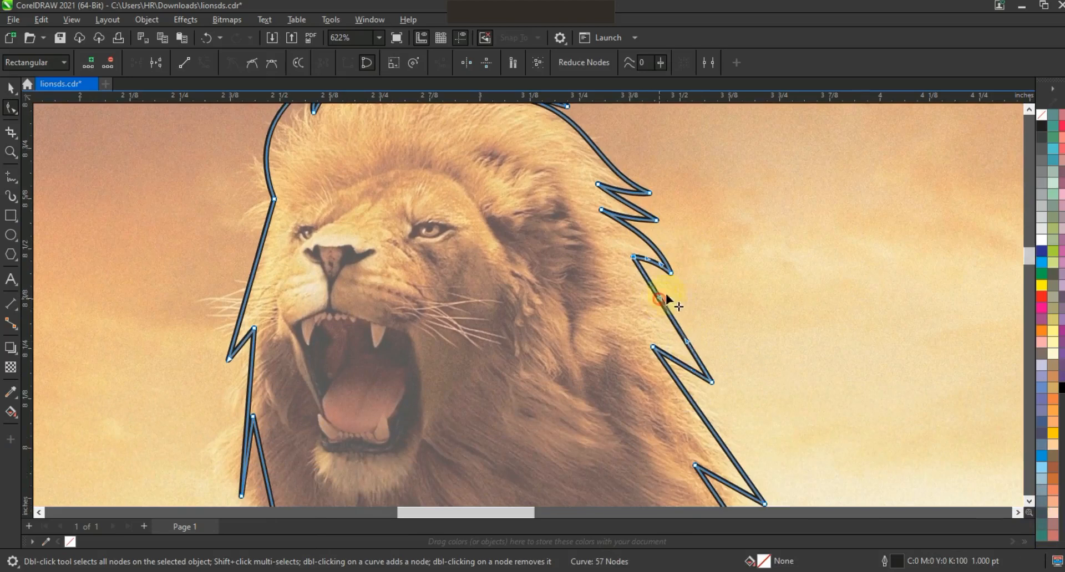
pyautogui.moveTo(660, 299); pyautogui.dragTo(684, 285)
pyautogui.moveTo(679, 363); pyautogui.dragTo(680, 358)
pyautogui.moveTo(712, 424); pyautogui.dragTo(717, 409)
pyautogui.press('F3')
pyautogui.moveTo(696, 375); pyautogui.dragTo(710, 417)
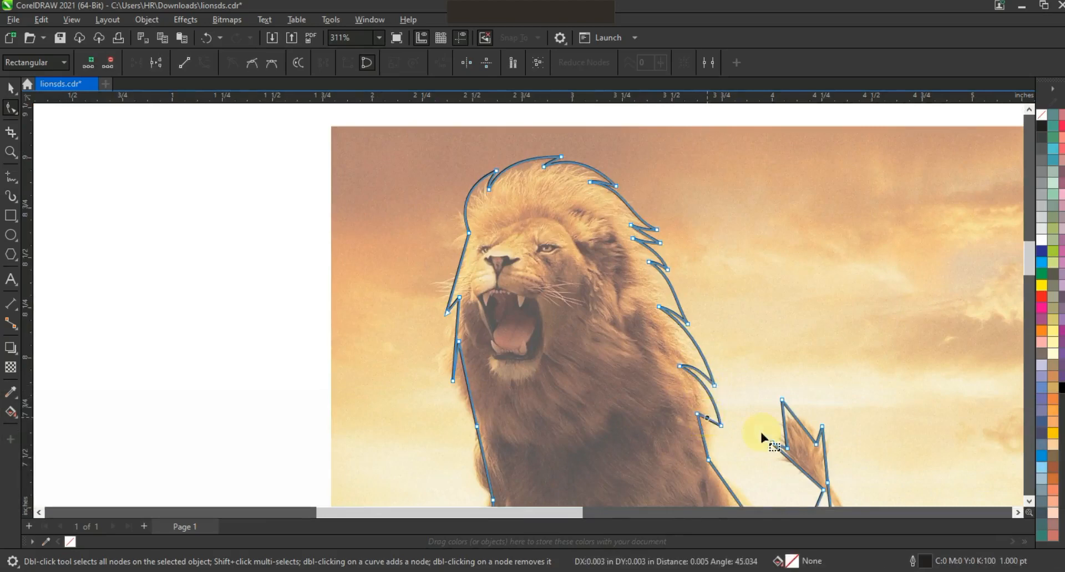
# Step: Bend the outline segments from the lowest mane tuft down along the lion's back to the rump
pyautogui.click(1029, 502)
pyautogui.click(1029, 502)
pyautogui.moveTo(697, 333)
pyautogui.mouseDown()
pyautogui.moveTo(711, 333)
pyautogui.moveTo(708, 350)
pyautogui.mouseUp()
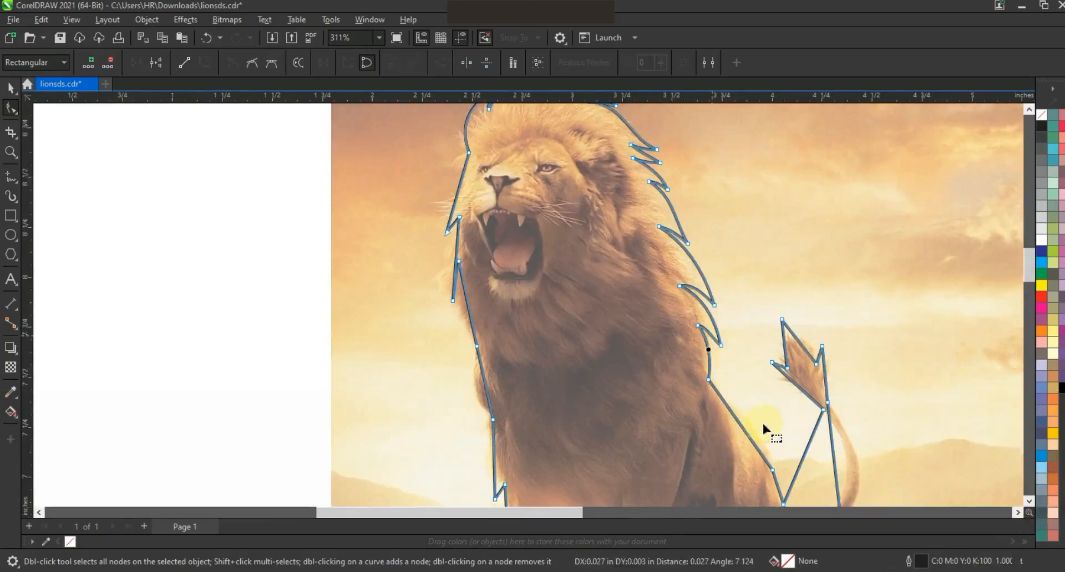
pyautogui.moveTo(748, 436); pyautogui.dragTo(756, 434)
# Step: Adjust the node at the base of the tail tuft and curve both edges of the tail outline to follow the tail
pyautogui.press('F3')
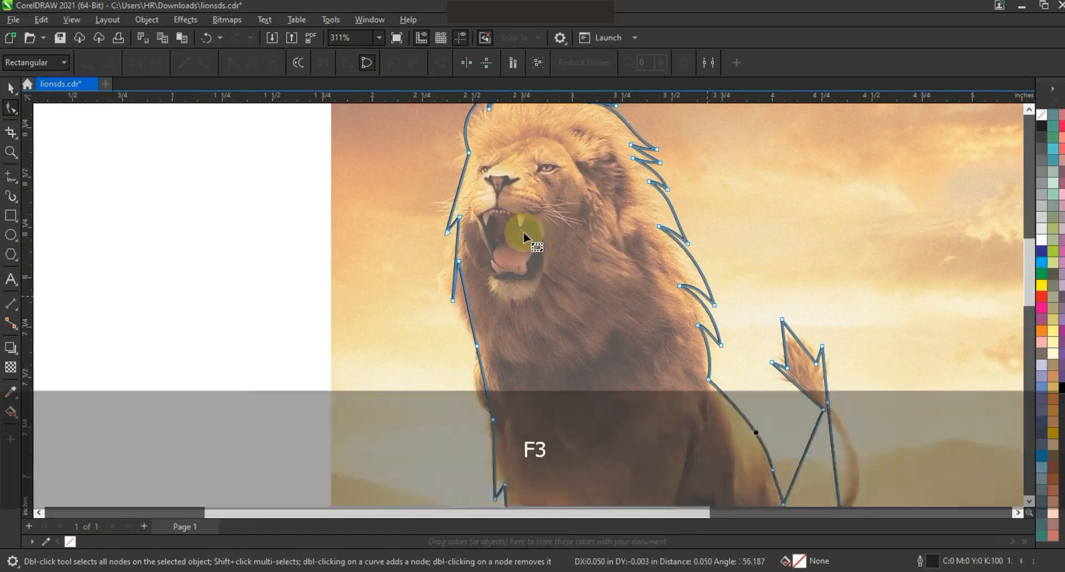
pyautogui.click(639, 364)
pyautogui.moveTo(577, 272); pyautogui.dragTo(564, 274)
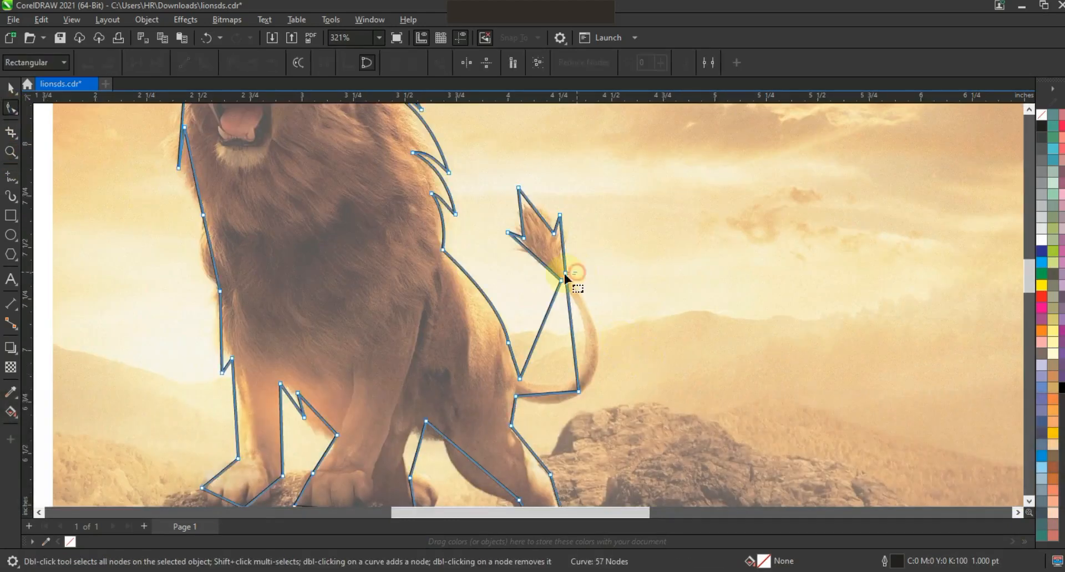
pyautogui.moveTo(571, 314); pyautogui.dragTo(604, 366)
pyautogui.moveTo(604, 315); pyautogui.dragTo(603, 317)
pyautogui.click(552, 400)
pyautogui.click(507, 371)
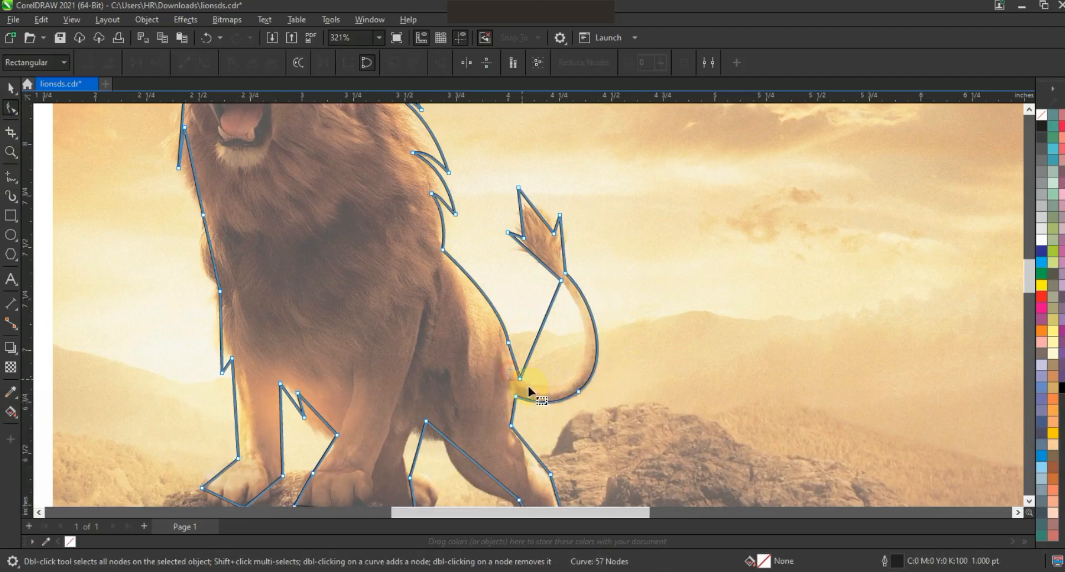
pyautogui.moveTo(548, 312); pyautogui.dragTo(605, 331)
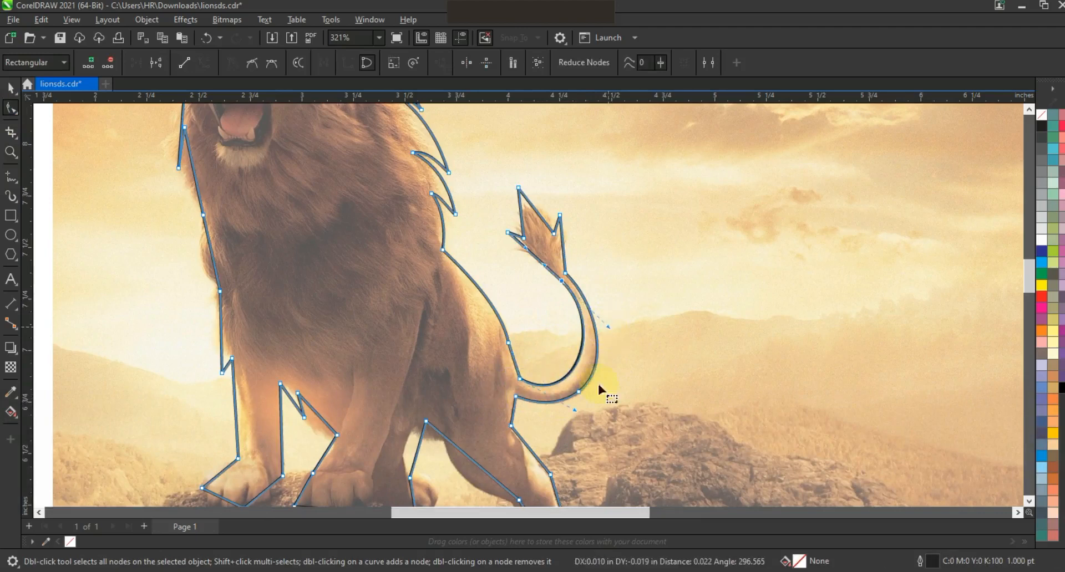
# Step: Curve the outline segments around the tuft at the end of the tail
pyautogui.click(611, 357)
pyautogui.moveTo(562, 249); pyautogui.dragTo(531, 260)
pyautogui.moveTo(521, 218); pyautogui.dragTo(543, 212)
# Step: Curve the outline segments of the hind leg and the arch between it and the front legs
pyautogui.press('F3')
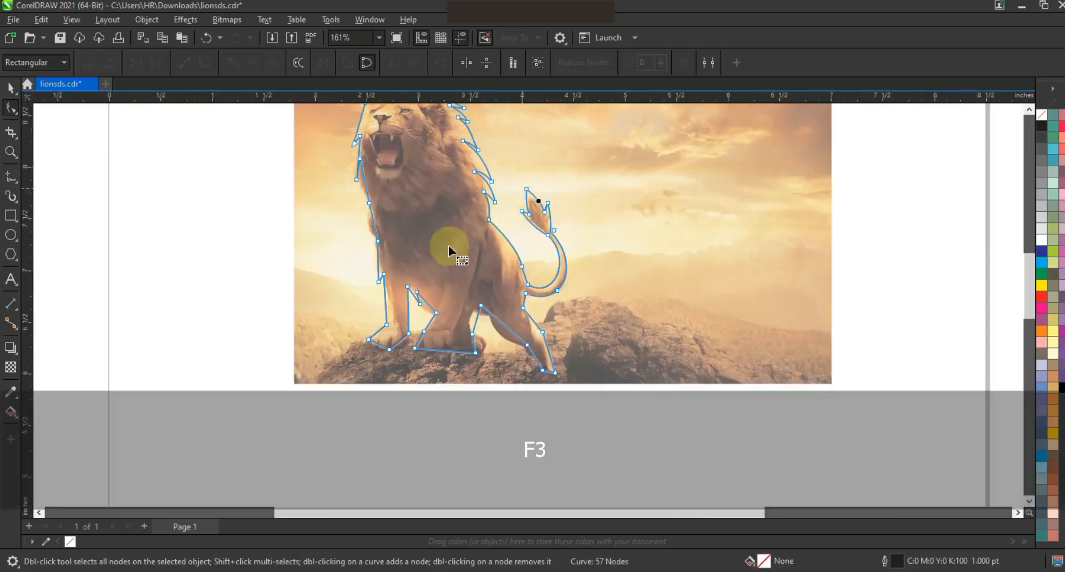
pyautogui.click(12, 150)
pyautogui.moveTo(646, 399); pyautogui.dragTo(299, 213)
pyautogui.moveTo(660, 345); pyautogui.dragTo(651, 333)
pyautogui.click(688, 399)
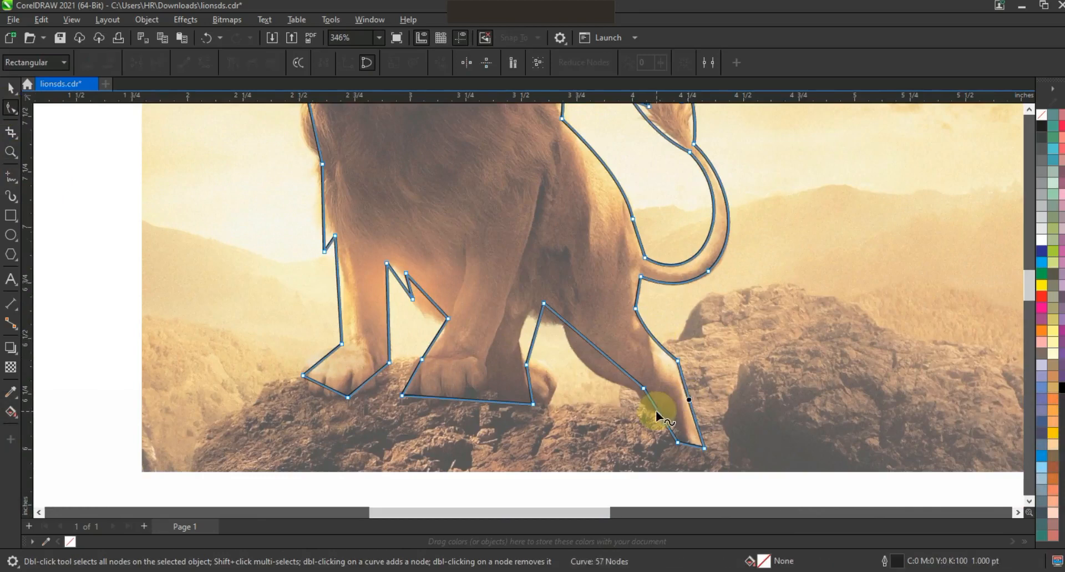
pyautogui.moveTo(604, 355)
pyautogui.mouseDown()
pyautogui.moveTo(592, 371)
pyautogui.moveTo(582, 364)
pyautogui.mouseUp()
pyautogui.moveTo(532, 338); pyautogui.dragTo(524, 326)
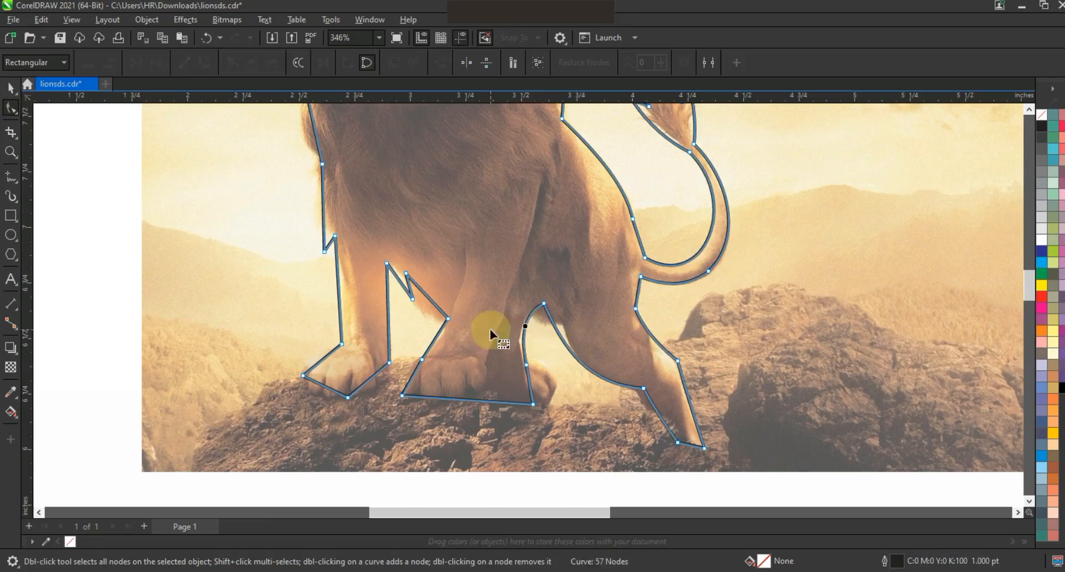
# Step: Bend the short outline segments of the fur tufts between the two front legs
pyautogui.moveTo(427, 296); pyautogui.dragTo(419, 304)
pyautogui.moveTo(401, 284); pyautogui.dragTo(396, 285)
pyautogui.moveTo(409, 286); pyautogui.dragTo(407, 286)
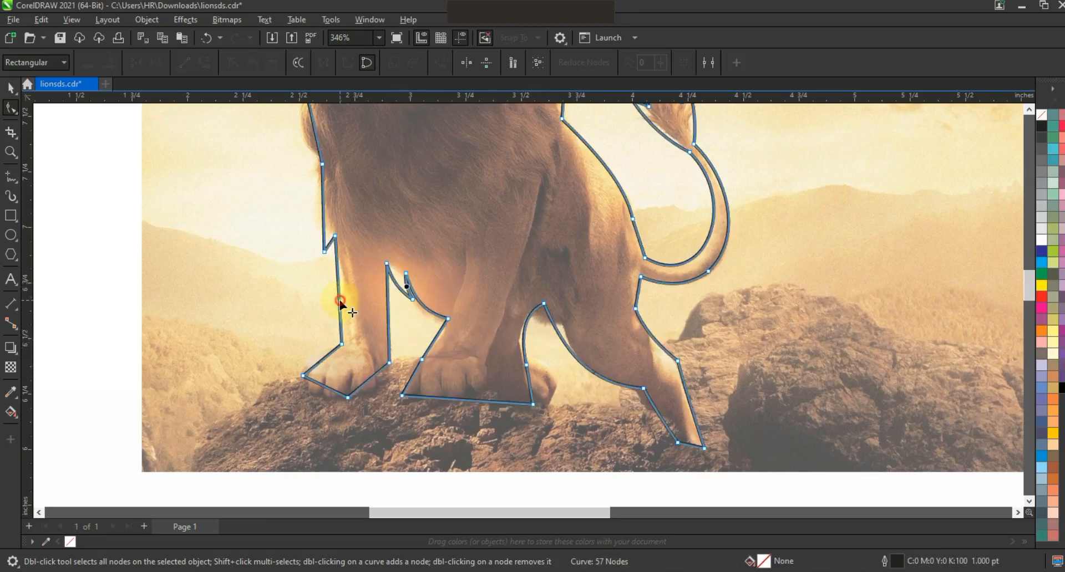
# Step: Curve the outer edge of the leading front leg and round the outline of its paw
pyautogui.moveTo(340, 302); pyautogui.dragTo(345, 299)
pyautogui.moveTo(312, 368); pyautogui.dragTo(389, 379)
pyautogui.click(304, 376)
pyautogui.click(348, 397)
pyautogui.moveTo(372, 392); pyautogui.dragTo(373, 395)
# Step: Curve the outline segments up the lion's chest from the front leg to the lower mane
pyautogui.scroll(3, 1041, 110)
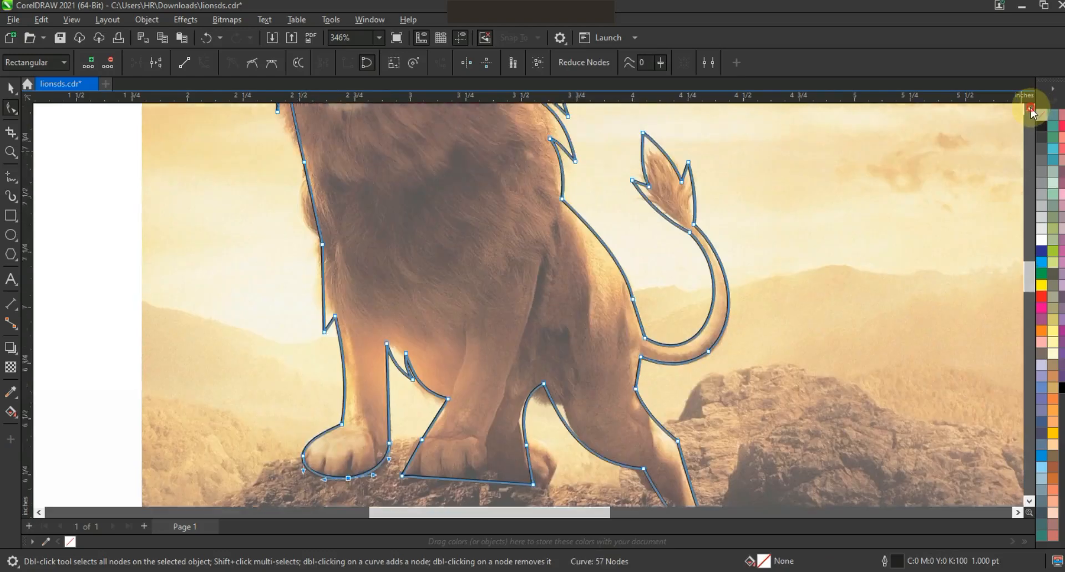
pyautogui.moveTo(323, 379); pyautogui.dragTo(328, 404)
pyautogui.moveTo(314, 290); pyautogui.dragTo(305, 287)
pyautogui.moveTo(298, 217); pyautogui.dragTo(287, 215)
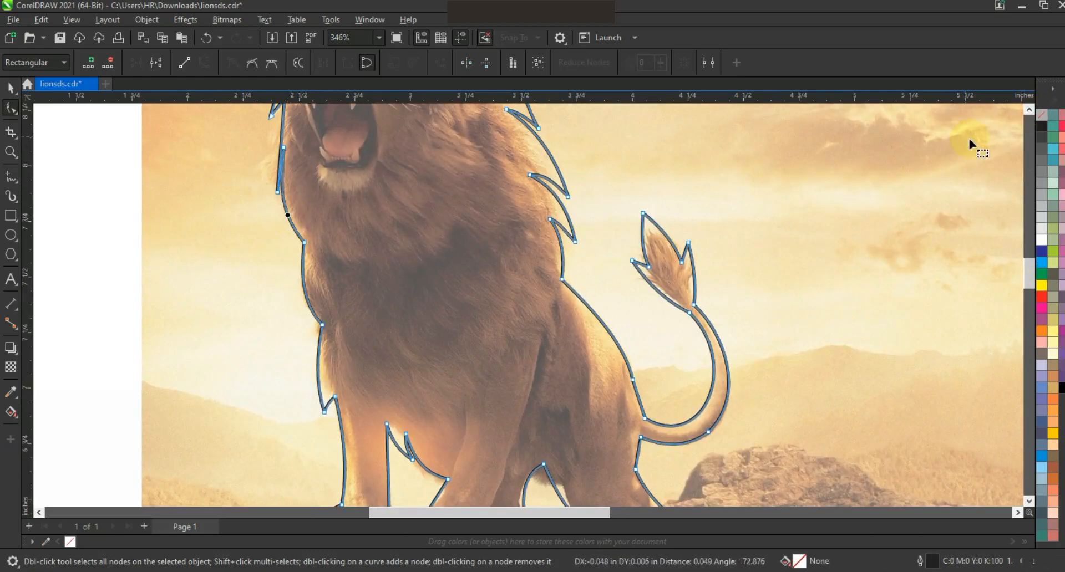
# Step: Curve the mane tufts beside the open mouth and the outline segment up to the forehead
pyautogui.click(1028, 108)
pyautogui.click(1028, 108)
pyautogui.moveTo(282, 291); pyautogui.dragTo(273, 297)
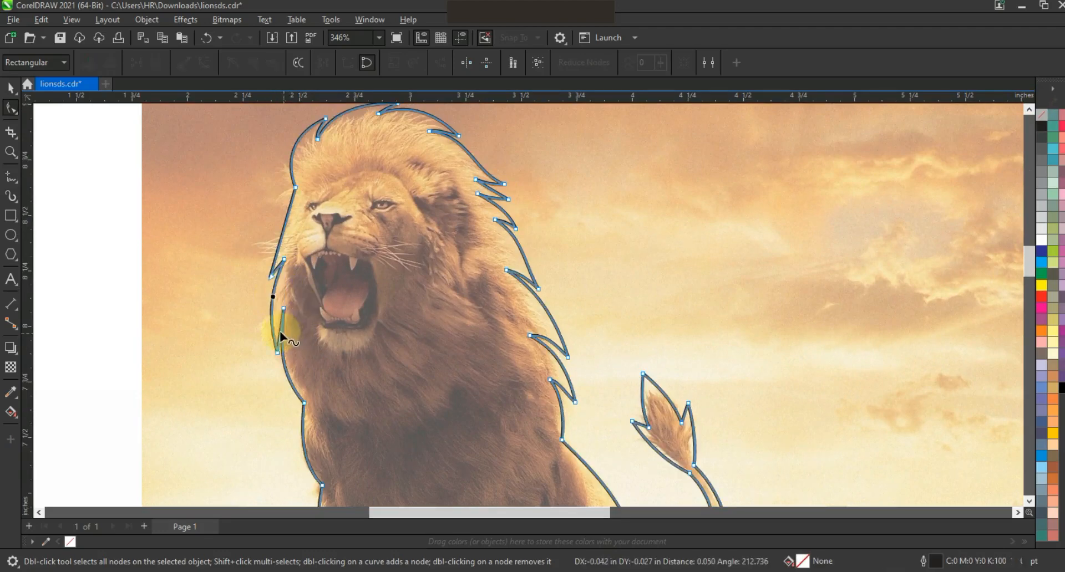
pyautogui.moveTo(280, 331); pyautogui.dragTo(278, 330)
pyautogui.click(270, 277)
pyautogui.moveTo(287, 217); pyautogui.dragTo(279, 213)
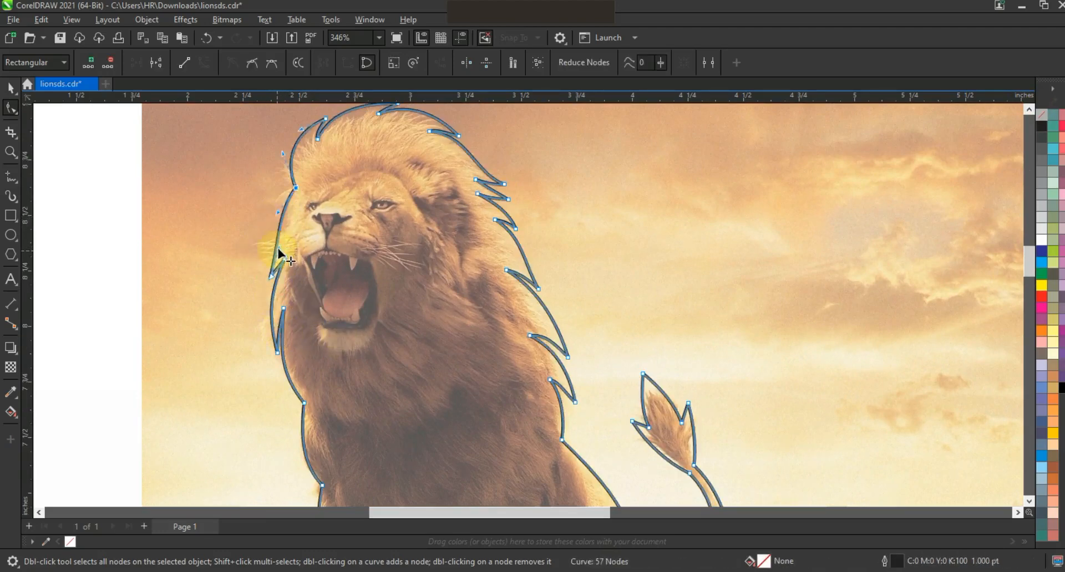
# Step: Fill the finished lion outline with black and move the silhouette to the right of the lion in the photo
pyautogui.press('F3')
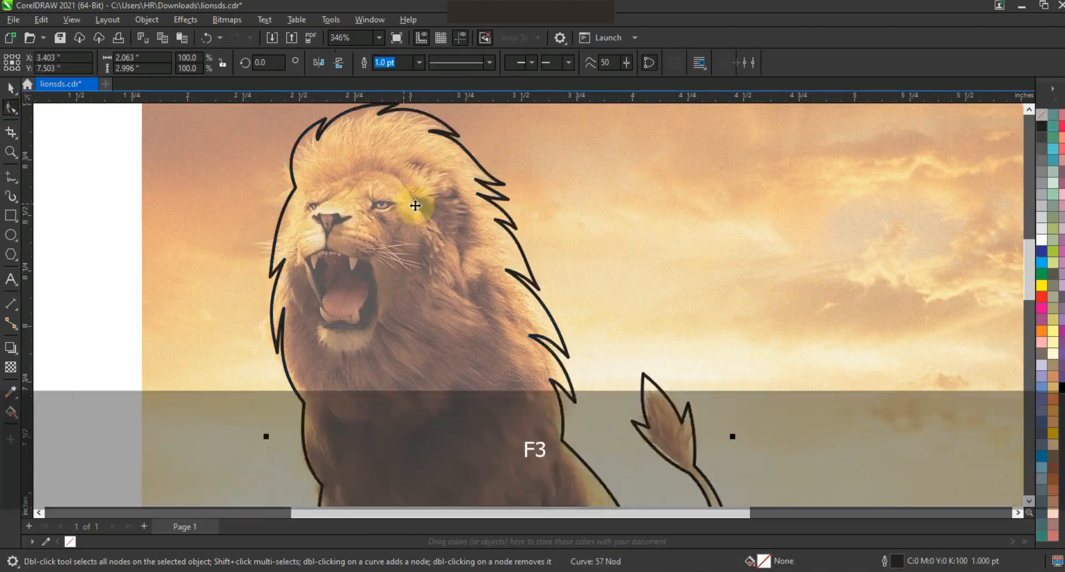
pyautogui.press('F3')
pyautogui.click(1062, 388)
pyautogui.moveTo(482, 265); pyautogui.dragTo(607, 266)
# Step: Remove the outline of the black lion silhouette
pyautogui.moveTo(739, 395); pyautogui.dragTo(344, 183)
pyautogui.hotkey('shift', 'F2')
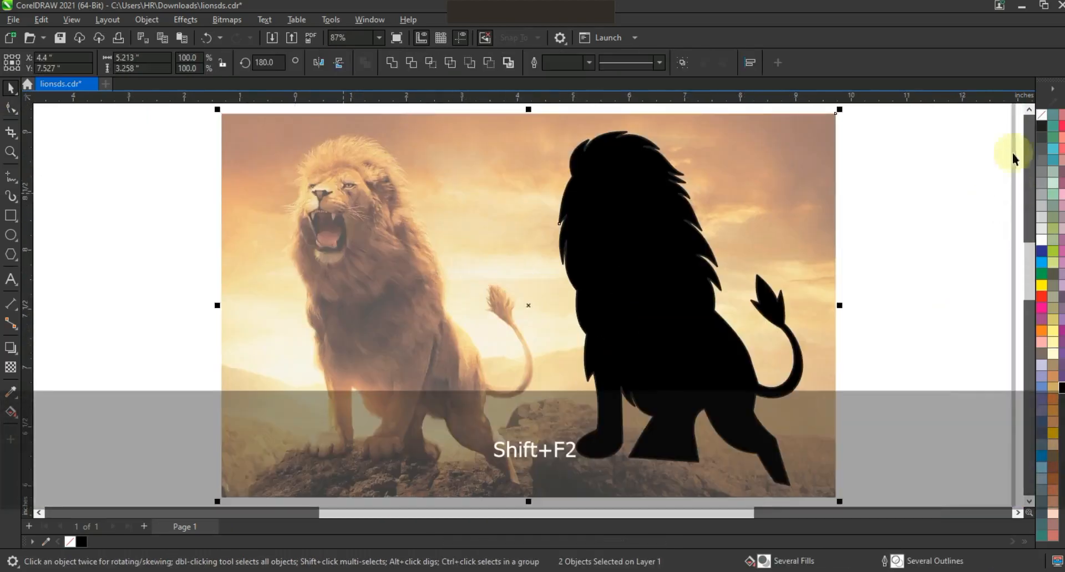
pyautogui.rightClick(1039, 117)
pyautogui.click(1014, 127)
pyautogui.click(934, 187)
# Step: Draw a closed Freehand shape along the top of the rock under the lion's paws and across the photo's lower edge
pyautogui.scroll(-2, 880, 321)
pyautogui.click(11, 176)
pyautogui.click(242, 376)
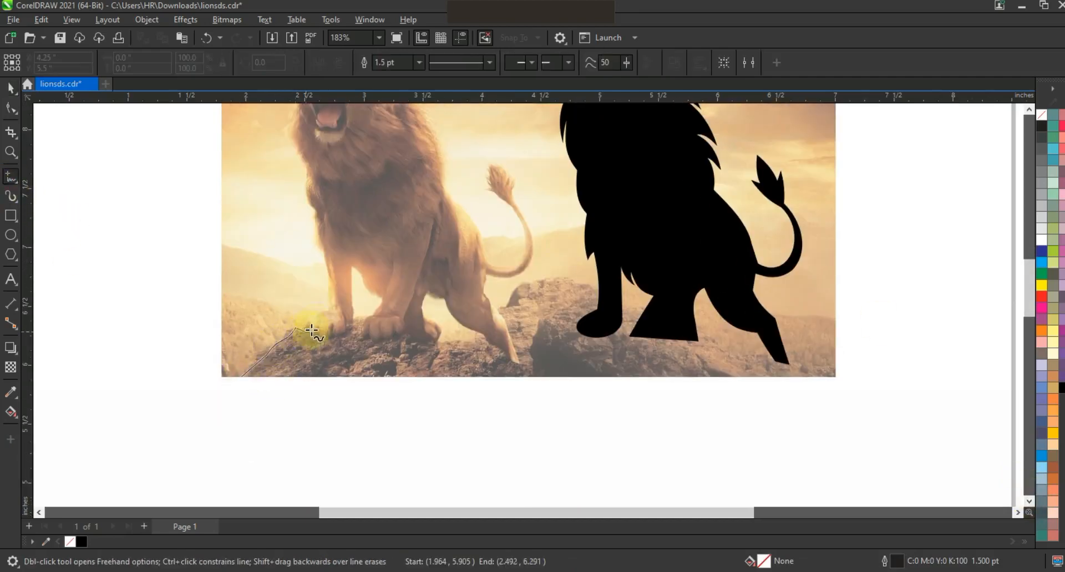
pyautogui.moveTo(355, 321); pyautogui.dragTo(581, 379)
pyautogui.click(581, 379)
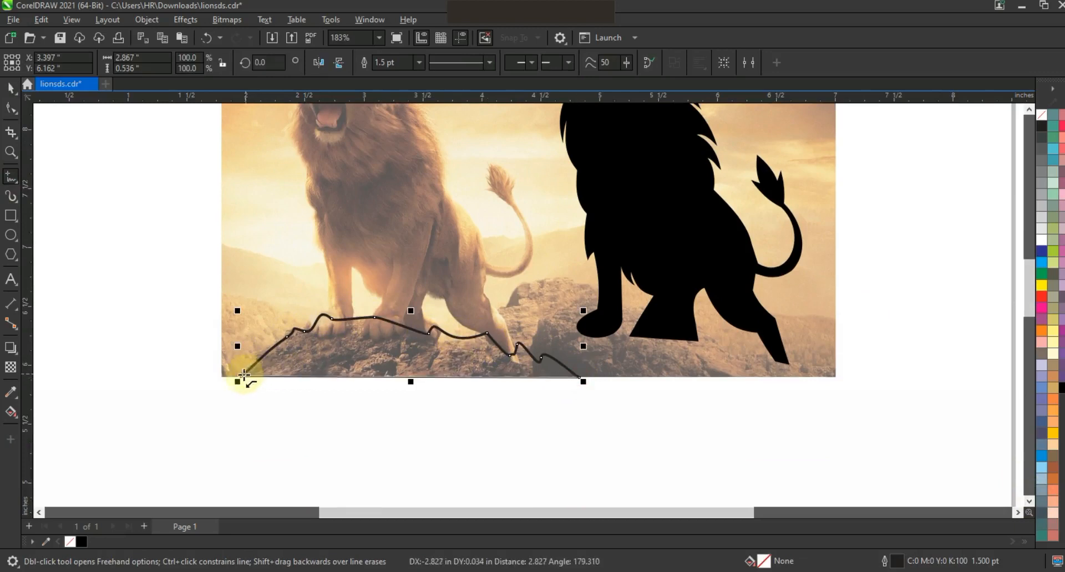
pyautogui.click(241, 377)
# Step: Fill the rock shape with black and move it beneath the silhouette's paws
pyautogui.click(10, 93)
pyautogui.click(1062, 388)
pyautogui.moveTo(423, 338); pyautogui.dragTo(645, 358)
# Step: Remove the outline of the black rock shape
pyautogui.rightClick(1042, 115)
pyautogui.click(1027, 126)
pyautogui.click(948, 232)
# Step: Move the photo farther left of the black silhouette and save the file
pyautogui.press('Escape')
pyautogui.scroll(-1, 646, 368)
pyautogui.moveTo(792, 398); pyautogui.dragTo(536, 181)
pyautogui.moveTo(535, 255); pyautogui.dragTo(496, 242)
pyautogui.hotkey('ctrl', 'z')
pyautogui.moveTo(556, 271); pyautogui.dragTo(512, 273)
pyautogui.moveTo(794, 407); pyautogui.dragTo(324, 154)
pyautogui.press('F4')
pyautogui.hotkey('ctrl', 's')
# Step: Start a 0.5 pt Freehand shape on the lion's face from the inner eye corner down the cheek, up the temple and across the forehead
pyautogui.scroll(3, 361, 209)
pyautogui.press('F5')
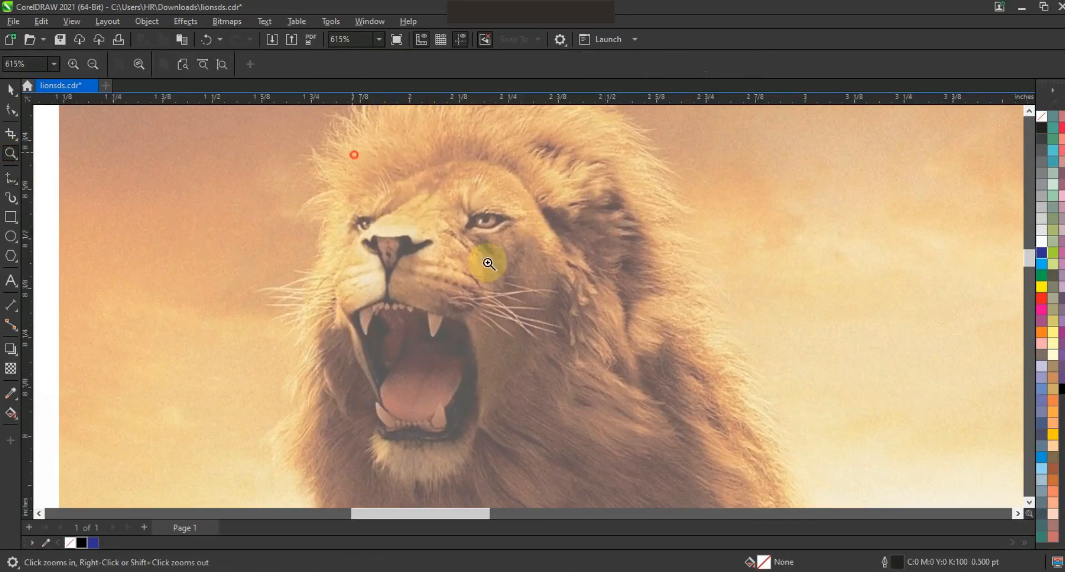
pyautogui.scroll(3, 563, 327)
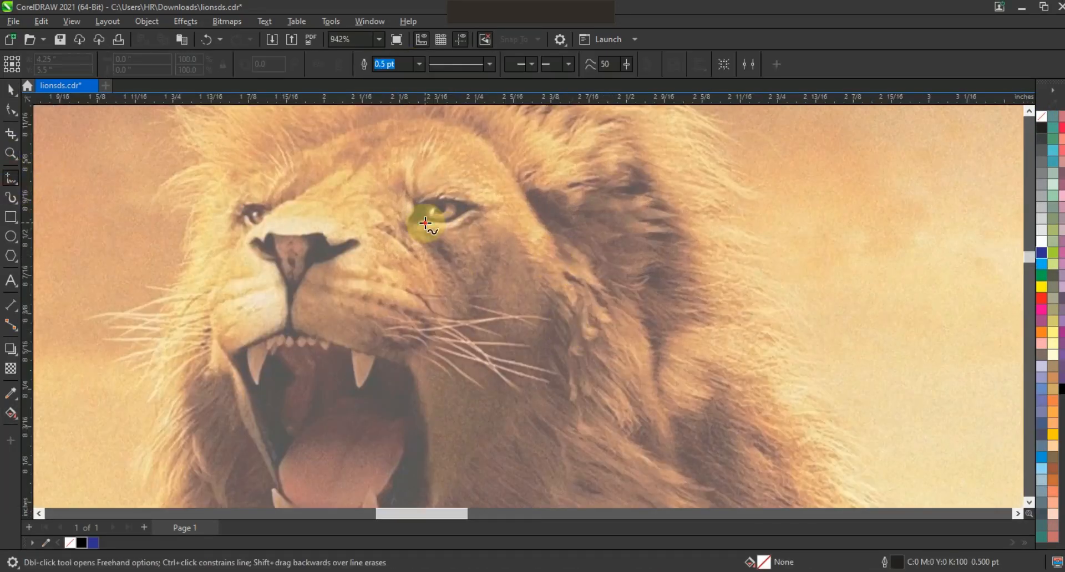
pyautogui.moveTo(426, 223); pyautogui.dragTo(530, 361)
pyautogui.click(533, 367)
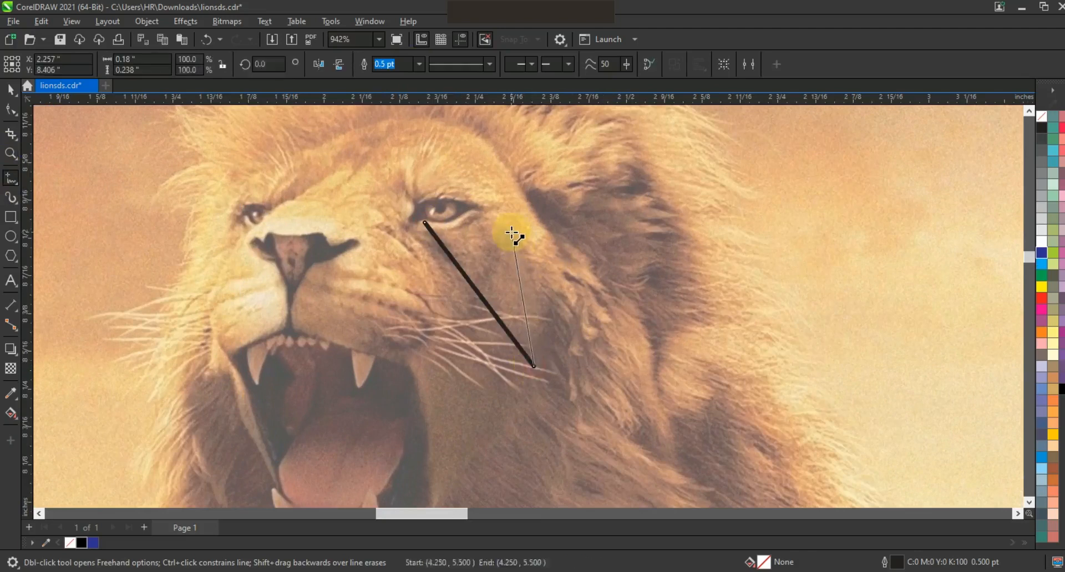
pyautogui.click(508, 212)
pyautogui.click(560, 251)
pyautogui.click(387, 137)
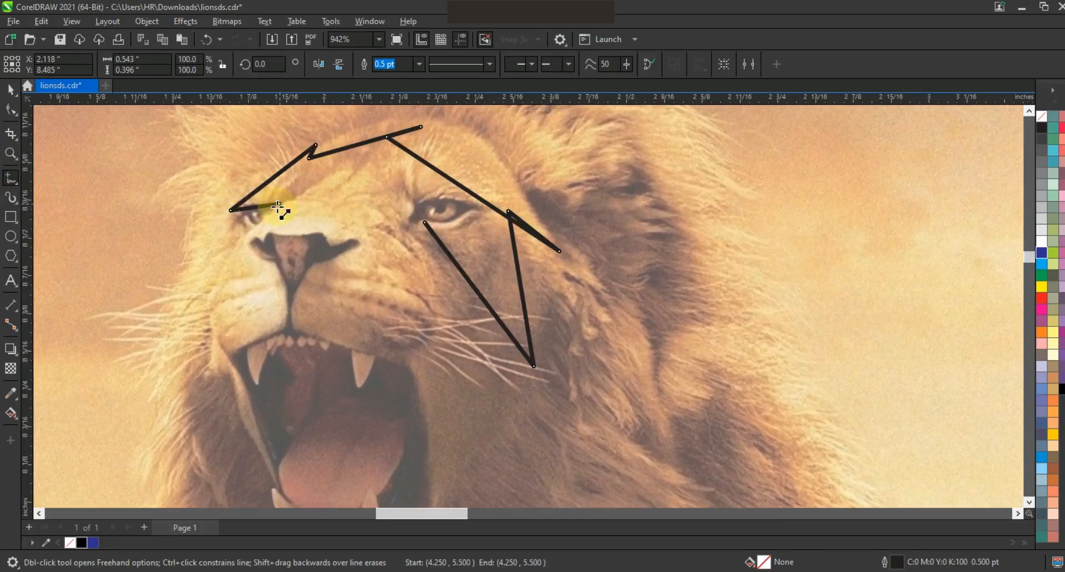
# Step: Continue the face shape along the nose, around the muzzle and over the eye, closing it at its starting point
pyautogui.click(260, 243)
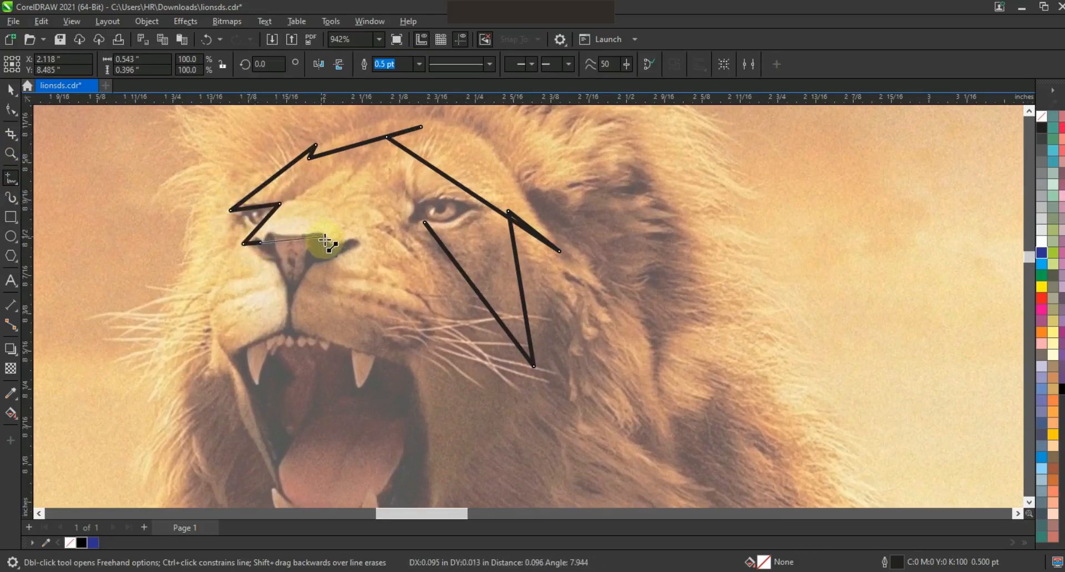
pyautogui.click(317, 266)
pyautogui.click(316, 329)
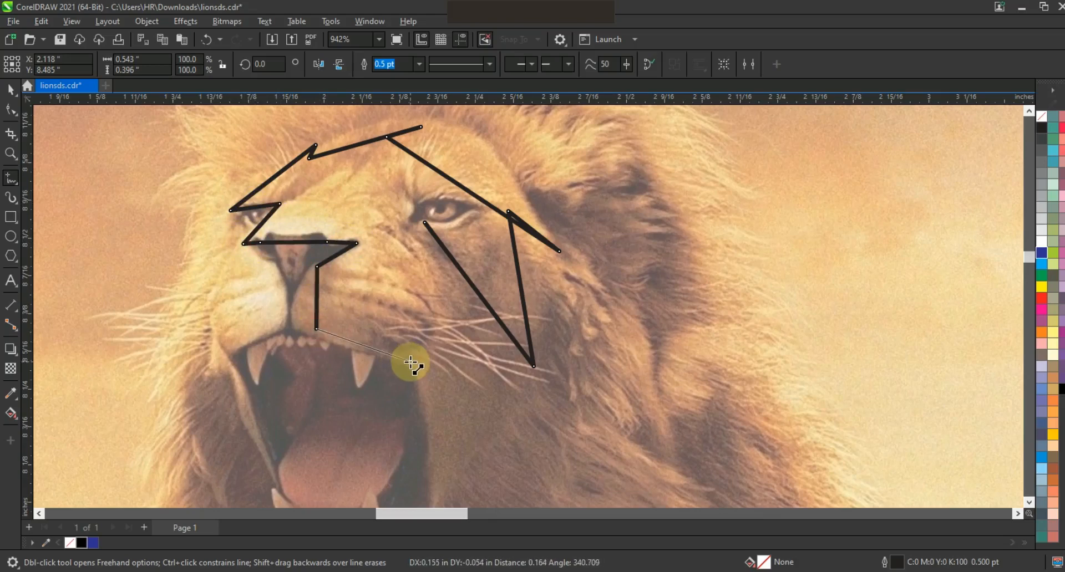
pyautogui.click(408, 356)
pyautogui.click(383, 217)
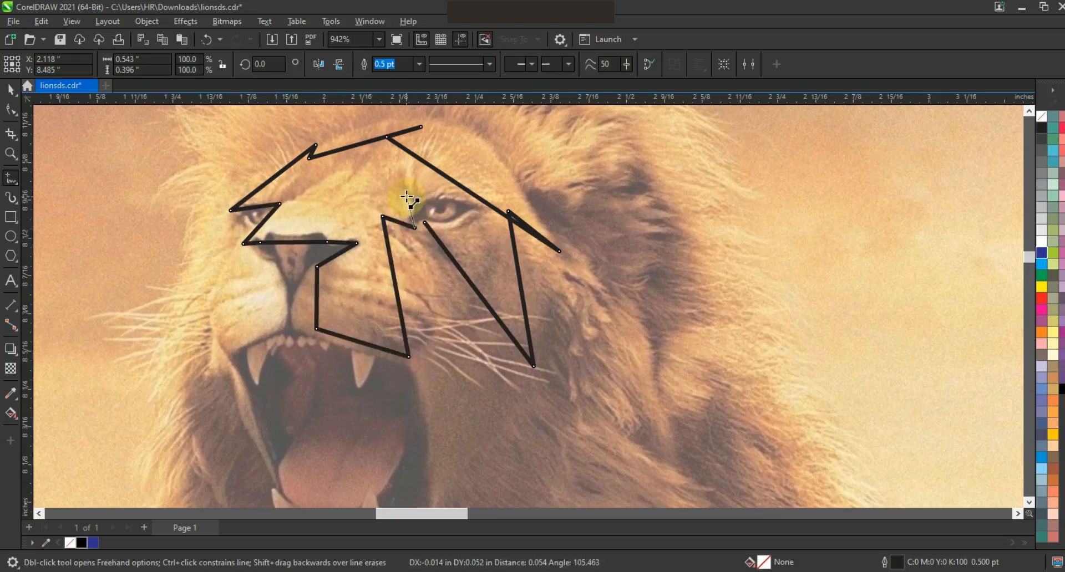
pyautogui.click(486, 216)
pyautogui.click(425, 222)
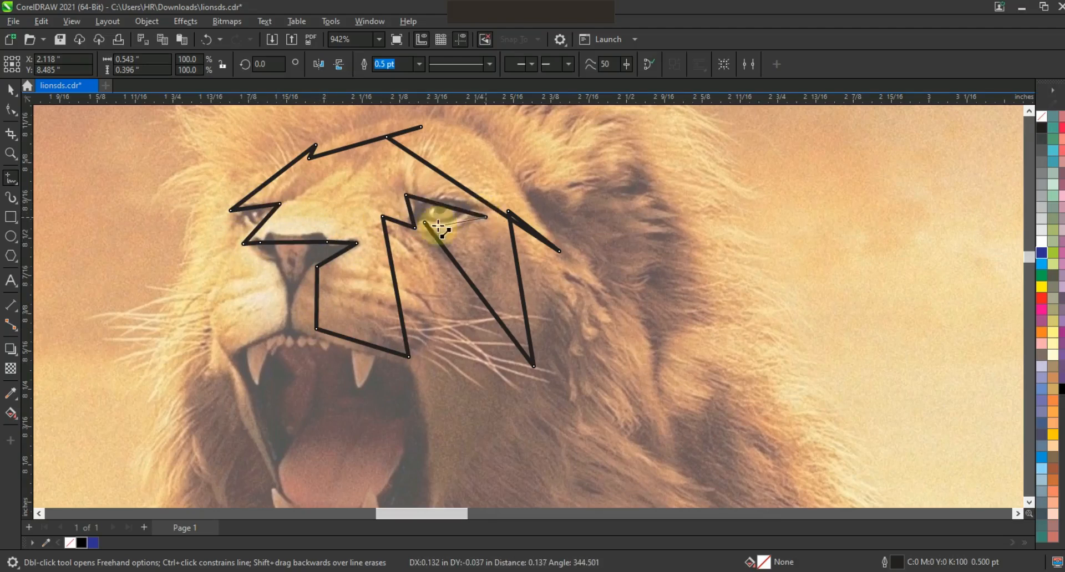
# Step: Convert all segments of the face shape to curves and bend those along the cheek, forehead and eye
pyautogui.click(11, 110)
pyautogui.moveTo(608, 401); pyautogui.dragTo(191, 118)
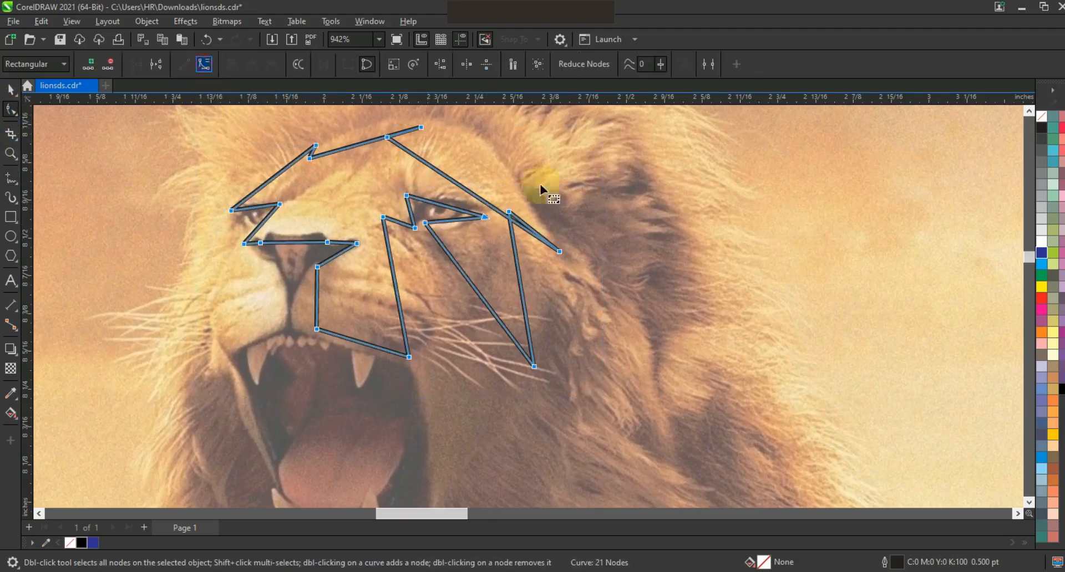
pyautogui.moveTo(527, 278); pyautogui.dragTo(538, 271)
pyautogui.moveTo(474, 187); pyautogui.dragTo(488, 163)
pyautogui.click(539, 266)
pyautogui.moveTo(473, 284); pyautogui.dragTo(485, 277)
pyautogui.moveTo(432, 203); pyautogui.dragTo(456, 228)
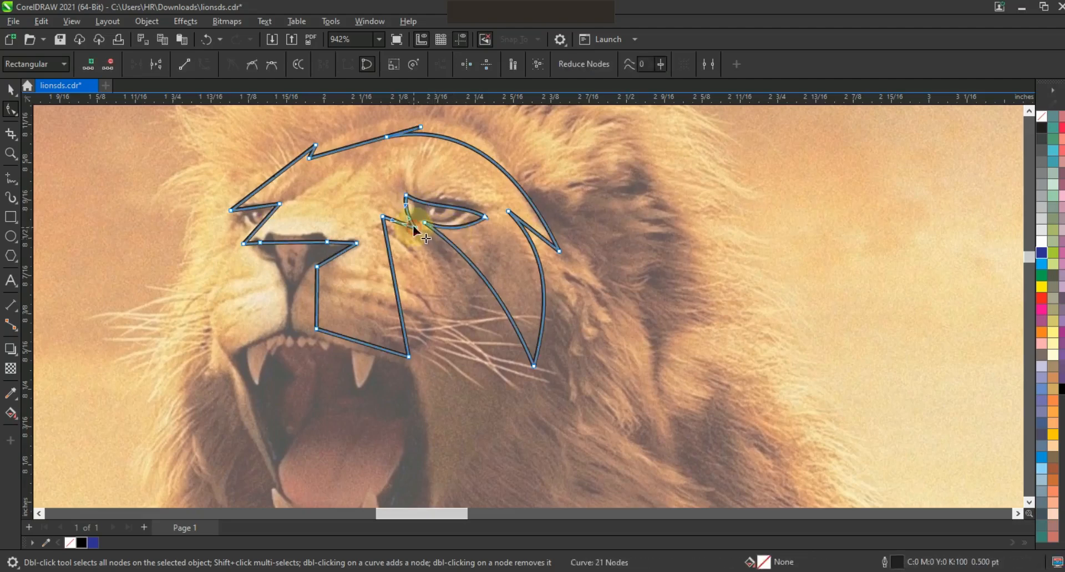
# Step: Curve the segments and adjust the nodes of the face shape around the muzzle, nose and brow
pyautogui.moveTo(391, 284); pyautogui.dragTo(425, 280)
pyautogui.moveTo(412, 357); pyautogui.dragTo(400, 376)
pyautogui.moveTo(442, 303); pyautogui.dragTo(461, 328)
pyautogui.moveTo(437, 248); pyautogui.dragTo(445, 247)
pyautogui.click(361, 344)
pyautogui.moveTo(362, 344); pyautogui.dragTo(275, 298)
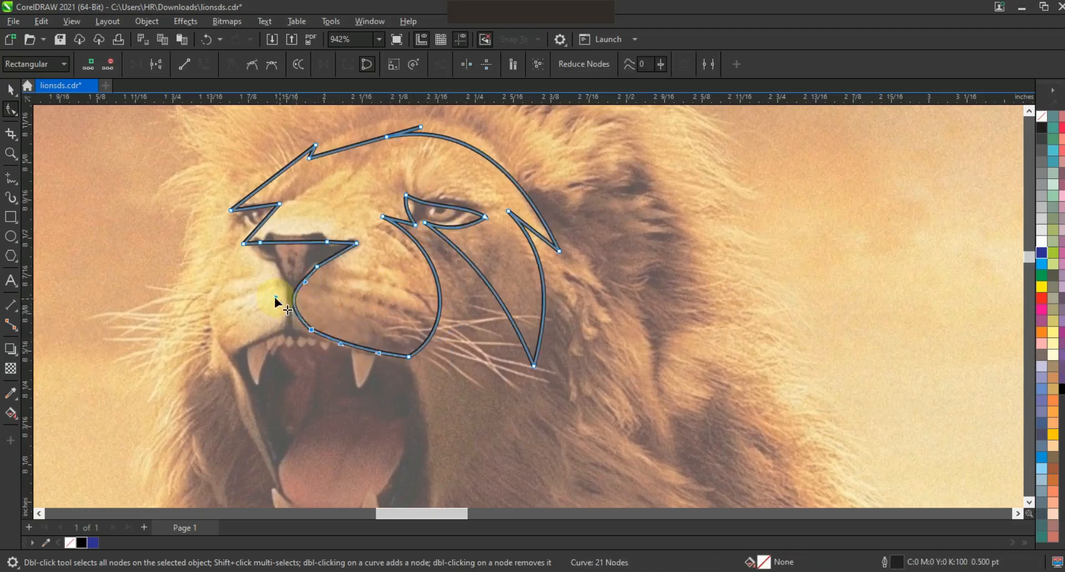
pyautogui.moveTo(341, 243); pyautogui.dragTo(690, 365)
# Step: Draw a closed four-node Freehand shape over the other half of the muzzle, beside the nose
pyautogui.press('F3')
pyautogui.click(11, 154)
pyautogui.click(7, 177)
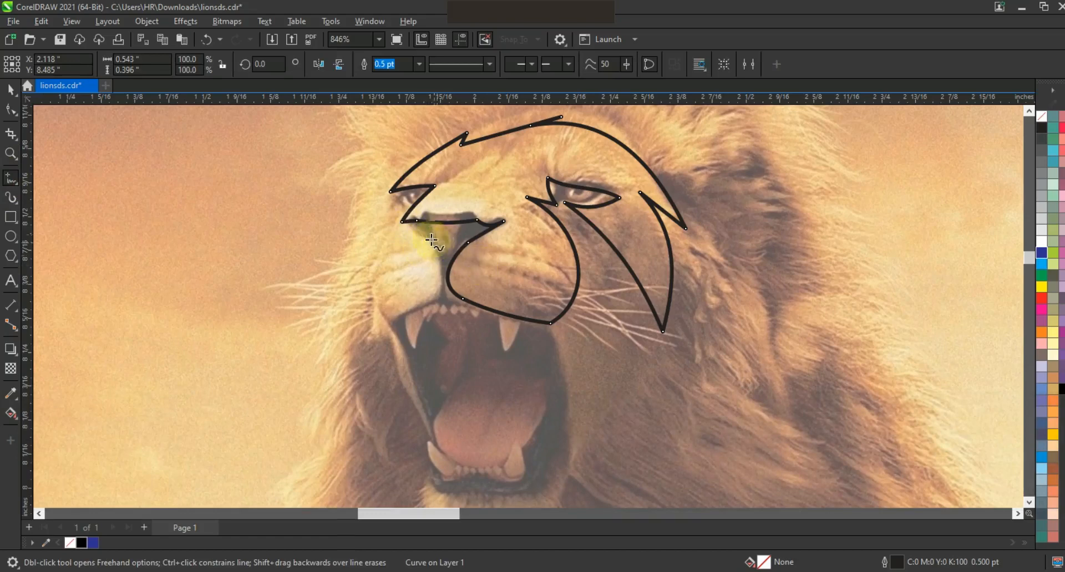
pyautogui.moveTo(400, 222); pyautogui.dragTo(431, 242)
pyautogui.click(431, 243)
pyautogui.click(439, 296)
pyautogui.click(386, 326)
pyautogui.click(396, 224)
# Step: Convert the small muzzle shape's segments to curves and bend them around the muzzle
pyautogui.click(11, 109)
pyautogui.click(204, 65)
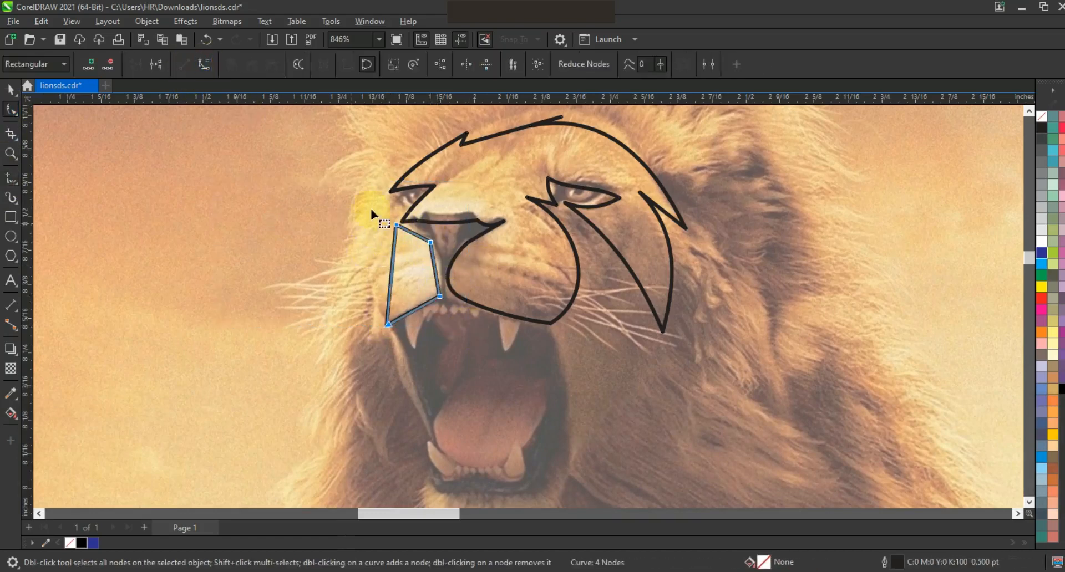
pyautogui.moveTo(392, 274); pyautogui.dragTo(375, 274)
pyautogui.click(407, 233)
pyautogui.moveTo(445, 269); pyautogui.dragTo(440, 267)
pyautogui.click(385, 315)
pyautogui.moveTo(399, 308); pyautogui.dragTo(396, 322)
# Step: Select both face shapes and fill them with white
pyautogui.click(13, 92)
pyautogui.moveTo(370, 221); pyautogui.dragTo(372, 224)
pyautogui.press('F3')
pyautogui.press('F3')
pyautogui.press('Escape')
pyautogui.moveTo(114, 157); pyautogui.dragTo(413, 282)
pyautogui.click(1042, 244)
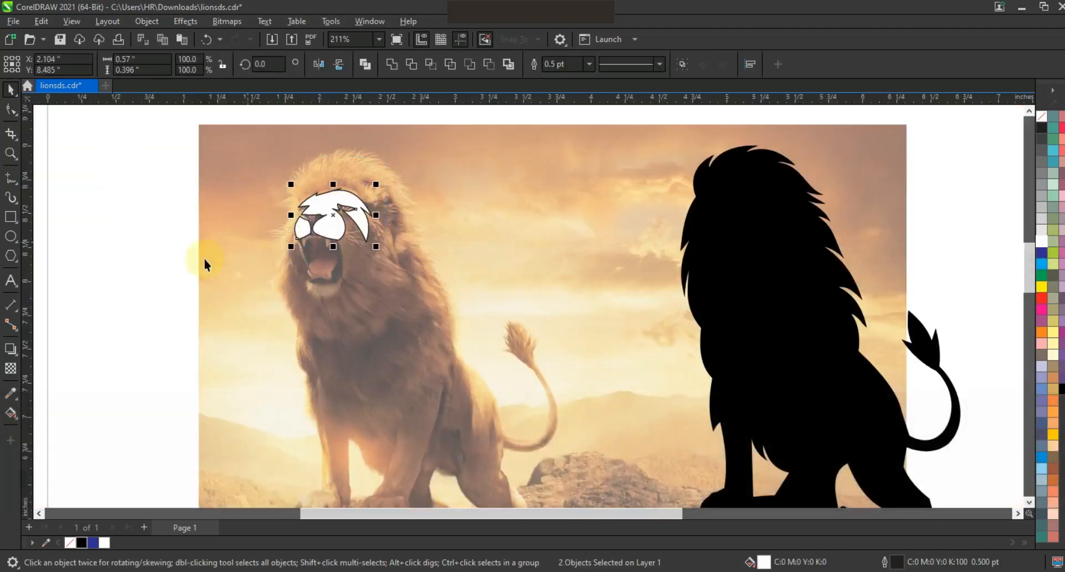
# Step: Draw a closed Freehand shape around the chin fur below the open mouth, with a zigzag lower edge
pyautogui.click(11, 154)
pyautogui.moveTo(272, 233); pyautogui.dragTo(431, 311)
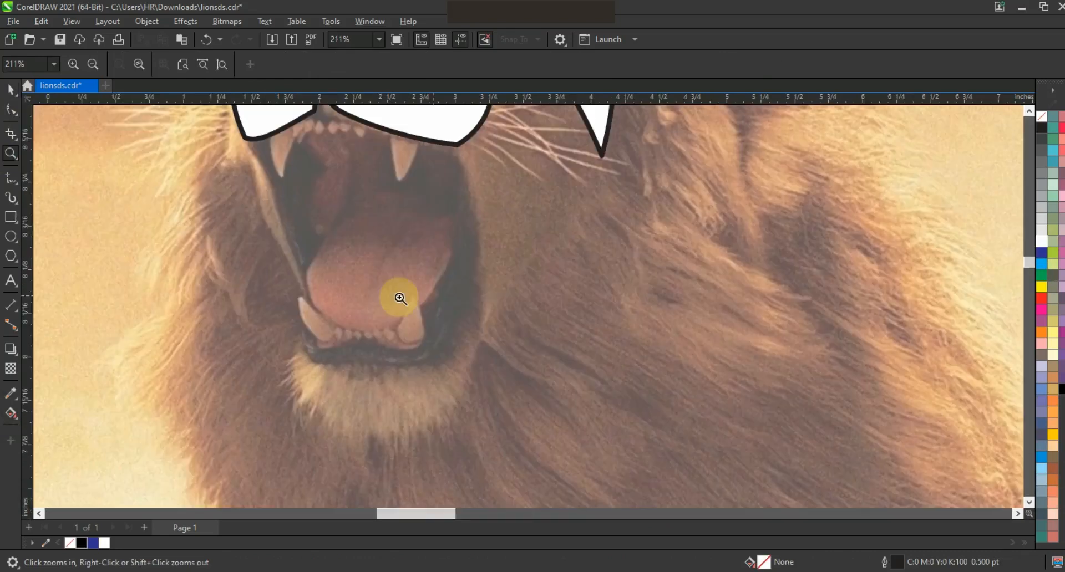
pyautogui.click(294, 342)
pyautogui.doubleClick(361, 369)
pyautogui.doubleClick(465, 342)
pyautogui.doubleClick(443, 442)
pyautogui.doubleClick(439, 415)
pyautogui.doubleClick(429, 450)
pyautogui.doubleClick(424, 425)
pyautogui.doubleClick(415, 456)
pyautogui.doubleClick(410, 436)
pyautogui.doubleClick(397, 474)
pyautogui.doubleClick(391, 439)
pyautogui.doubleClick(378, 481)
pyautogui.doubleClick(374, 446)
pyautogui.doubleClick(358, 466)
pyautogui.doubleClick(344, 454)
pyautogui.doubleClick(333, 424)
pyautogui.doubleClick(317, 414)
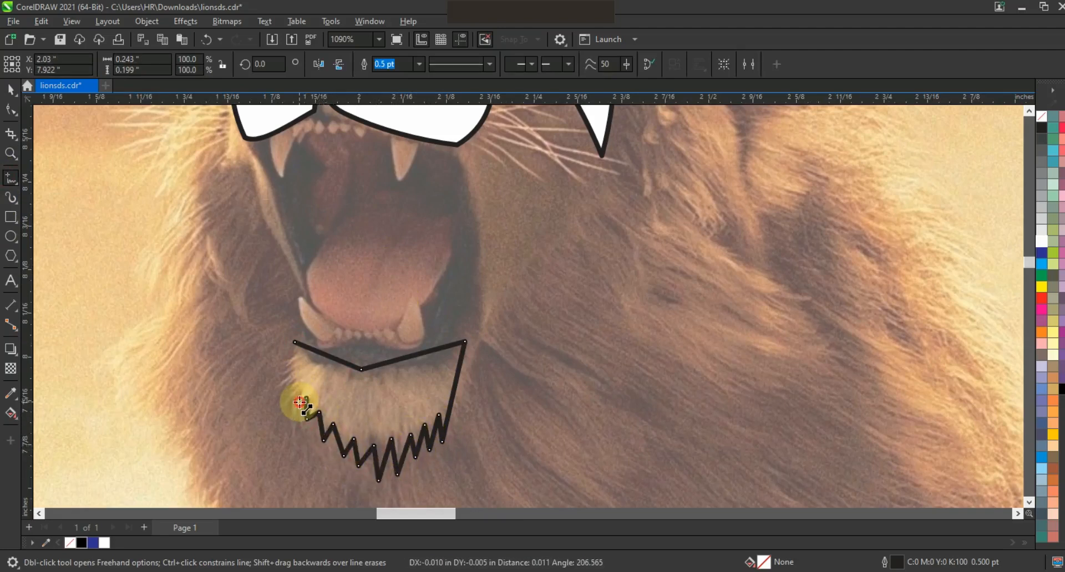
pyautogui.doubleClick(299, 402)
pyautogui.doubleClick(302, 378)
pyautogui.doubleClick(292, 387)
pyautogui.click(295, 342)
# Step: Bend the chin shape's upper edge, sides and zigzag fur tips into curves
pyautogui.click(10, 110)
pyautogui.moveTo(405, 358); pyautogui.dragTo(411, 369)
pyautogui.moveTo(342, 361); pyautogui.dragTo(304, 401)
pyautogui.moveTo(453, 398); pyautogui.dragTo(457, 394)
pyautogui.moveTo(433, 438); pyautogui.dragTo(437, 437)
pyautogui.moveTo(402, 450); pyautogui.dragTo(404, 450)
pyautogui.moveTo(405, 453); pyautogui.dragTo(407, 455)
pyautogui.moveTo(326, 432); pyautogui.dragTo(372, 460)
# Step: Fill the chin shape with white and select all three face shapes
pyautogui.press('Escape')
pyautogui.press('F3')
pyautogui.press('space')
pyautogui.moveTo(158, 162); pyautogui.dragTo(505, 382)
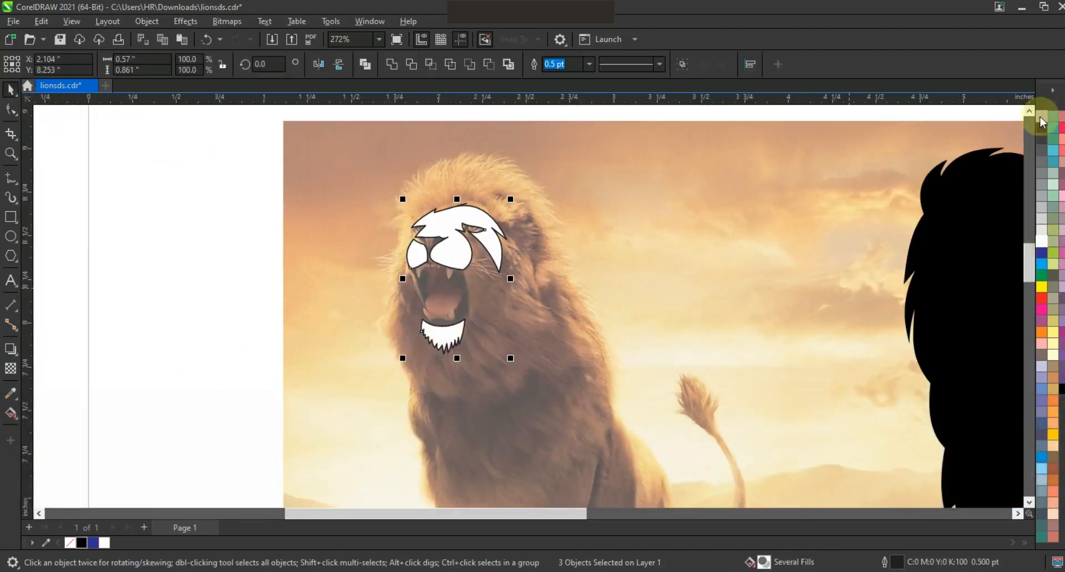
# Step: Move the three white face shapes onto the head of the black lion silhouette
pyautogui.scroll(-1, 488, 241)
pyautogui.moveTo(490, 241); pyautogui.dragTo(734, 251)
pyautogui.click(249, 292)
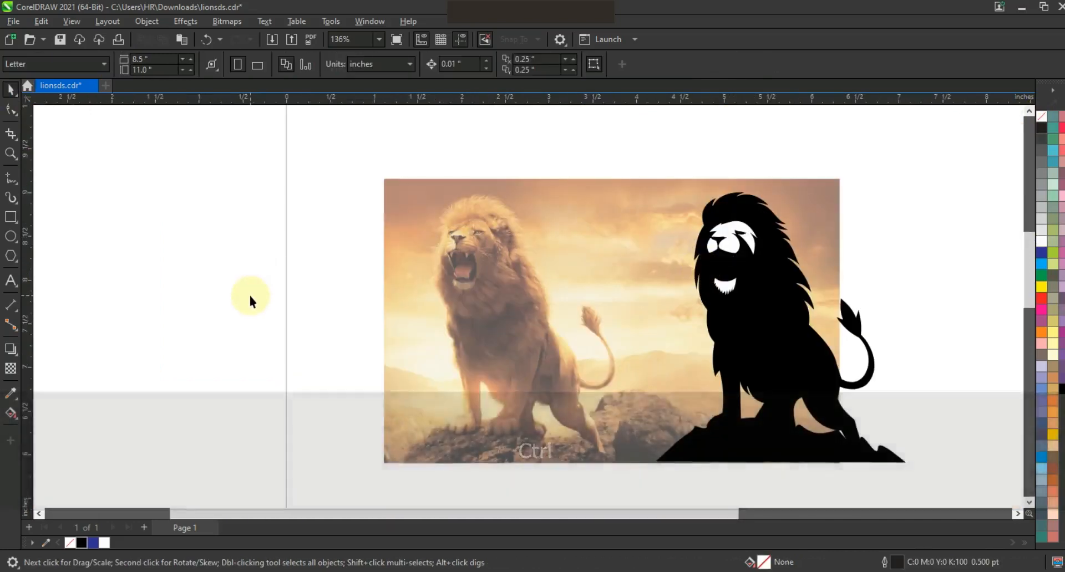
# Step: Draw a closed Freehand shape about 0.22 in wide around the photo lion's upper teeth, with two long fangs and small zigzag teeth between
pyautogui.click(14, 157)
pyautogui.moveTo(433, 231); pyautogui.dragTo(528, 299)
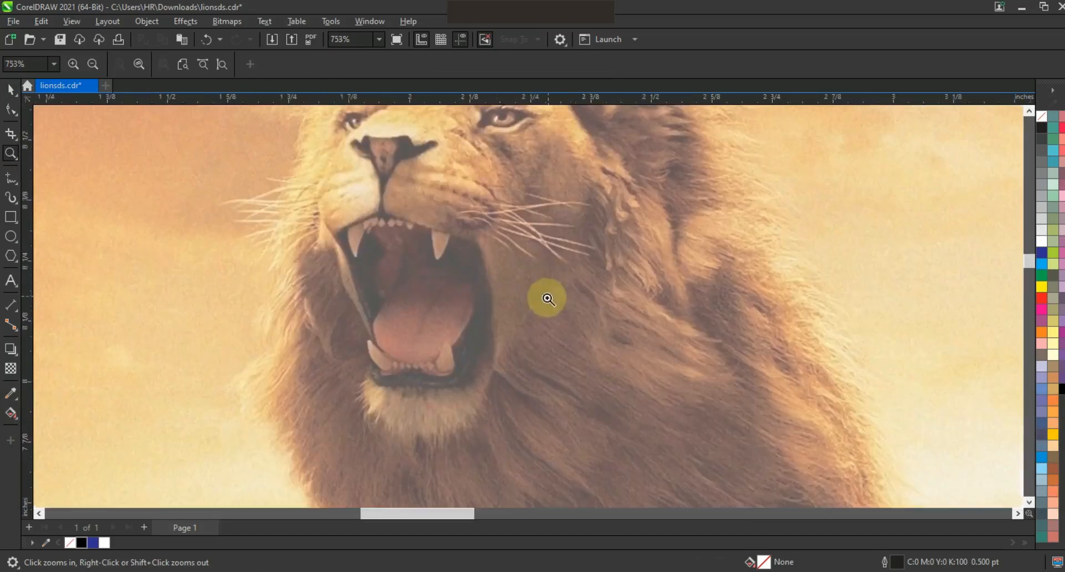
pyautogui.moveTo(307, 187); pyautogui.dragTo(583, 317)
pyautogui.click(11, 175)
pyautogui.click(228, 240)
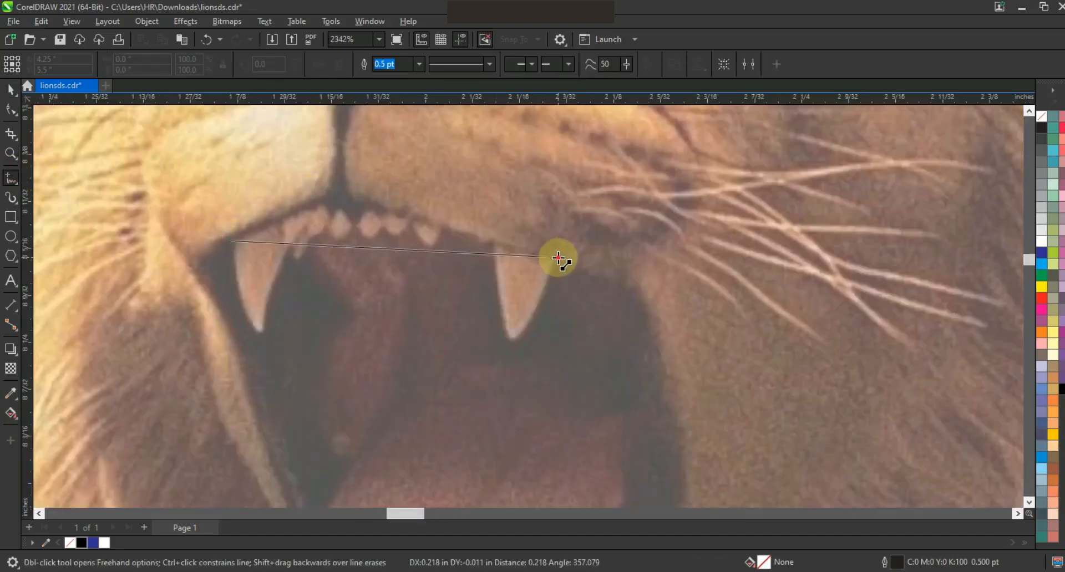
pyautogui.doubleClick(558, 257)
pyautogui.doubleClick(511, 341)
pyautogui.doubleClick(493, 242)
pyautogui.doubleClick(475, 267)
pyautogui.doubleClick(467, 238)
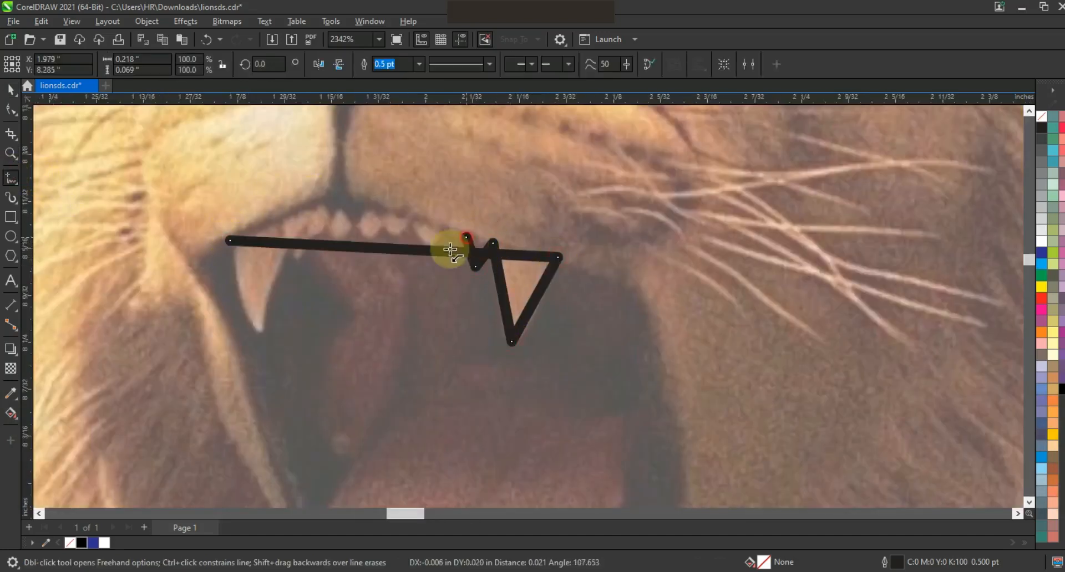
pyautogui.doubleClick(438, 263)
pyautogui.doubleClick(413, 224)
pyautogui.doubleClick(397, 244)
pyautogui.doubleClick(380, 221)
pyautogui.doubleClick(367, 245)
pyautogui.doubleClick(349, 225)
pyautogui.doubleClick(336, 248)
pyautogui.doubleClick(327, 228)
pyautogui.doubleClick(306, 262)
pyautogui.doubleClick(294, 237)
pyautogui.doubleClick(263, 336)
pyautogui.click(231, 240)
# Step: Bend the upper teeth shape's gum line and fang edges into curves following the photo
pyautogui.click(12, 109)
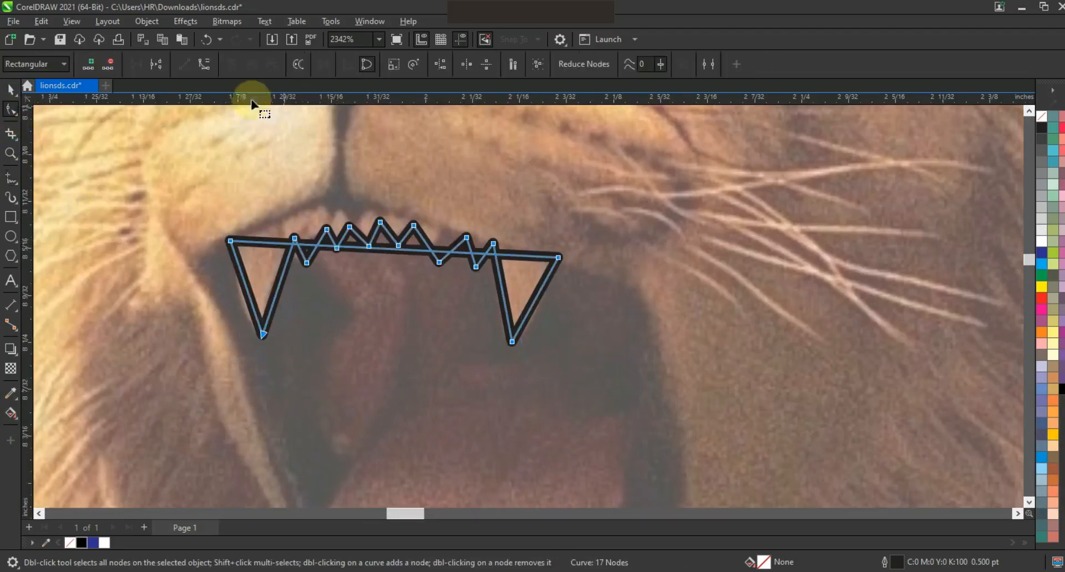
pyautogui.moveTo(391, 248); pyautogui.dragTo(371, 209)
pyautogui.click(503, 280)
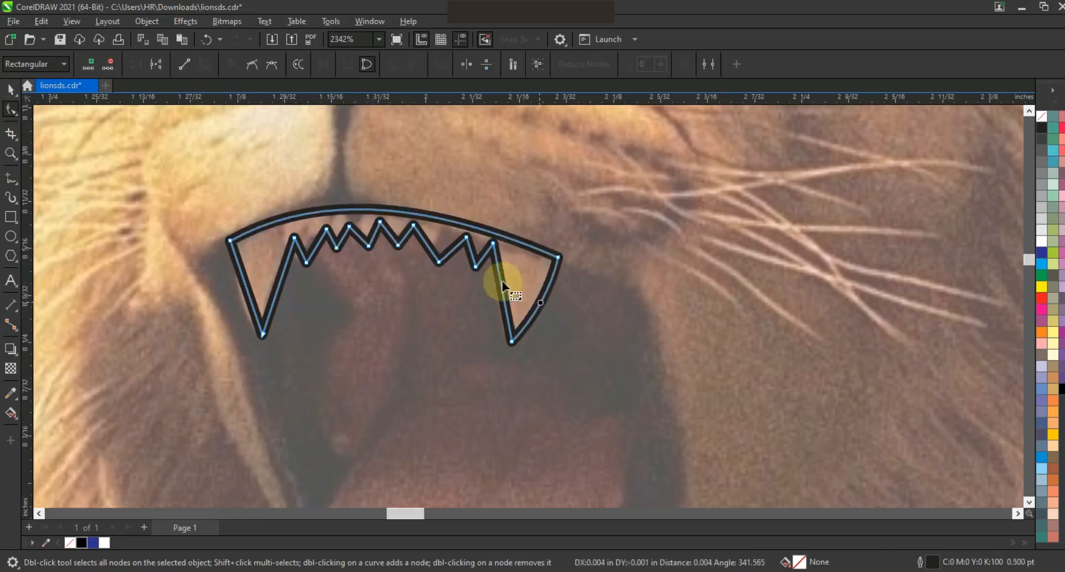
pyautogui.press('space')
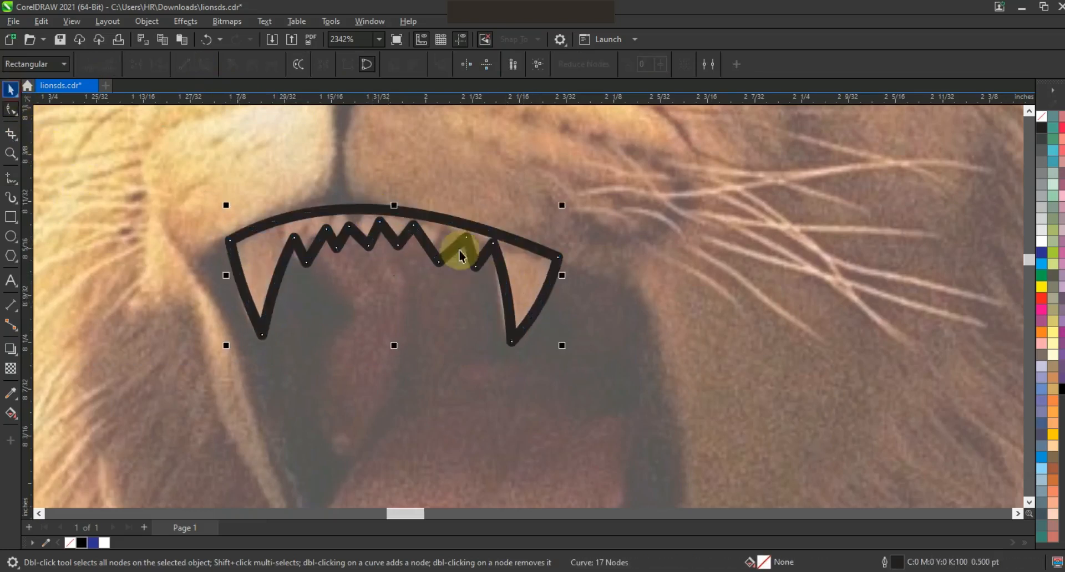
# Step: Trace the lower teeth row as a second curved shape and make both teeth shapes white without outline
pyautogui.press('F3')
pyautogui.moveTo(455, 228); pyautogui.dragTo(446, 282)
pyautogui.rightClick(445, 282)
pyautogui.moveTo(501, 301); pyautogui.dragTo(494, 301)
pyautogui.moveTo(485, 286); pyautogui.dragTo(500, 331)
pyautogui.click(493, 346)
pyautogui.keyDown('shift'); pyautogui.click(493, 253); pyautogui.keyUp('shift')
pyautogui.click(1042, 241)
pyautogui.rightClick(1042, 117)
pyautogui.click(1027, 128)
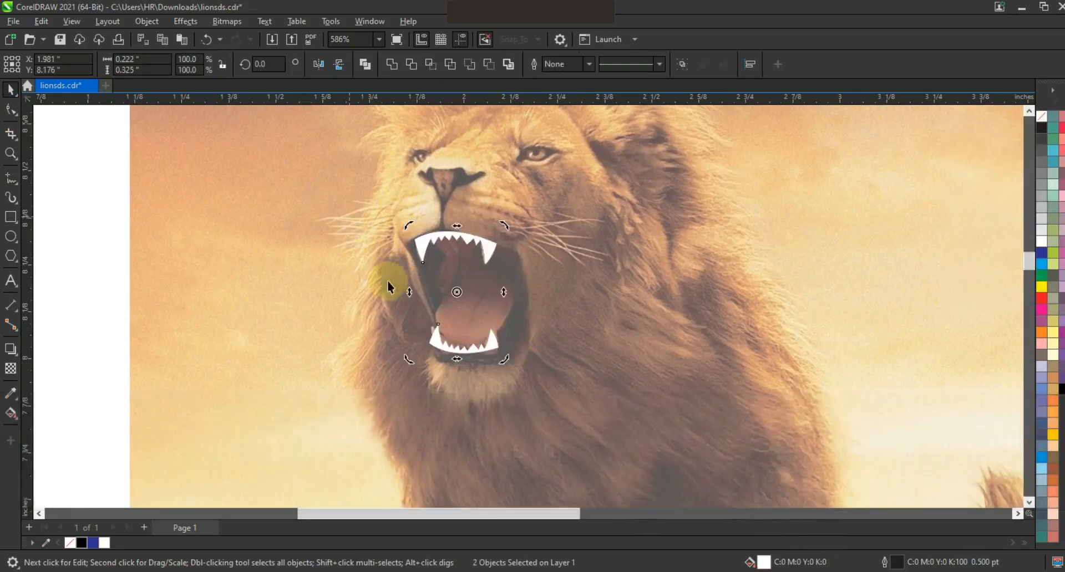
# Step: Move both white teeth shapes onto the silhouette's mouth and shift the upper row slightly down below the muzzle
pyautogui.press('F3')
pyautogui.moveTo(416, 298); pyautogui.dragTo(650, 307)
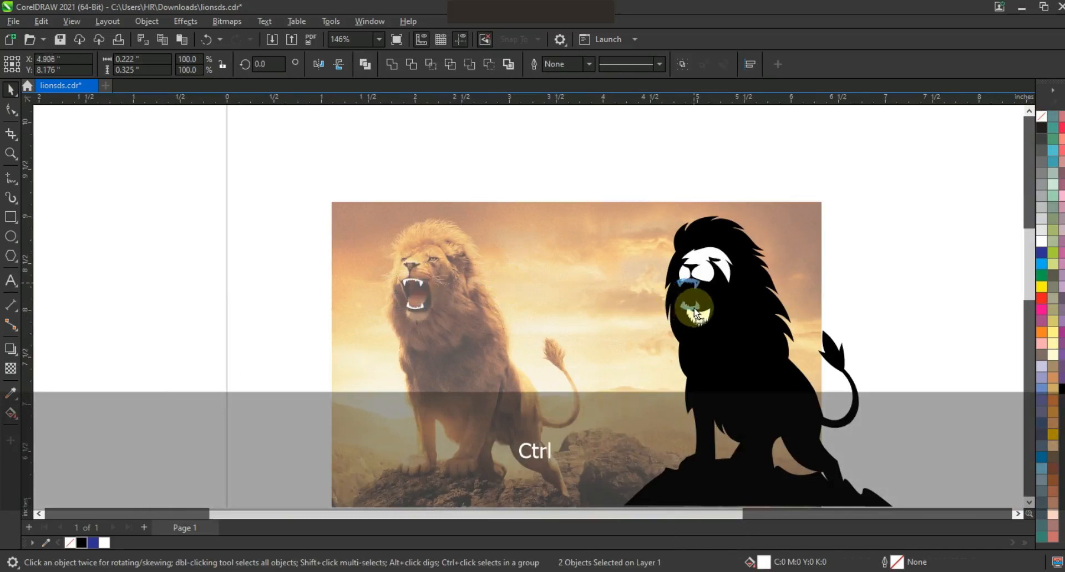
pyautogui.hotkey('shift', 'F2')
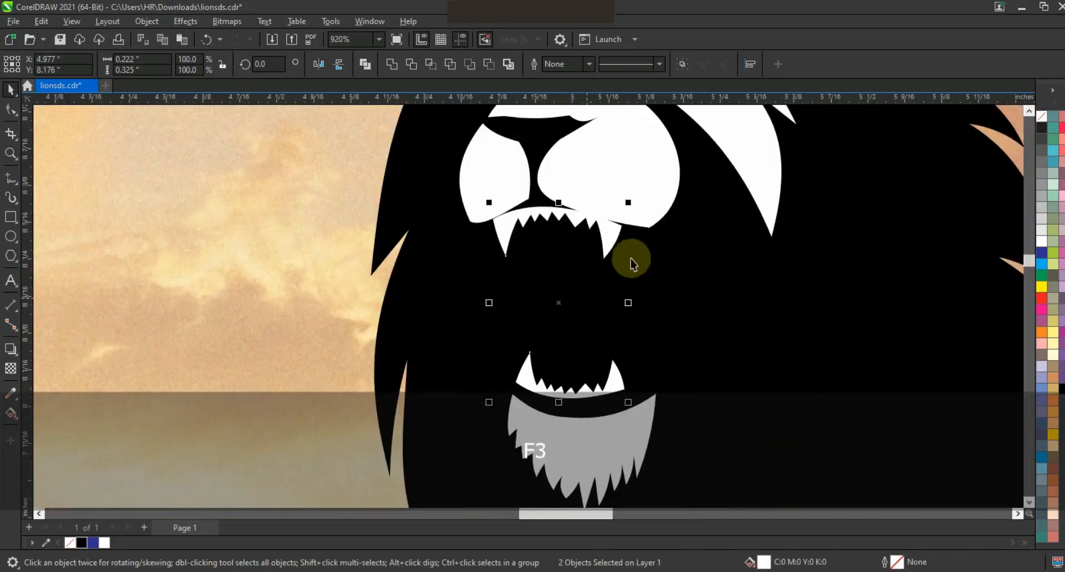
pyautogui.moveTo(613, 240); pyautogui.dragTo(613, 241)
pyautogui.click(611, 376)
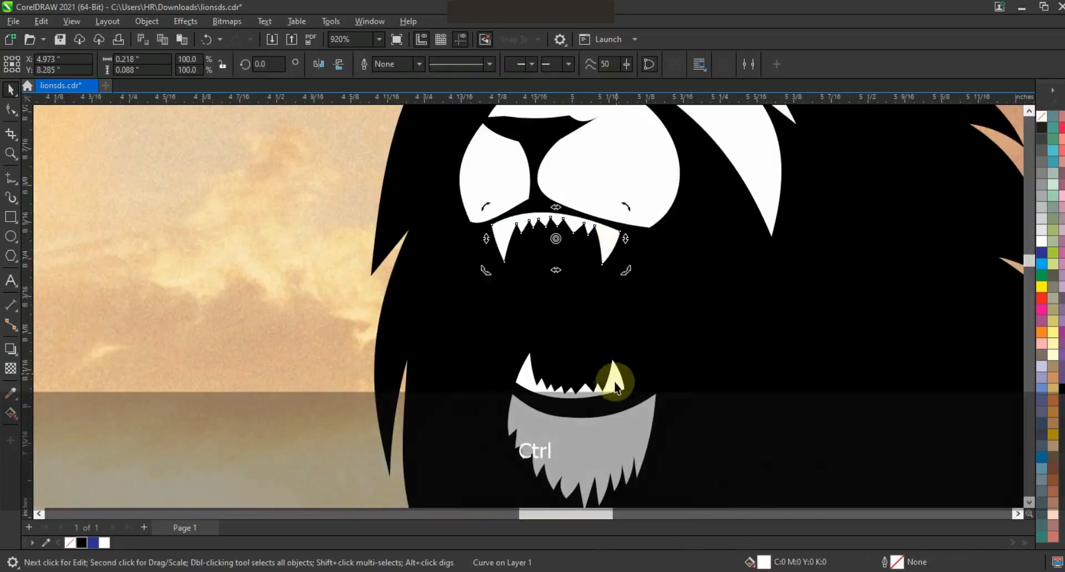
pyautogui.press('F3')
pyautogui.press('Escape')
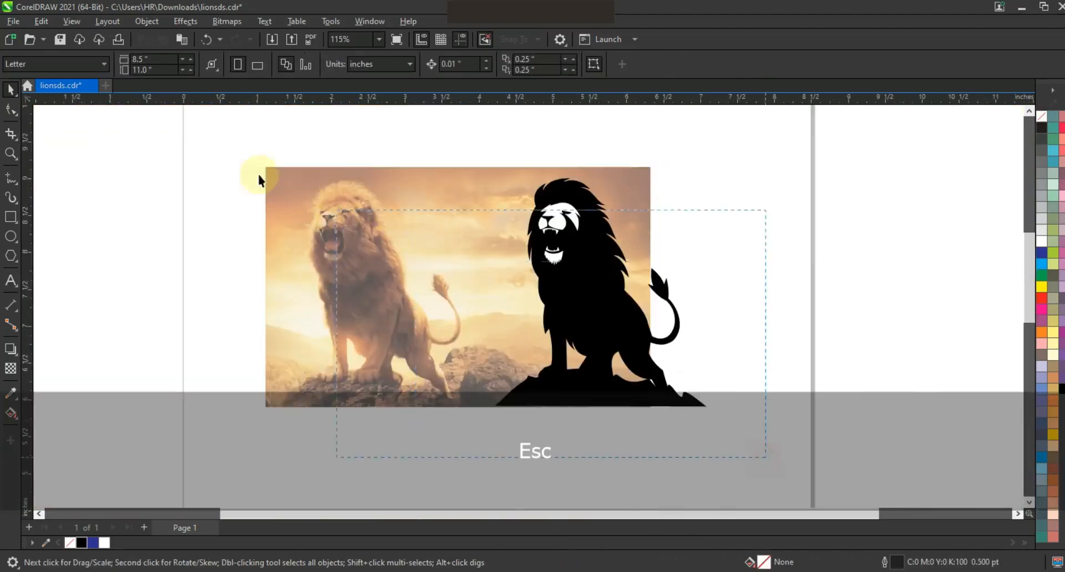
# Step: Draw a closed Freehand highlight shape about 0.48 by 1.23 in down the photo lion's hind leg, with pointed notches along its sides
pyautogui.click(303, 196)
pyautogui.hotkey('shift', 'F2')
pyautogui.press('Escape')
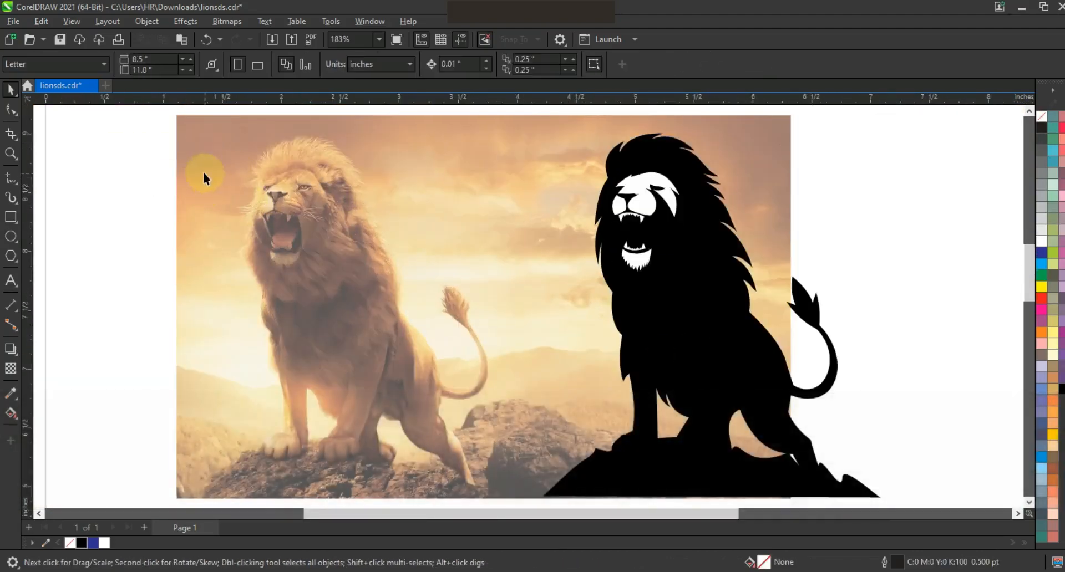
pyautogui.press('z')
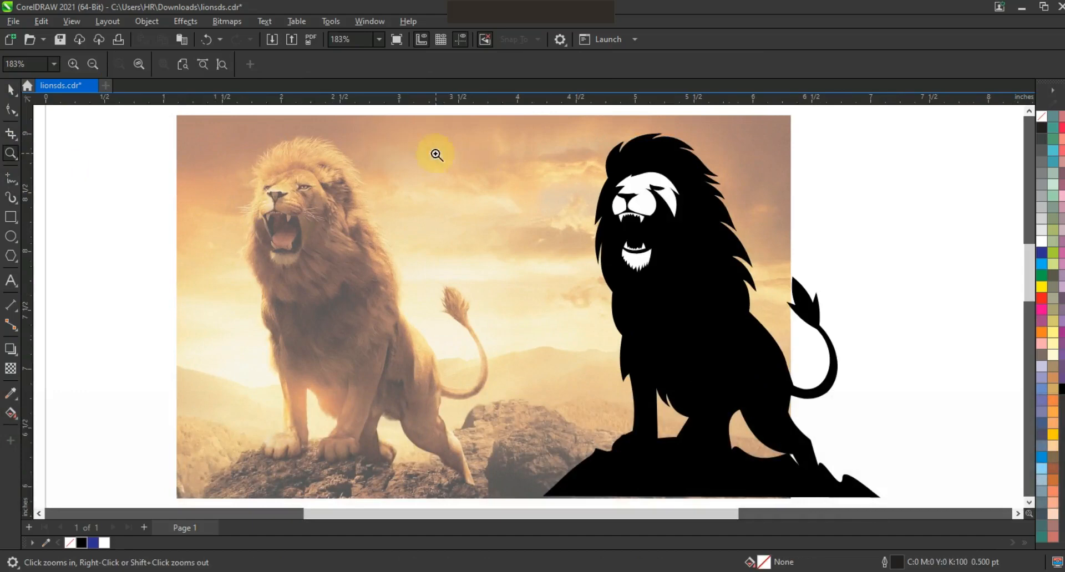
pyautogui.moveTo(497, 118); pyautogui.dragTo(894, 335)
pyautogui.rightClick(288, 153)
pyautogui.moveTo(304, 250); pyautogui.dragTo(559, 478)
pyautogui.press('F5')
pyautogui.moveTo(482, 233); pyautogui.dragTo(480, 356)
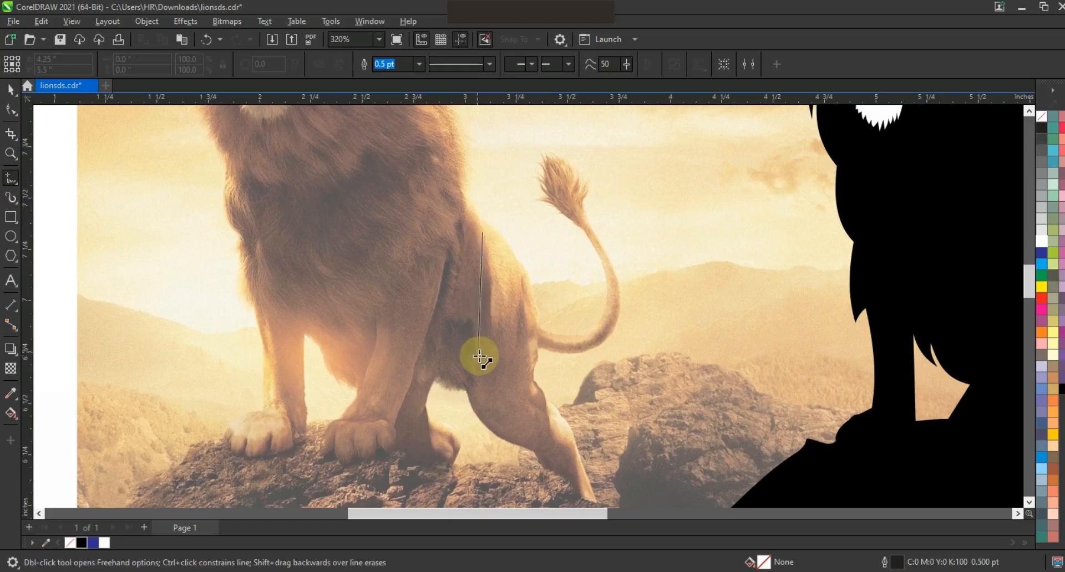
pyautogui.doubleClick(482, 358)
pyautogui.doubleClick(509, 299)
pyautogui.doubleClick(494, 419)
pyautogui.doubleClick(509, 386)
pyautogui.doubleClick(545, 441)
pyautogui.doubleClick(581, 483)
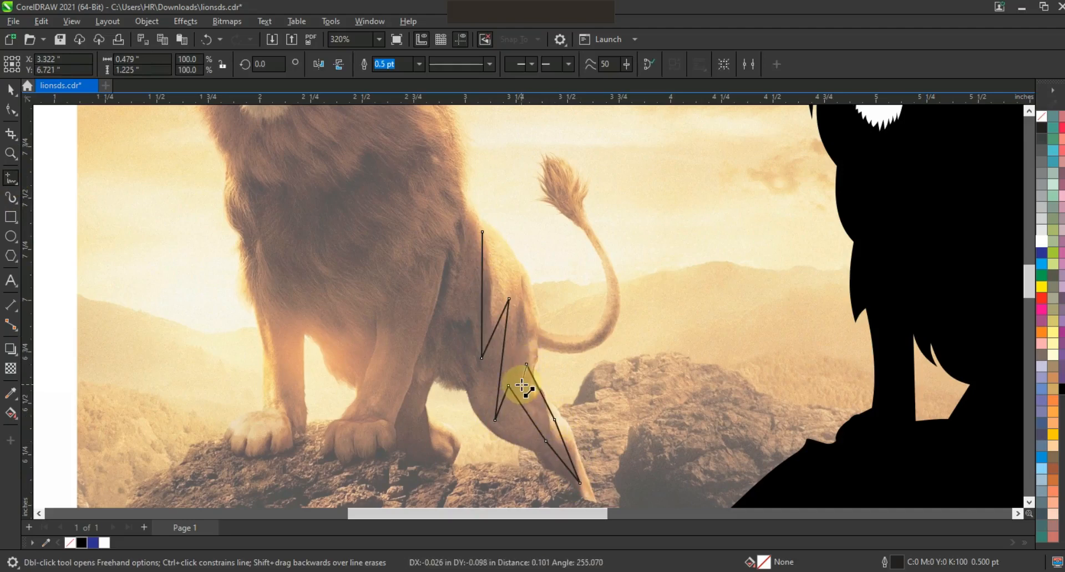
pyautogui.click(481, 232)
# Step: Bend the straight edges of the hind leg shape into curves that follow the thigh and lower leg
pyautogui.click(11, 109)
pyautogui.moveTo(255, 155); pyautogui.dragTo(626, 497)
pyautogui.moveTo(499, 300); pyautogui.dragTo(510, 274)
pyautogui.moveTo(495, 330); pyautogui.dragTo(494, 345)
pyautogui.moveTo(507, 404)
pyautogui.mouseDown()
pyautogui.moveTo(523, 410)
pyautogui.moveTo(506, 421)
pyautogui.mouseUp()
pyautogui.moveTo(502, 379)
pyautogui.mouseDown()
pyautogui.moveTo(487, 383)
pyautogui.moveTo(505, 406)
pyautogui.mouseUp()
pyautogui.click(555, 452)
pyautogui.click(525, 358)
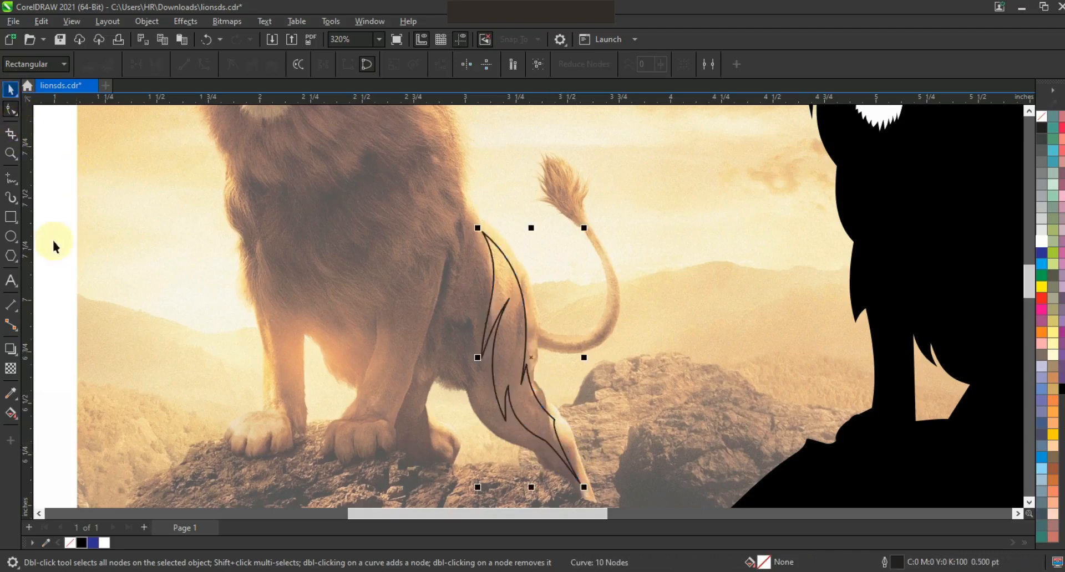
# Step: Fill the hind leg shape with 10% black, move it onto the silhouette's hind leg and remove its outline
pyautogui.press('F3')
pyautogui.click(1042, 230)
pyautogui.press('space')
pyautogui.moveTo(383, 297); pyautogui.dragTo(458, 296)
pyautogui.moveTo(674, 301); pyautogui.dragTo(688, 304)
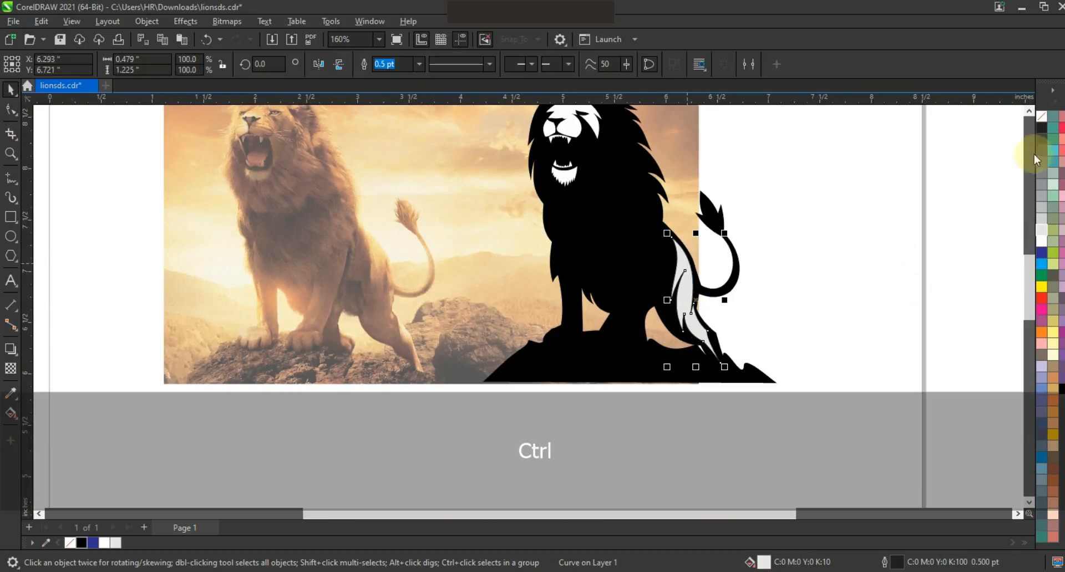
pyautogui.rightClick(1046, 122)
pyautogui.click(1022, 127)
pyautogui.press('F3')
pyautogui.press('Escape')
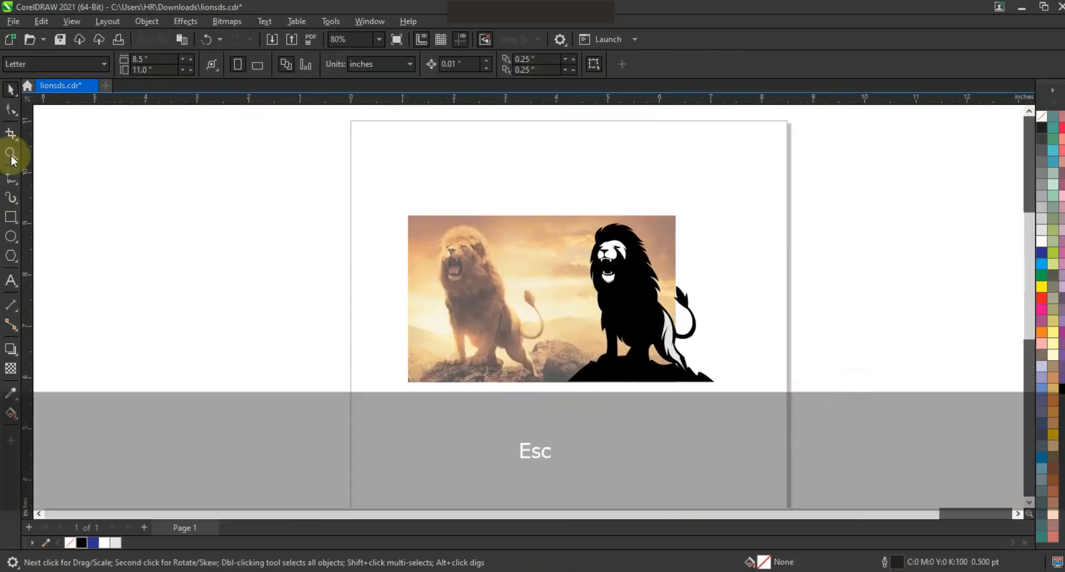
# Step: Set the default outline colour for new objects to red
pyautogui.click(10, 153)
pyautogui.moveTo(387, 227); pyautogui.dragTo(731, 390)
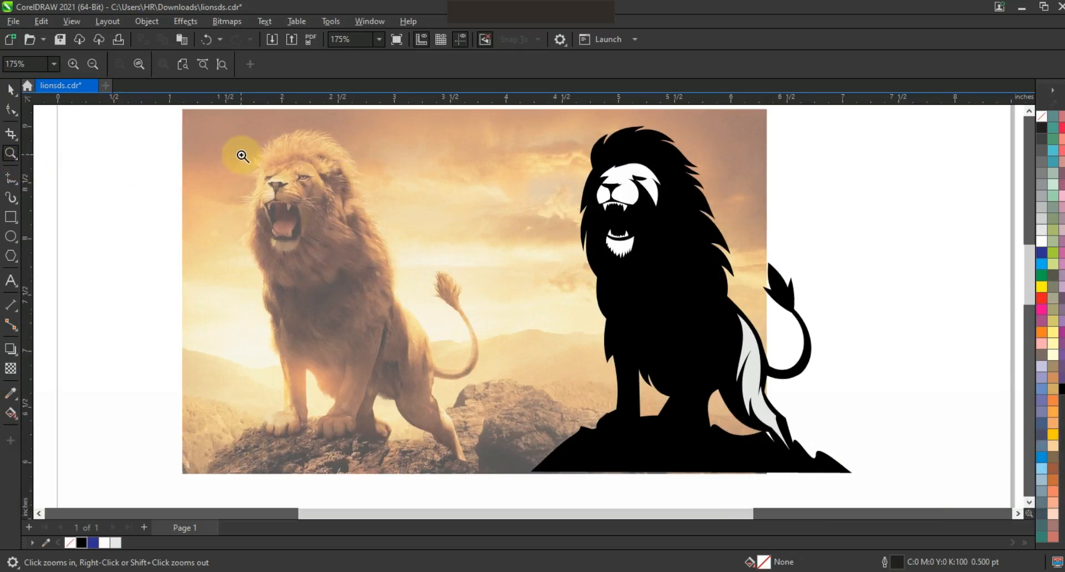
pyautogui.moveTo(555, 119); pyautogui.dragTo(849, 288)
pyautogui.press('space')
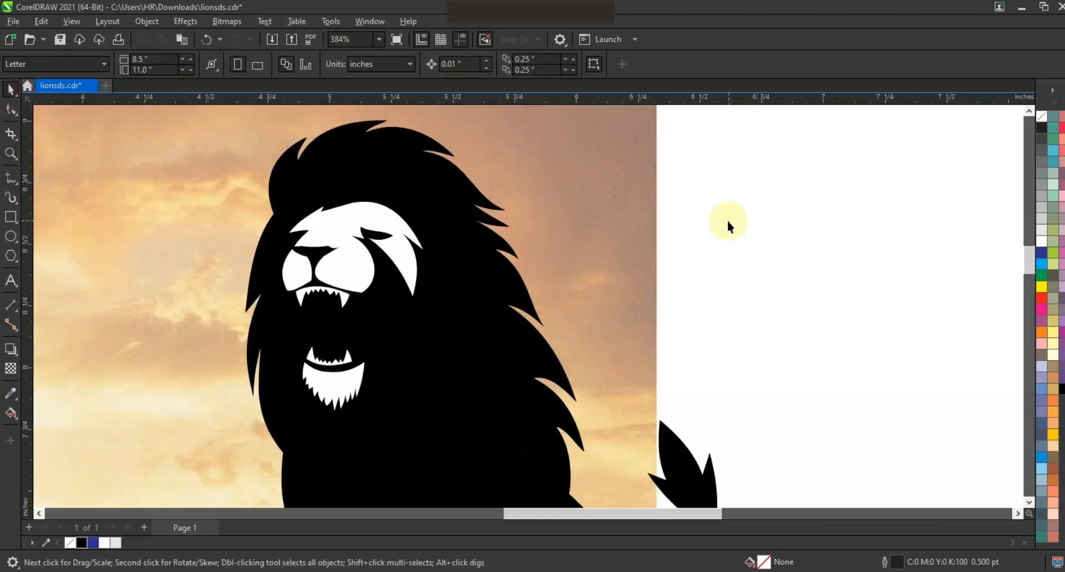
pyautogui.rightClick(1041, 298)
# Step: Draw a closed zigzag Freehand shape about 0.79 by 0.61 in on the silhouette's mane, running below the chin towards the chest
pyautogui.click(10, 153)
pyautogui.moveTo(232, 158); pyautogui.dragTo(588, 371)
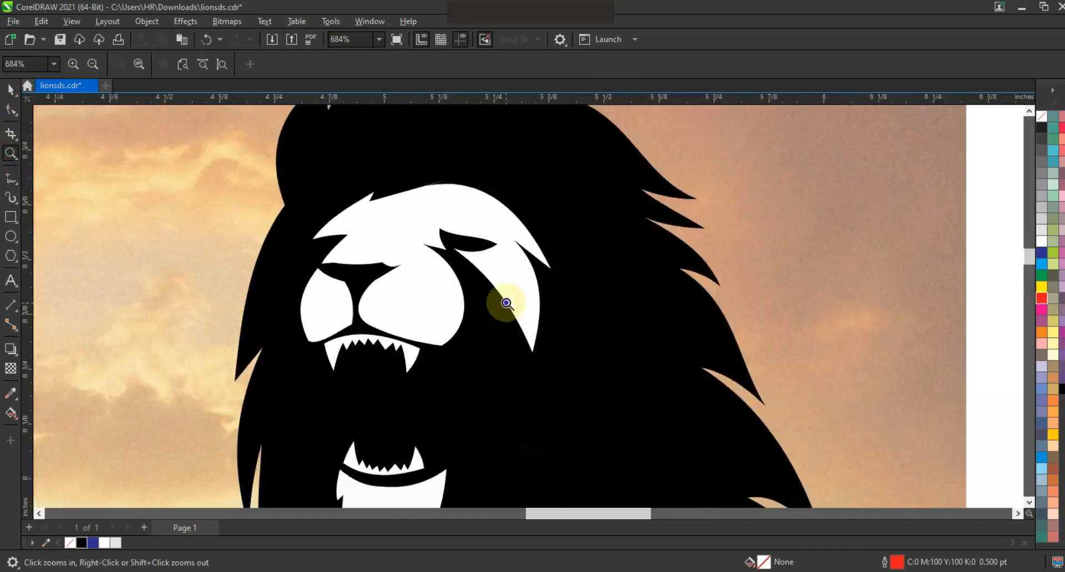
pyautogui.rightClick(504, 303)
pyautogui.rightClick(492, 268)
pyautogui.moveTo(859, 394)
pyautogui.mouseDown()
pyautogui.moveTo(670, 276)
pyautogui.moveTo(765, 421)
pyautogui.mouseUp()
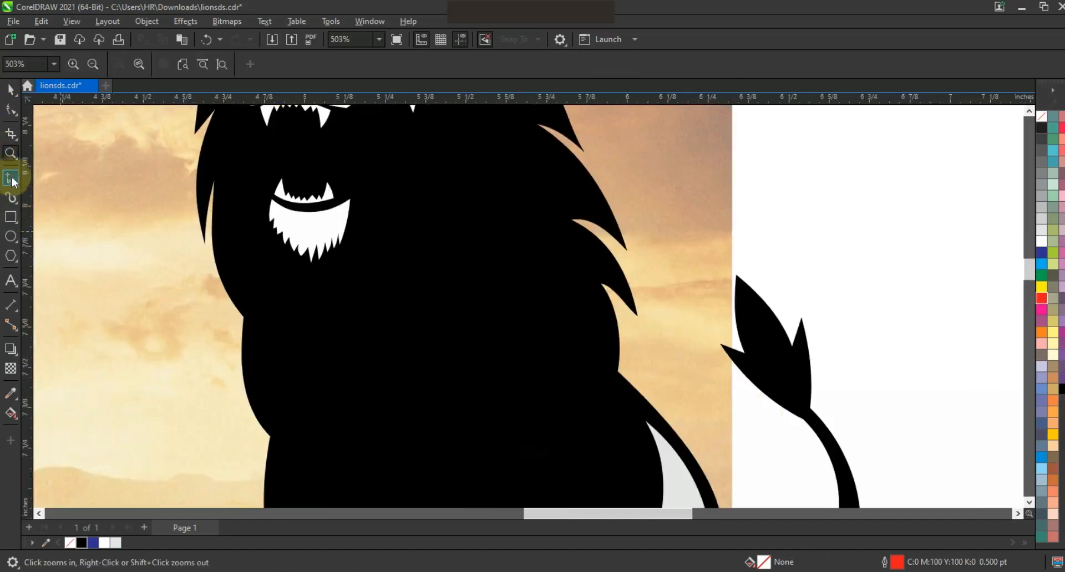
pyautogui.click(10, 178)
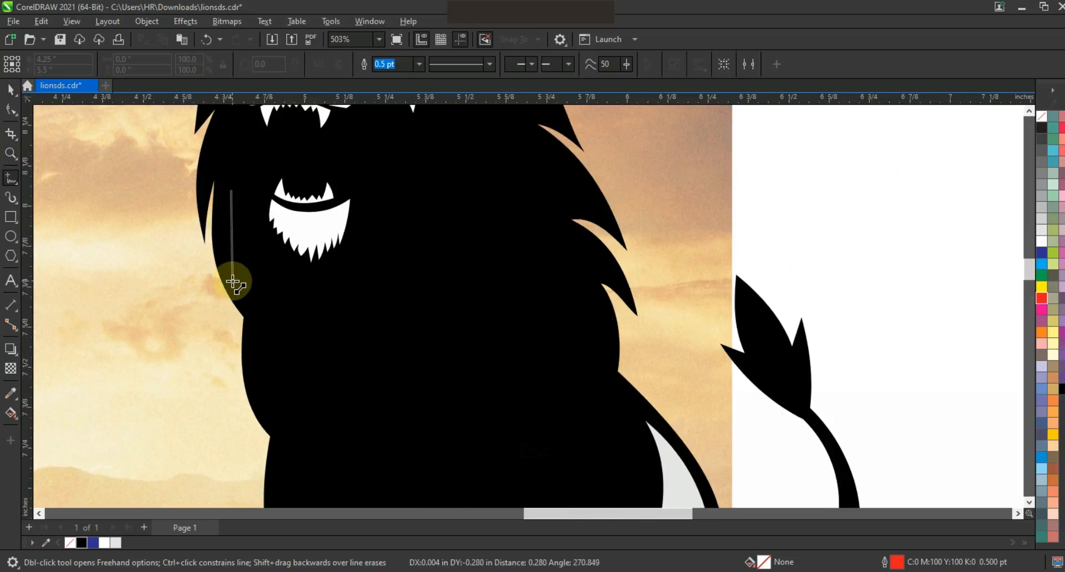
pyautogui.click(233, 283)
pyautogui.click(243, 253)
pyautogui.click(268, 365)
pyautogui.click(272, 308)
pyautogui.click(332, 364)
pyautogui.click(315, 320)
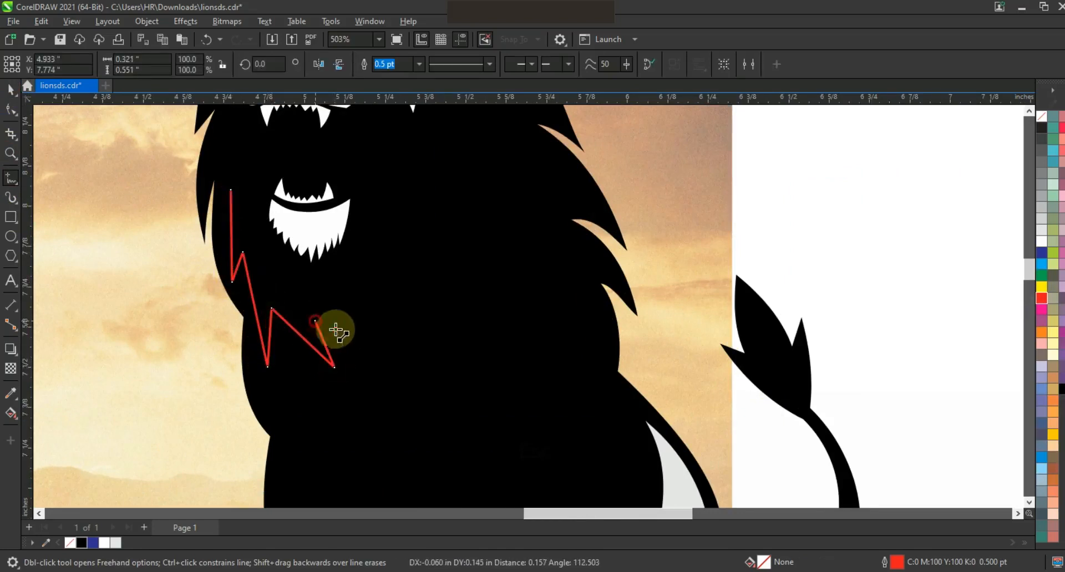
pyautogui.click(484, 387)
pyautogui.click(340, 270)
pyautogui.click(347, 298)
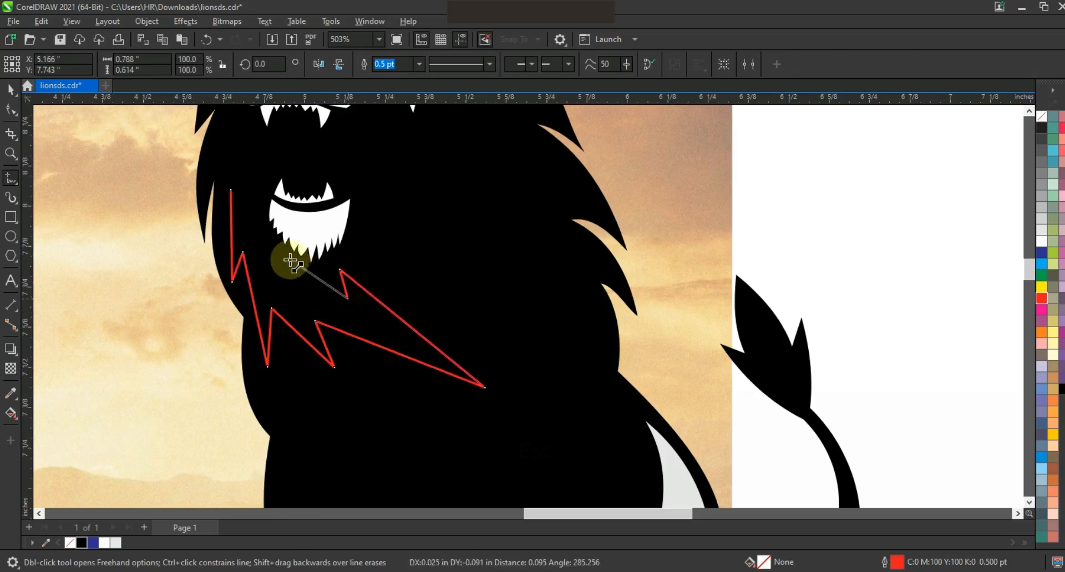
pyautogui.click(287, 259)
pyautogui.click(231, 190)
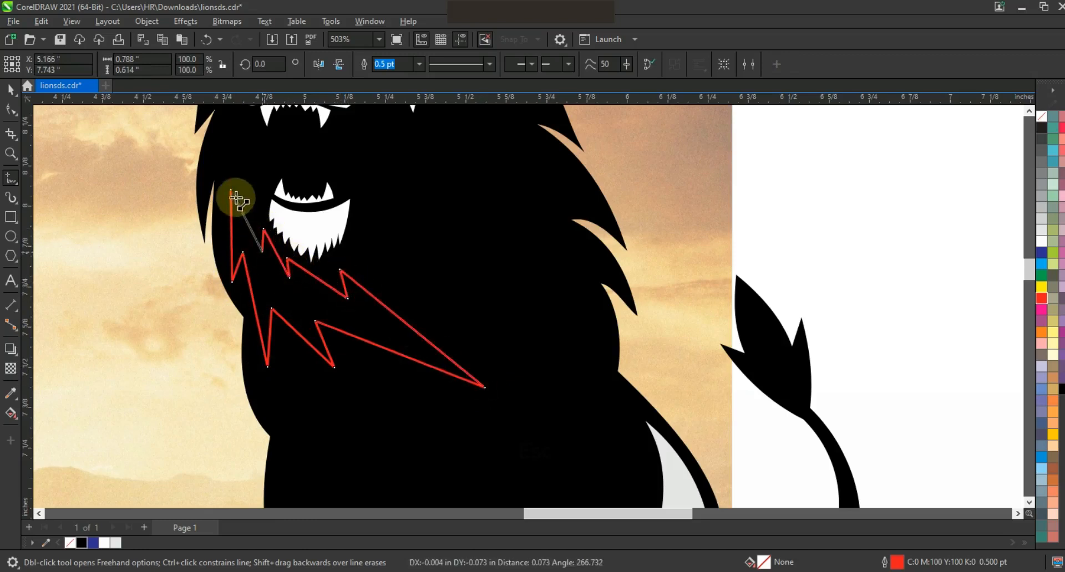
# Step: Bend the edges of the mane shape below the chin into flowing, pointed tufts
pyautogui.click(11, 109)
pyautogui.moveTo(231, 235); pyautogui.dragTo(234, 264)
pyautogui.moveTo(252, 298); pyautogui.dragTo(226, 300)
pyautogui.moveTo(270, 337); pyautogui.dragTo(315, 342)
pyautogui.click(381, 352)
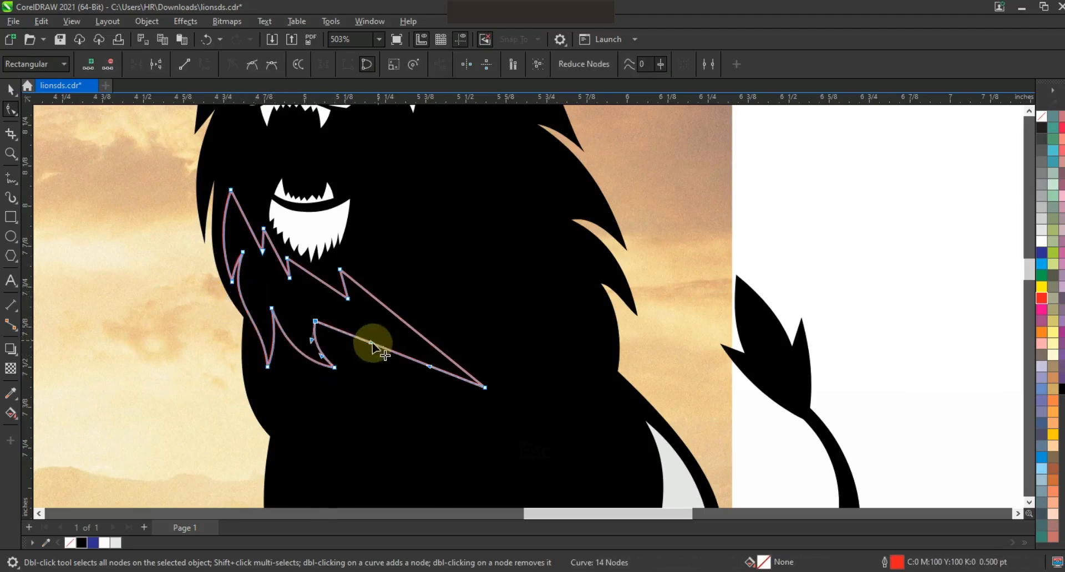
pyautogui.moveTo(354, 390); pyautogui.dragTo(349, 402)
pyautogui.moveTo(428, 367); pyautogui.dragTo(454, 322)
pyautogui.moveTo(387, 308); pyautogui.dragTo(376, 335)
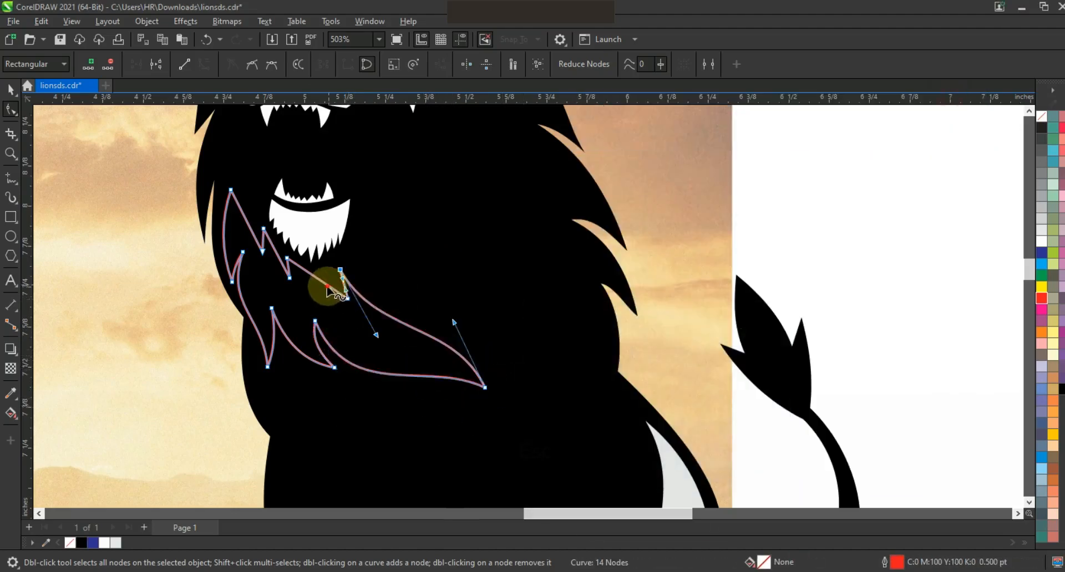
pyautogui.moveTo(328, 286); pyautogui.dragTo(323, 293)
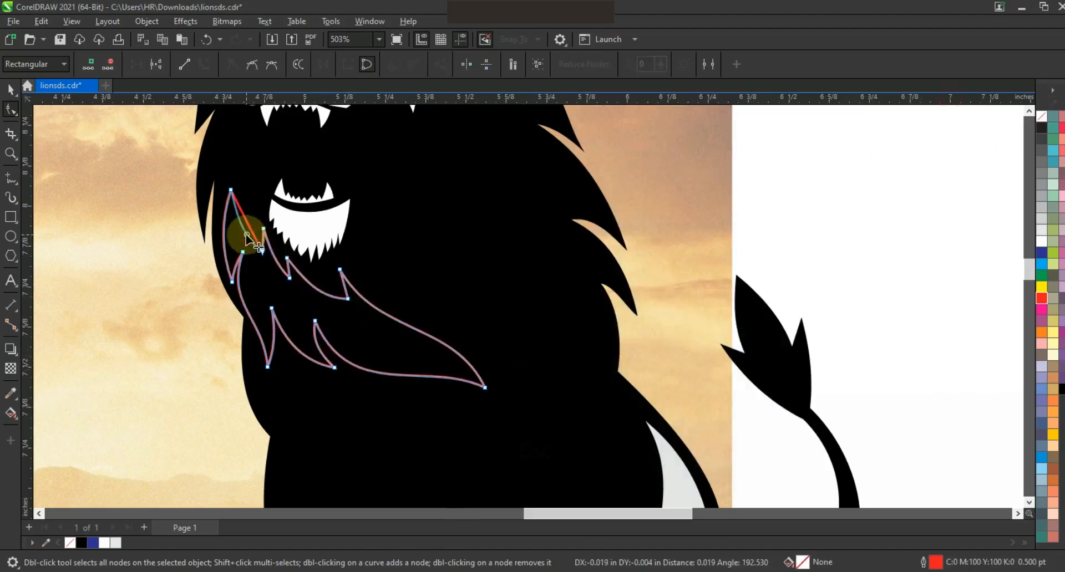
# Step: Fill the curved mane shape below the chin with orange (C0 M60 Y100 K0) and deselect it
pyautogui.click(10, 89)
pyautogui.click(1053, 435)
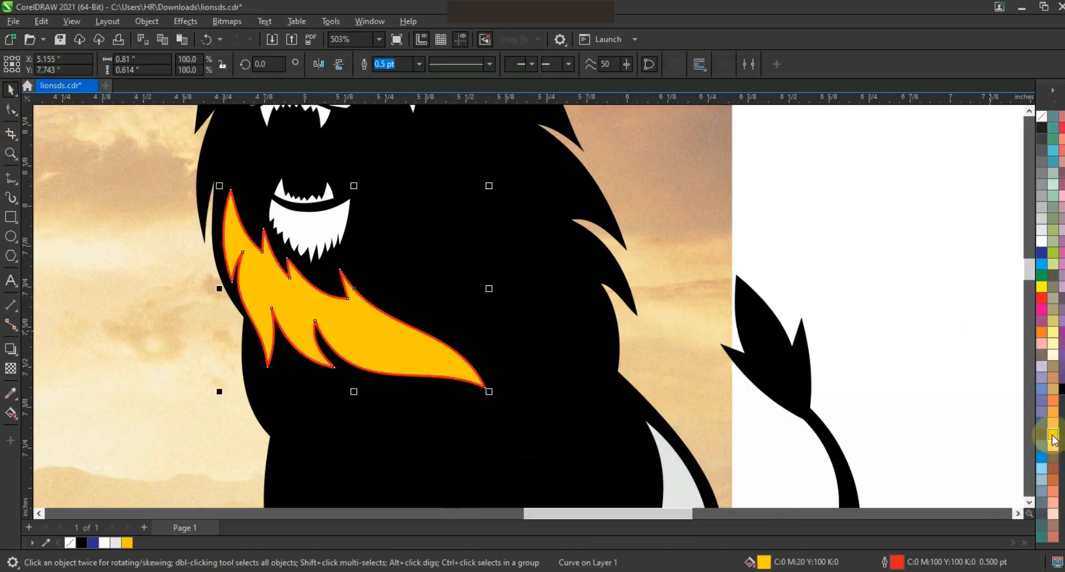
pyautogui.click(917, 195)
pyautogui.press('F3')
# Step: Draw a second closed zigzag Freehand shape about 0.62 by 0.58 in on the mane behind the open mouth
pyautogui.click(10, 154)
pyautogui.moveTo(316, 157); pyautogui.dragTo(554, 319)
pyautogui.press('F5')
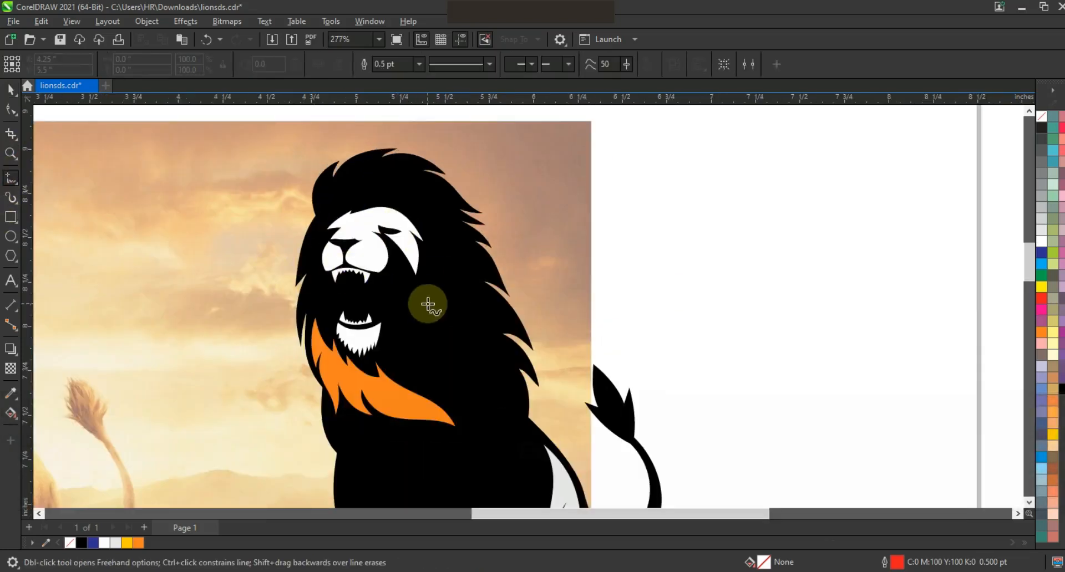
pyautogui.click(448, 328)
pyautogui.doubleClick(491, 369)
pyautogui.doubleClick(446, 348)
pyautogui.doubleClick(508, 406)
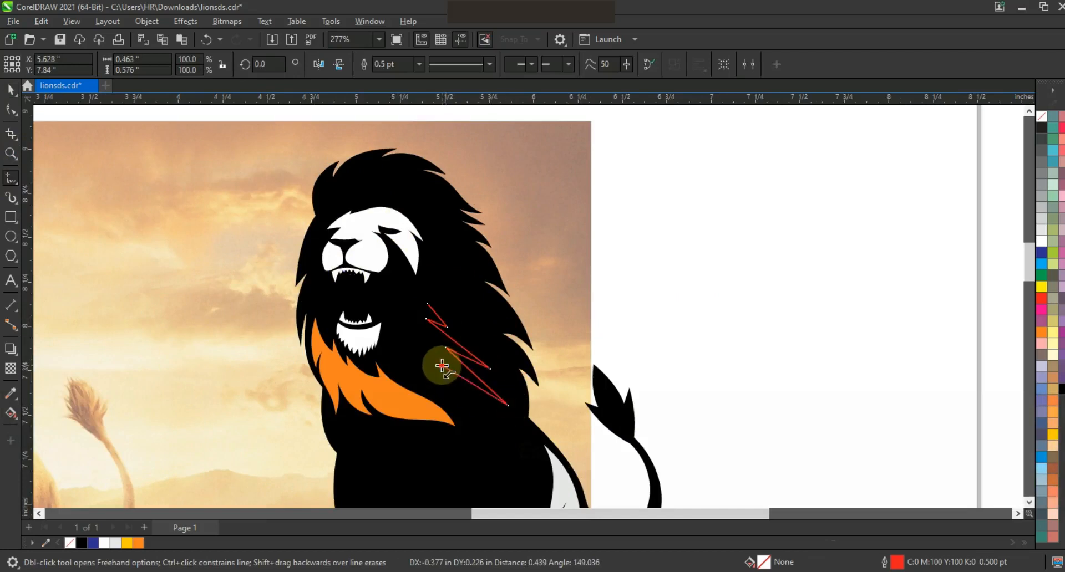
pyautogui.doubleClick(442, 366)
pyautogui.doubleClick(460, 393)
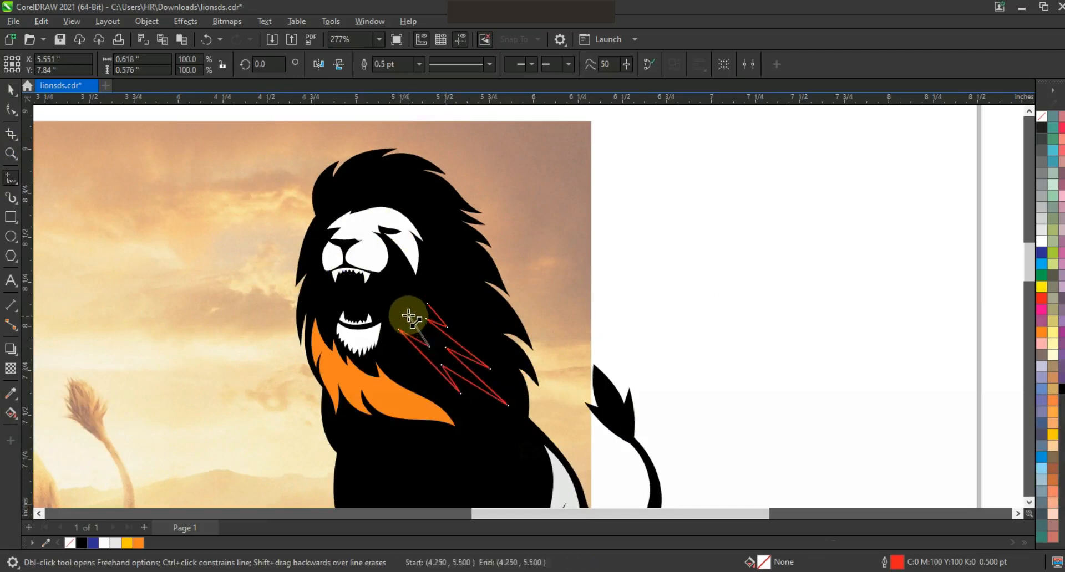
pyautogui.doubleClick(426, 315)
pyautogui.click(427, 304)
# Step: Bend all edges of the second mane shape into curved, pointed hair strands sweeping back from the mouth
pyautogui.doubleClick(11, 110)
pyautogui.hotkey('shift', 'F2')
pyautogui.press('F3')
pyautogui.click(205, 67)
pyautogui.press('Escape')
pyautogui.moveTo(482, 318); pyautogui.dragTo(465, 330)
pyautogui.click(512, 318)
pyautogui.moveTo(591, 380); pyautogui.dragTo(545, 367)
pyautogui.click(647, 384)
pyautogui.moveTo(614, 420); pyautogui.dragTo(613, 422)
pyautogui.moveTo(552, 330); pyautogui.dragTo(612, 344)
pyautogui.moveTo(550, 311); pyautogui.dragTo(547, 310)
pyautogui.moveTo(465, 258); pyautogui.dragTo(438, 249)
pyautogui.moveTo(453, 304); pyautogui.dragTo(438, 305)
pyautogui.moveTo(543, 379); pyautogui.dragTo(550, 377)
pyautogui.moveTo(489, 352); pyautogui.dragTo(484, 358)
pyautogui.moveTo(480, 213); pyautogui.dragTo(479, 234)
pyautogui.click(476, 218)
pyautogui.moveTo(496, 225); pyautogui.dragTo(475, 239)
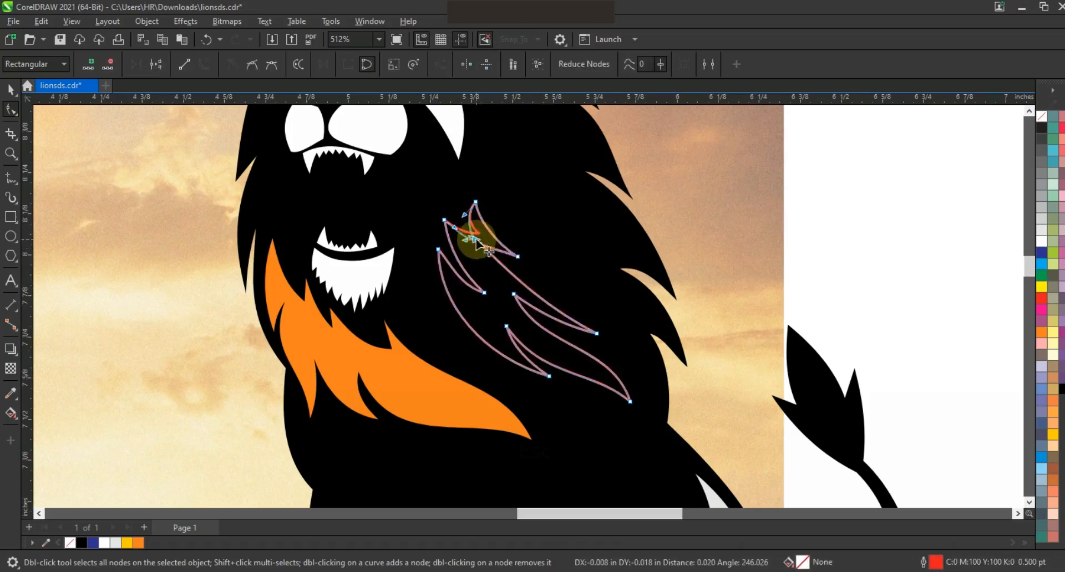
# Step: Fill the second mane shape with orange and deselect it
pyautogui.click(10, 89)
pyautogui.click(1041, 332)
pyautogui.press('F3')
pyautogui.press('F3')
pyautogui.press('F3')
pyautogui.press('Escape')
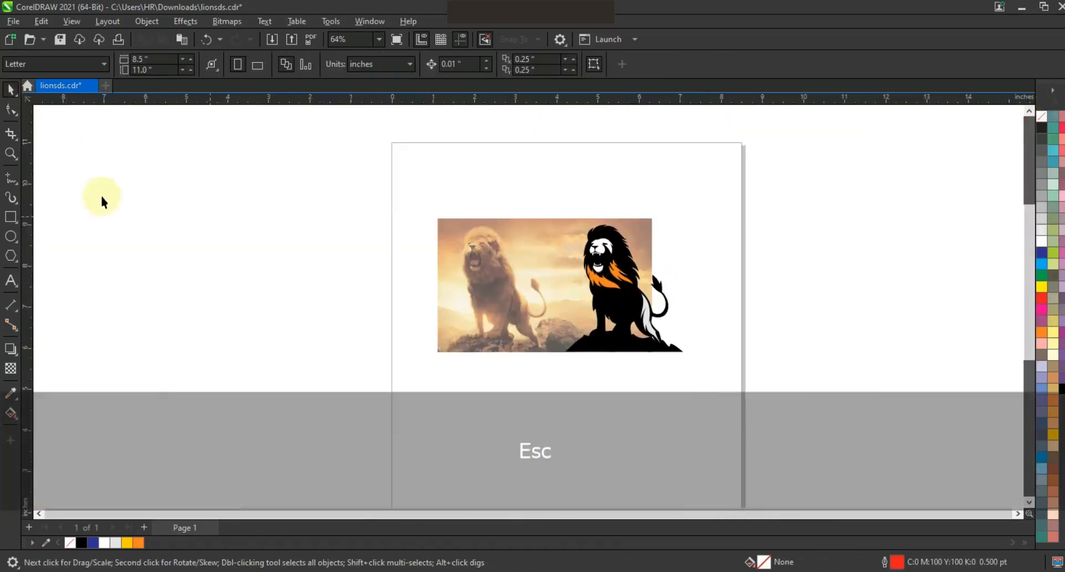
# Step: Start a Freehand outline for another hair tuft on the black mane above the lion's forehead
pyautogui.click(10, 154)
pyautogui.moveTo(499, 194); pyautogui.dragTo(749, 371)
pyautogui.moveTo(346, 147); pyautogui.dragTo(720, 371)
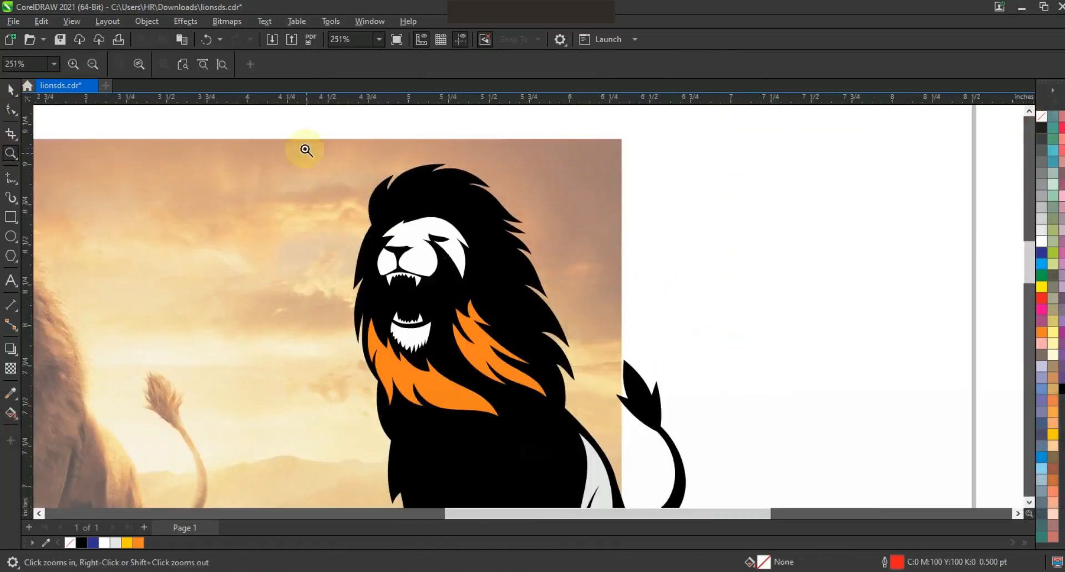
pyautogui.moveTo(743, 459); pyautogui.dragTo(743, 459)
pyautogui.click(10, 178)
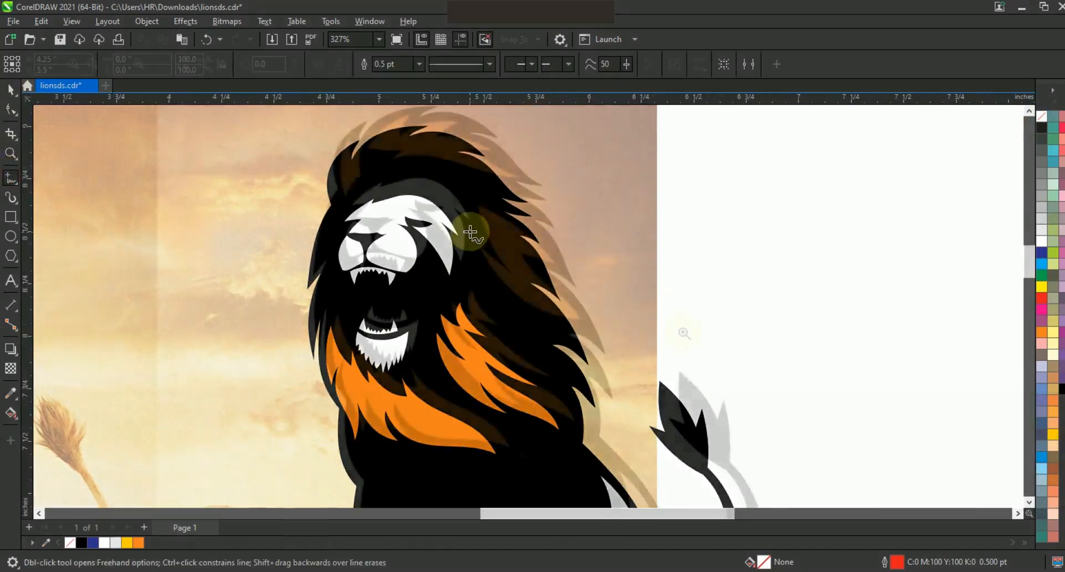
pyautogui.click(404, 158)
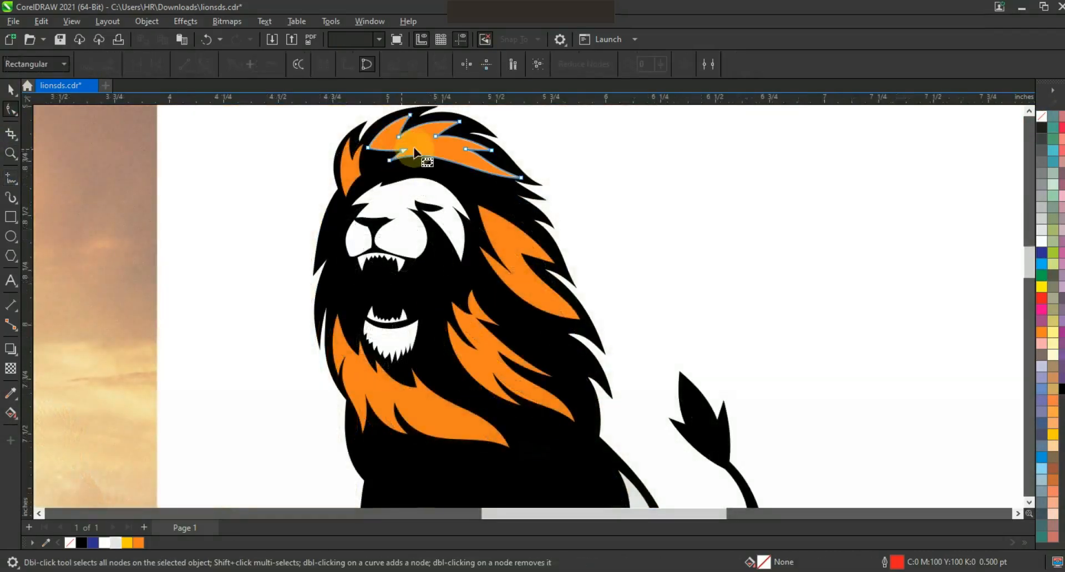
# Step: Simplify the orange tuft above the forehead by bending its lower edge into one smooth curve, and deselect it
pyautogui.click(391, 161)
pyautogui.press('Delete')
pyautogui.moveTo(400, 153); pyautogui.dragTo(366, 154)
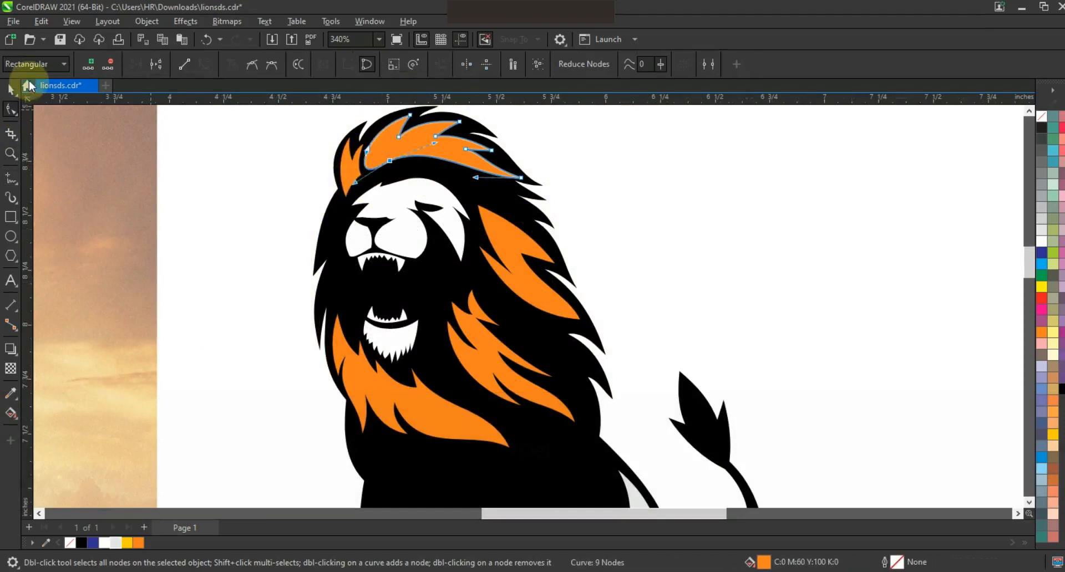
pyautogui.click(11, 89)
pyautogui.press('Escape')
# Step: Draw Freehand shading guides: a cheek line about 0.15 by 0.19 in below the eye, and a four-point line across the nose and muzzle
pyautogui.scroll(-2, 731, 236)
pyautogui.moveTo(793, 417); pyautogui.dragTo(563, 169)
pyautogui.hotkey('shift', 'F2')
pyautogui.press('Escape')
pyautogui.click(11, 153)
pyautogui.moveTo(356, 144); pyautogui.dragTo(627, 267)
pyautogui.click(11, 178)
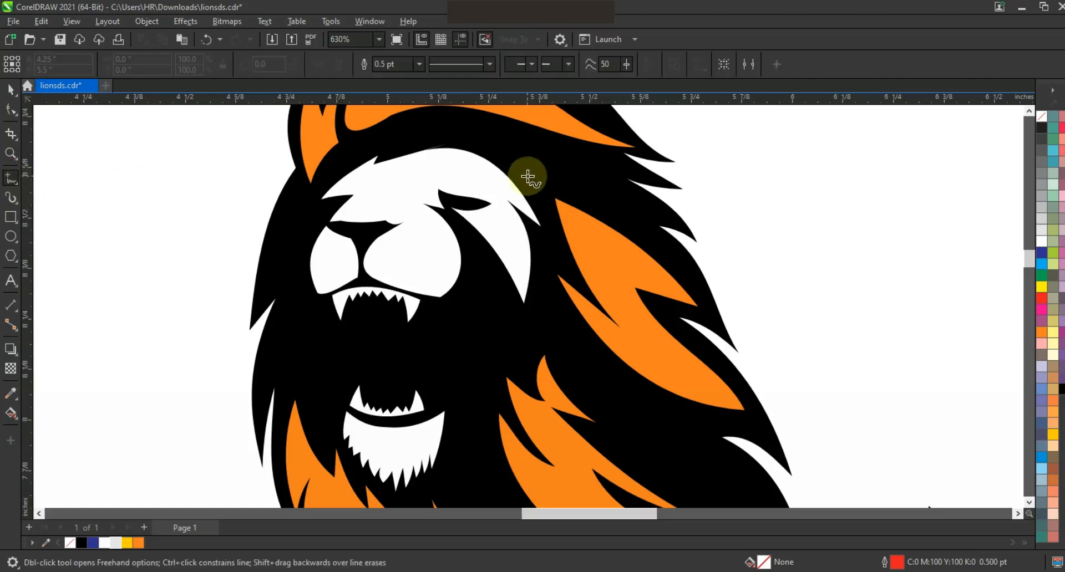
pyautogui.click(534, 281)
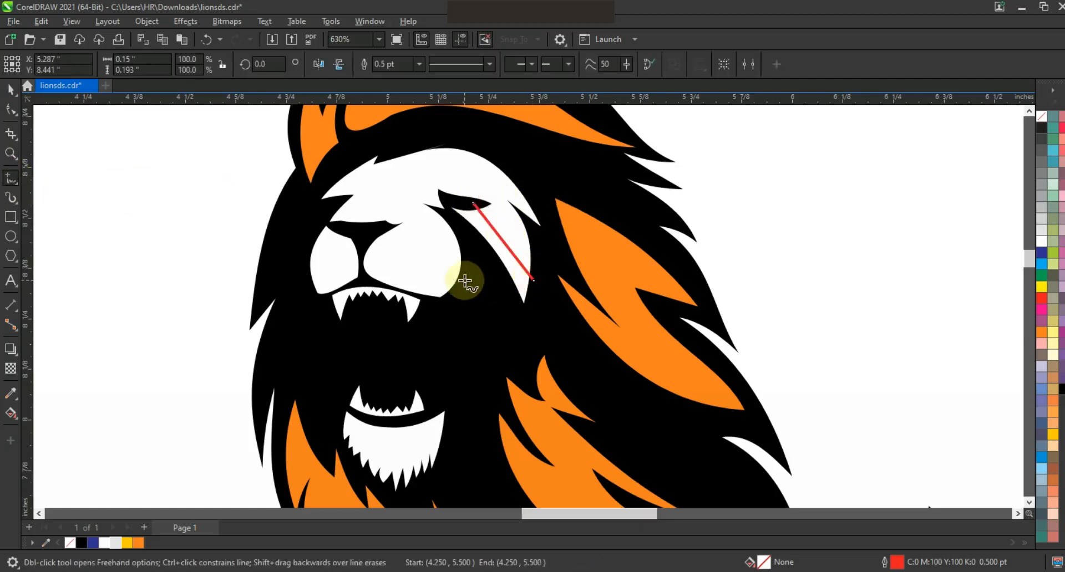
pyautogui.doubleClick(403, 224)
pyautogui.click(319, 222)
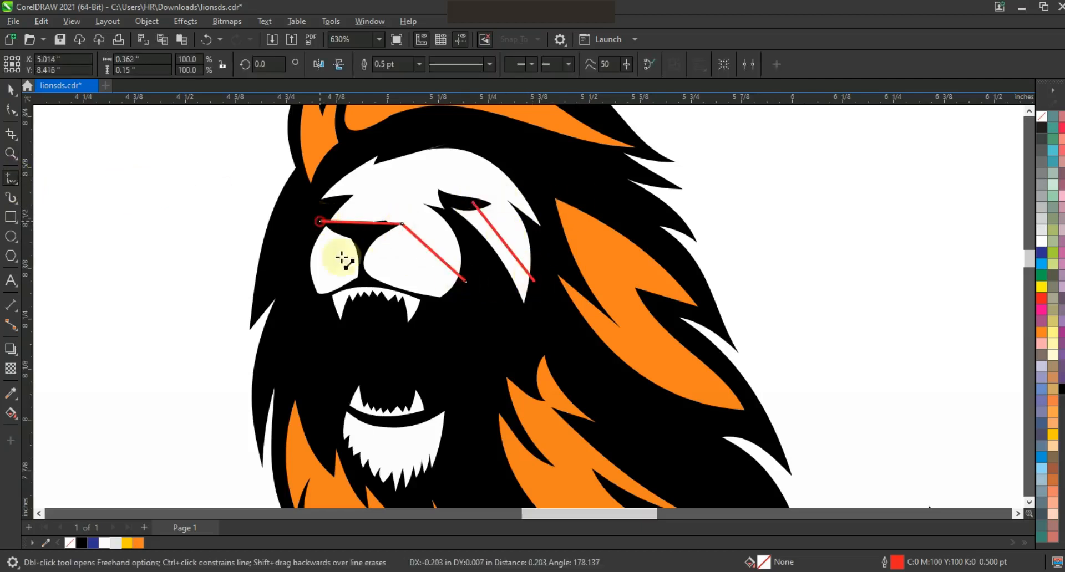
pyautogui.click(352, 283)
# Step: Bend the muzzle guide's two side segments and the cheek guide into smooth curves following the face
pyautogui.press('F10')
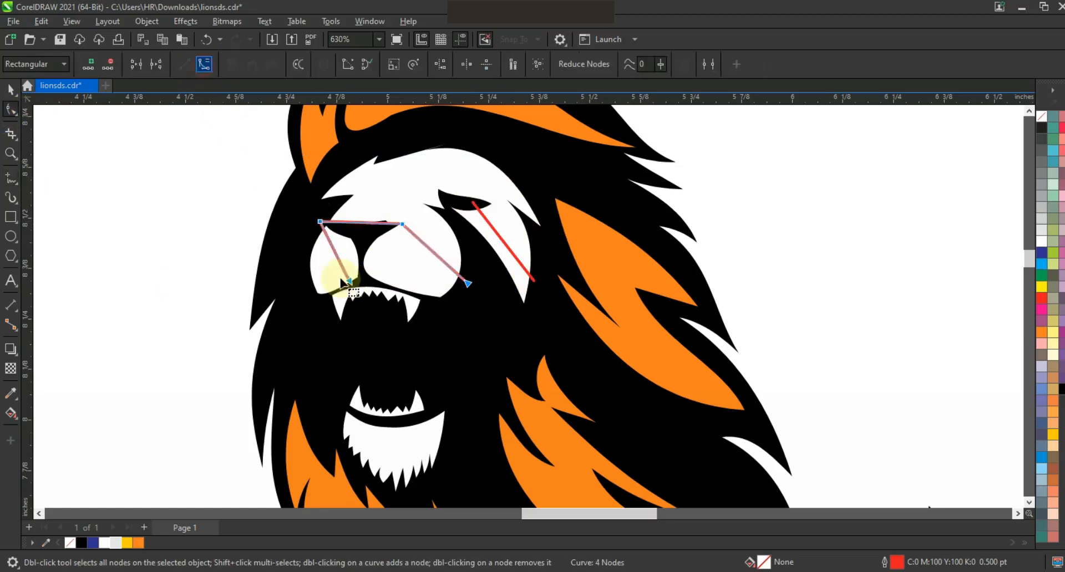
pyautogui.moveTo(349, 257); pyautogui.dragTo(351, 258)
pyautogui.moveTo(433, 253); pyautogui.dragTo(387, 254)
pyautogui.click(502, 238)
pyautogui.moveTo(500, 242)
pyautogui.mouseDown()
pyautogui.moveTo(475, 207)
pyautogui.moveTo(544, 285)
pyautogui.moveTo(509, 243)
pyautogui.mouseUp()
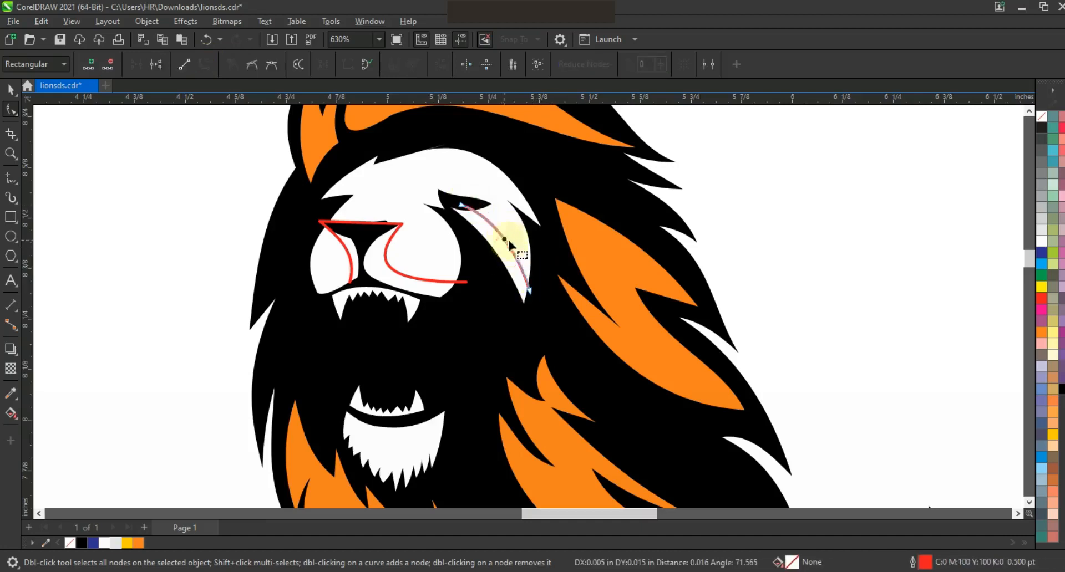
# Step: Use Smart Fill to create shading pieces along both muzzle halves and on the cheek below the eye
pyautogui.click(11, 413)
pyautogui.click(50, 427)
pyautogui.click(336, 256)
pyautogui.hotkey('ctrl', 'z')
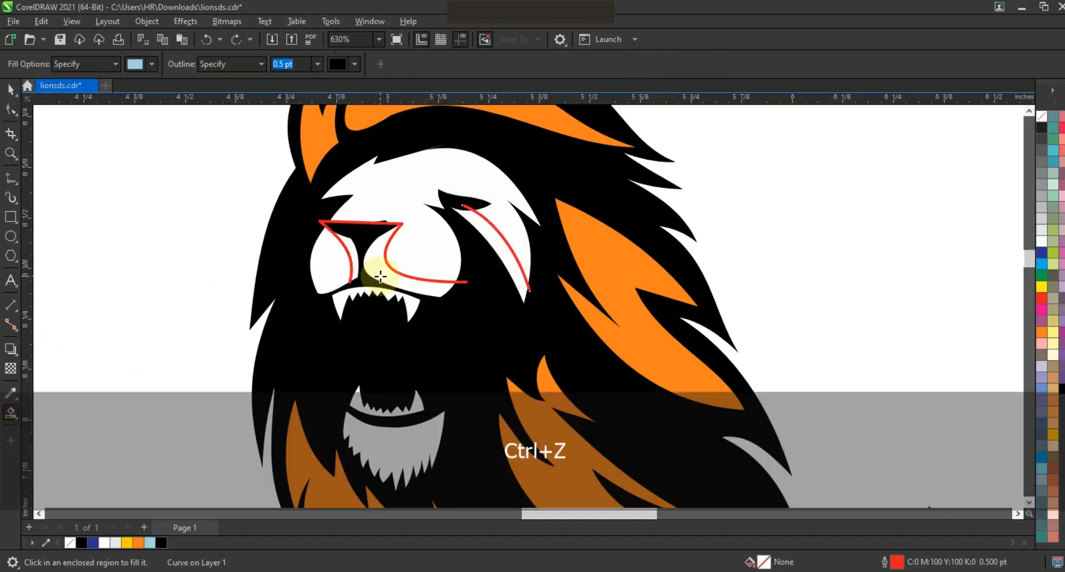
pyautogui.click(351, 255)
pyautogui.click(418, 266)
pyautogui.click(487, 239)
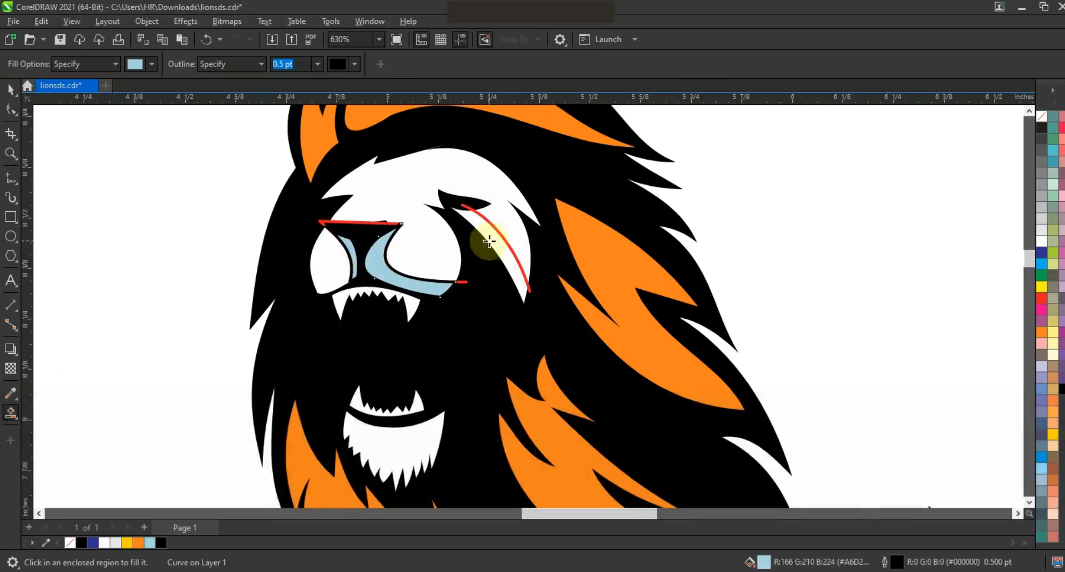
# Step: Fill the three face shading pieces with grey and remove their outlines
pyautogui.click(11, 90)
pyautogui.keyDown('shift'); pyautogui.click(390, 276); pyautogui.keyUp('shift')
pyautogui.keyDown('shift'); pyautogui.click(353, 253); pyautogui.keyUp('shift')
pyautogui.click(1041, 173)
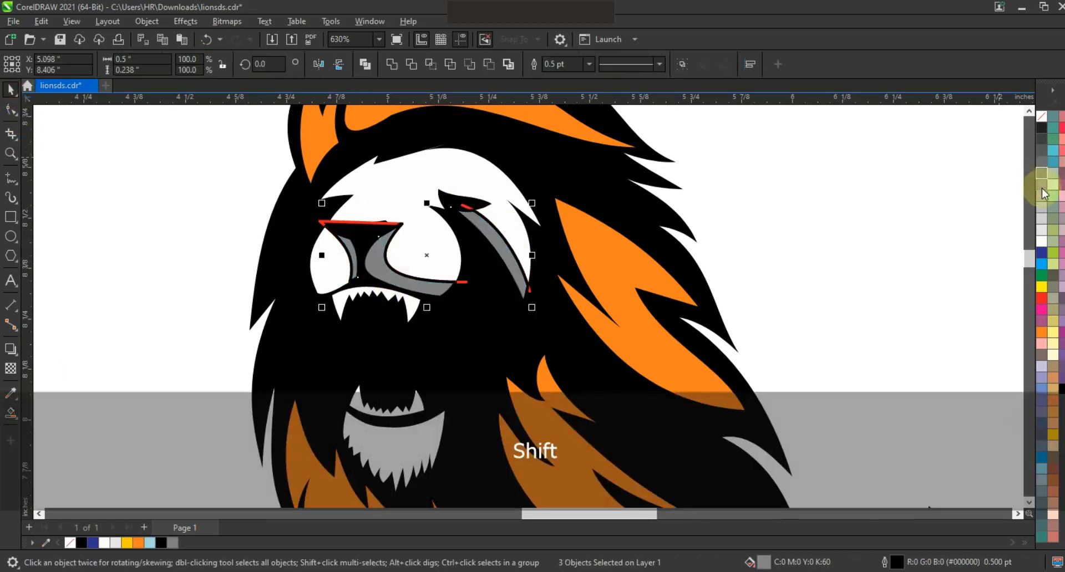
pyautogui.rightClick(1042, 117)
pyautogui.click(878, 208)
# Step: Delete the red cheek and muzzle guide lines
pyautogui.click(467, 207)
pyautogui.press('Delete')
pyautogui.click(383, 223)
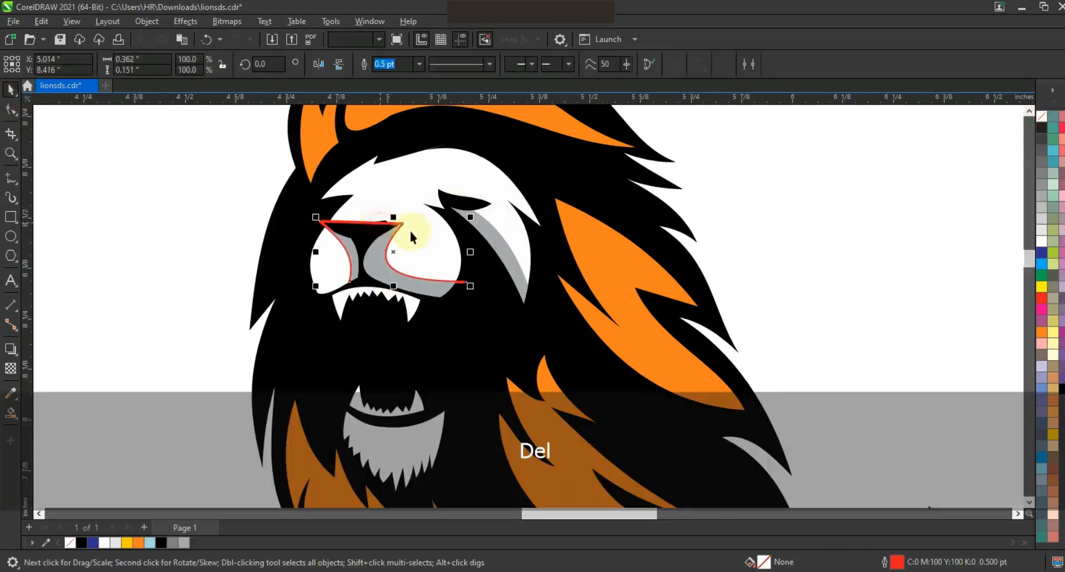
pyautogui.press('Delete')
pyautogui.press('F3')
pyautogui.press('Escape')
# Step: Fill the white chin beard with the same grey as the face shading and deselect it
pyautogui.press('z')
pyautogui.moveTo(434, 222); pyautogui.dragTo(787, 351)
pyautogui.click(10, 89)
pyautogui.click(294, 283)
pyautogui.click(184, 543)
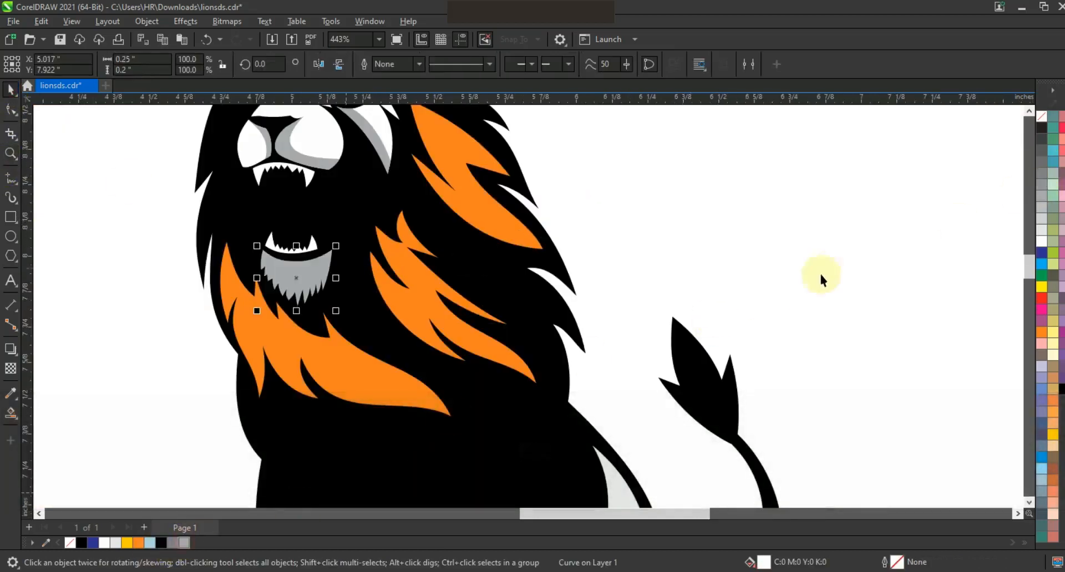
pyautogui.press('Escape')
# Step: Draw a four-point zigzag Freehand line across the large orange tuft above the forehead
pyautogui.scroll(-4, 661, 316)
pyautogui.press('z')
pyautogui.moveTo(527, 225); pyautogui.dragTo(702, 359)
pyautogui.press('F5')
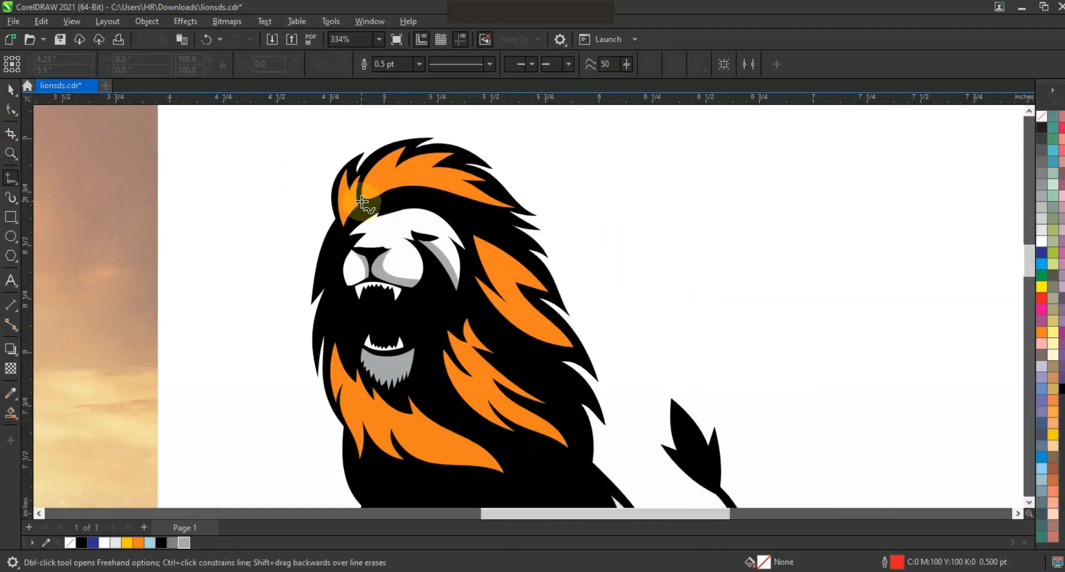
pyautogui.click(361, 203)
pyautogui.doubleClick(429, 165)
pyautogui.doubleClick(416, 177)
pyautogui.click(530, 211)
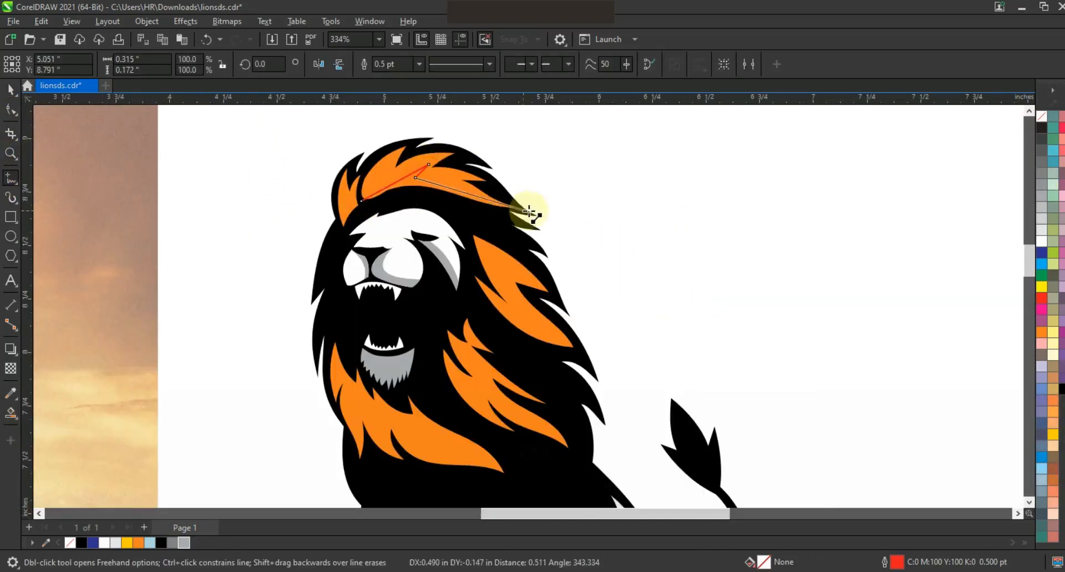
# Step: Bend the zigzag line's two long segments into curves that follow the forehead tuft
pyautogui.doubleClick(11, 109)
pyautogui.hotkey('shift', 'F2')
pyautogui.press('F3')
pyautogui.click(203, 64)
pyautogui.moveTo(387, 288); pyautogui.dragTo(371, 271)
pyautogui.click(446, 280)
pyautogui.moveTo(552, 310); pyautogui.dragTo(551, 270)
# Step: Create a Smart Fill piece in the forehead tuft below the curved line, and delete the red guide line
pyautogui.click(10, 413)
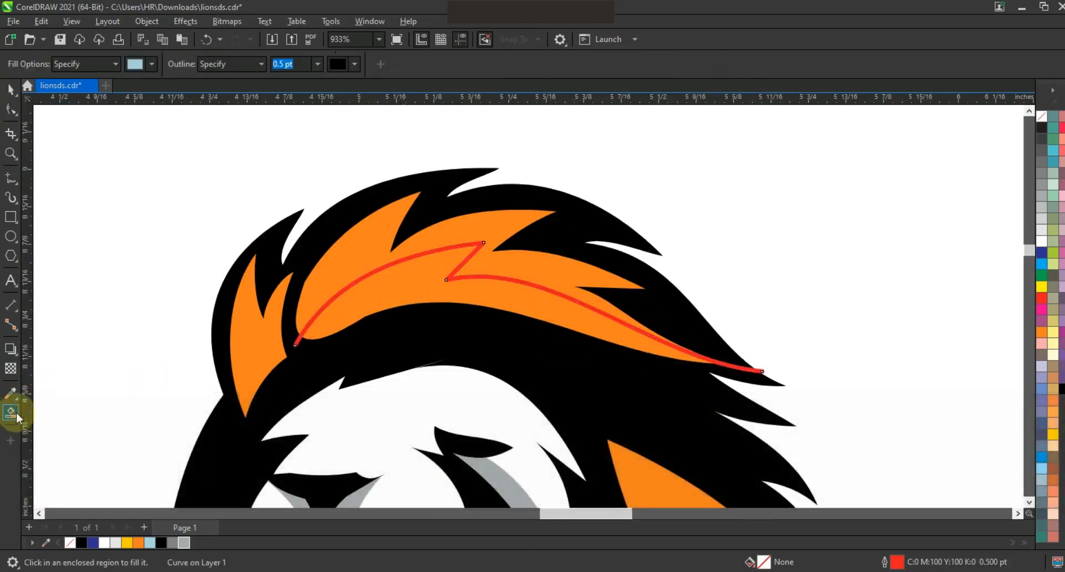
pyautogui.click(488, 302)
pyautogui.click(10, 91)
pyautogui.press('Escape')
pyautogui.click(742, 368)
pyautogui.press('Delete')
# Step: Colour the lower piece of the forehead tuft Deep Yellow without an outline, and deselect it
pyautogui.click(535, 302)
pyautogui.rightClick(1041, 116)
pyautogui.scroll(-2, 762, 178)
pyautogui.press('Escape')
pyautogui.scroll(-1, 574, 167)
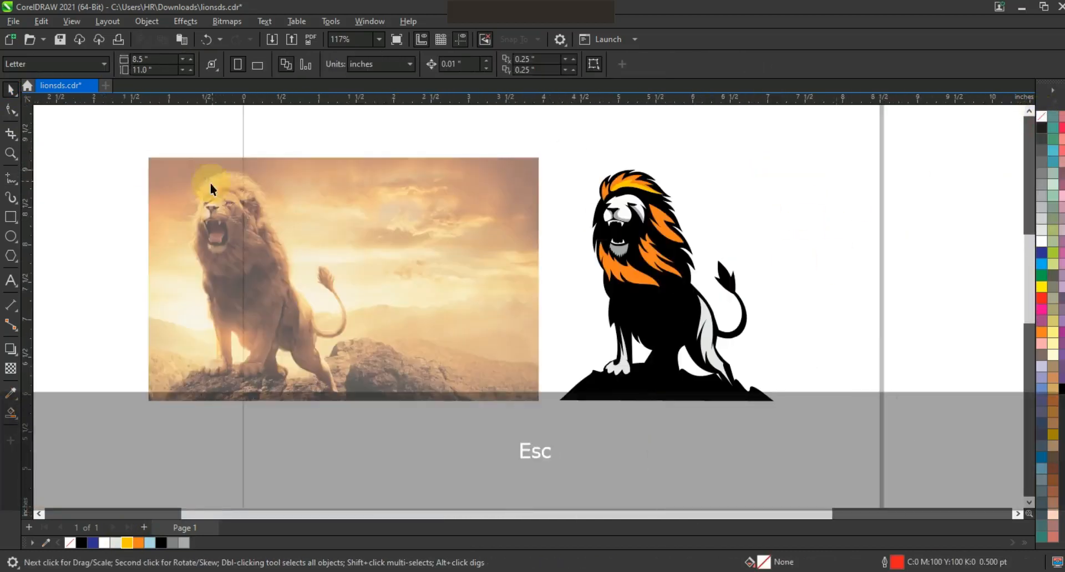
# Step: Draw a Freehand line about 0.28 in tall down the small front tuft and bend it parallel to the tuft's outer edge
pyautogui.click(10, 154)
pyautogui.moveTo(547, 154); pyautogui.dragTo(759, 326)
pyautogui.moveTo(355, 122); pyautogui.dragTo(617, 270)
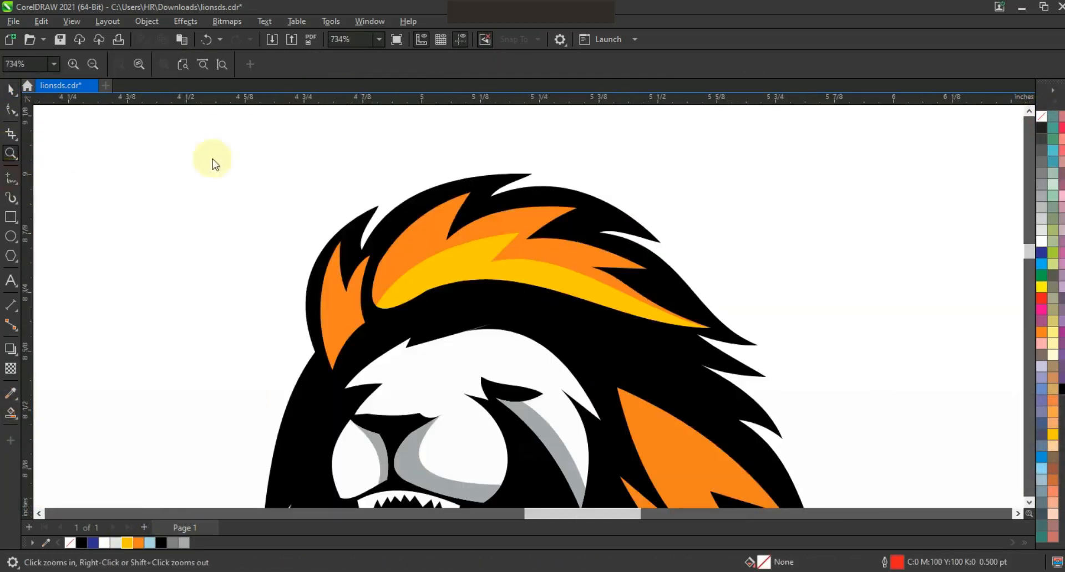
pyautogui.press('F5')
pyautogui.moveTo(340, 239); pyautogui.dragTo(335, 367)
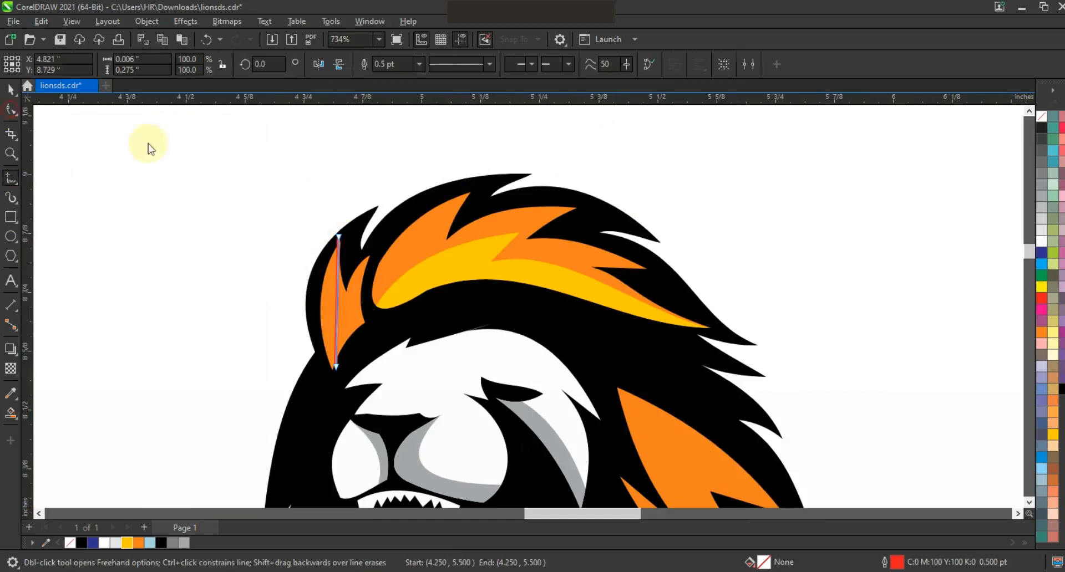
pyautogui.press('F10')
pyautogui.moveTo(336, 313); pyautogui.dragTo(330, 313)
# Step: Create a Smart Fill strip along the outer edge of the small front tuft, and delete its guide line
pyautogui.click(11, 413)
pyautogui.click(327, 310)
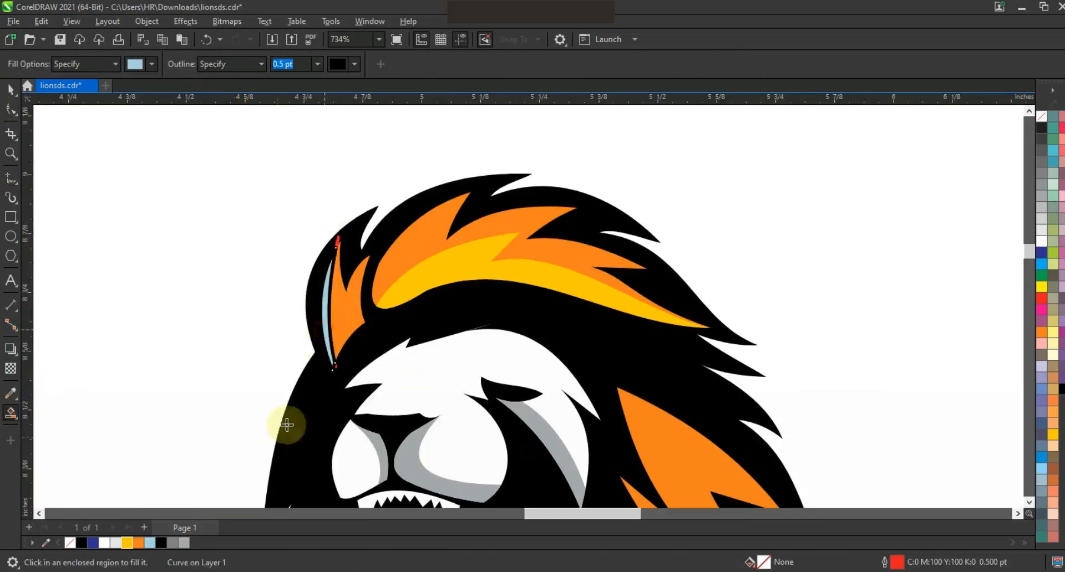
pyautogui.click(339, 240)
pyautogui.press('Delete')
# Step: Try a red fill on the inner pieces of the forehead tuft and the small front tuft
pyautogui.click(327, 311)
pyautogui.keyDown('shift'); pyautogui.click(382, 299); pyautogui.keyUp('shift')
pyautogui.click(1042, 298)
pyautogui.rightClick(1043, 160)
pyautogui.press('F3')
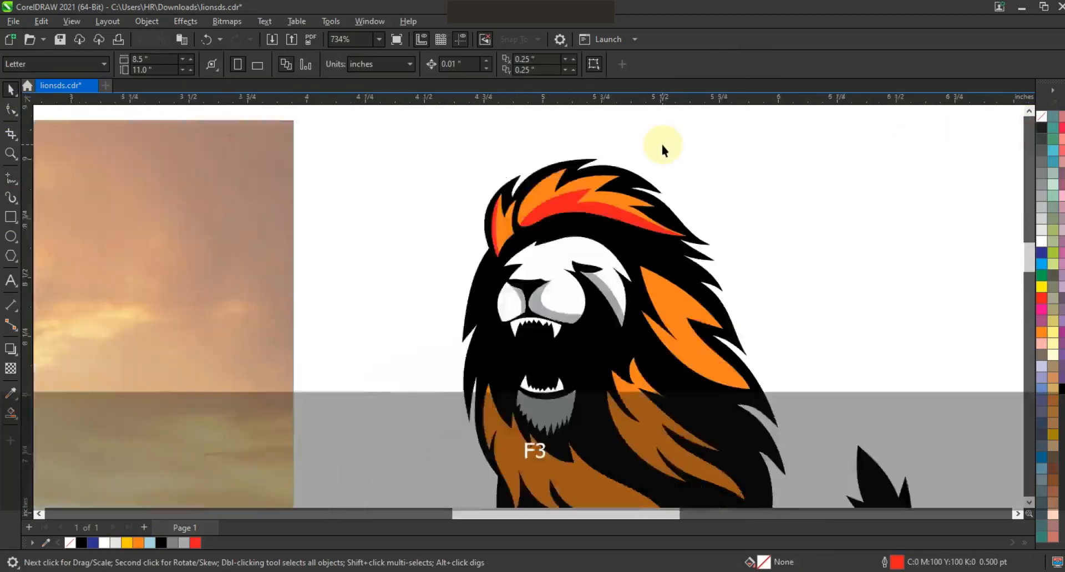
pyautogui.press('F3')
pyautogui.hotkey('ctrl', 'z')
# Step: Colour both inner tuft pieces Deep Yellow, remove their outlines, and deselect them
pyautogui.rightClick(1043, 117)
pyautogui.click(1038, 121)
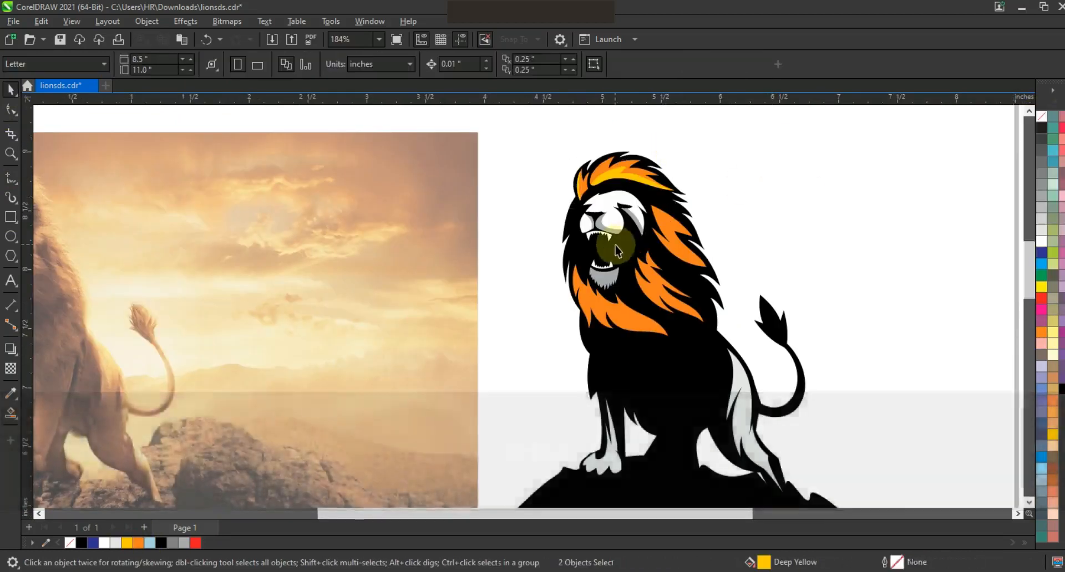
pyautogui.scroll(-1, 615, 244)
pyautogui.press('Escape')
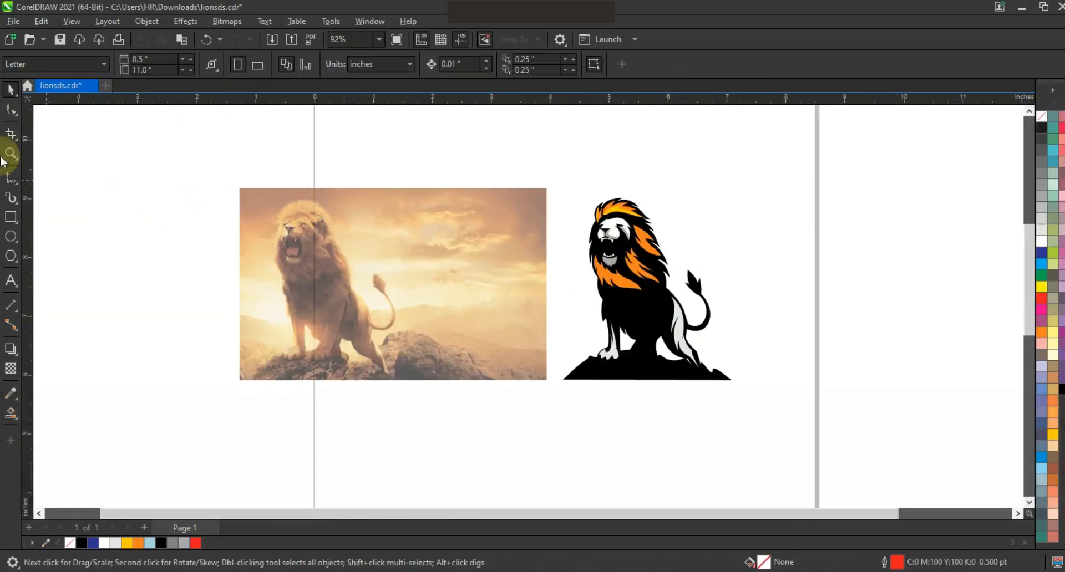
# Step: Fill the two Deep Yellow inner pieces of the head tufts with orange
pyautogui.click(11, 154)
pyautogui.moveTo(790, 331); pyautogui.dragTo(788, 329)
pyautogui.moveTo(316, 152); pyautogui.dragTo(724, 441)
pyautogui.press('space')
pyautogui.click(377, 200)
pyautogui.keyDown('shift'); pyautogui.click(360, 206); pyautogui.keyUp('shift')
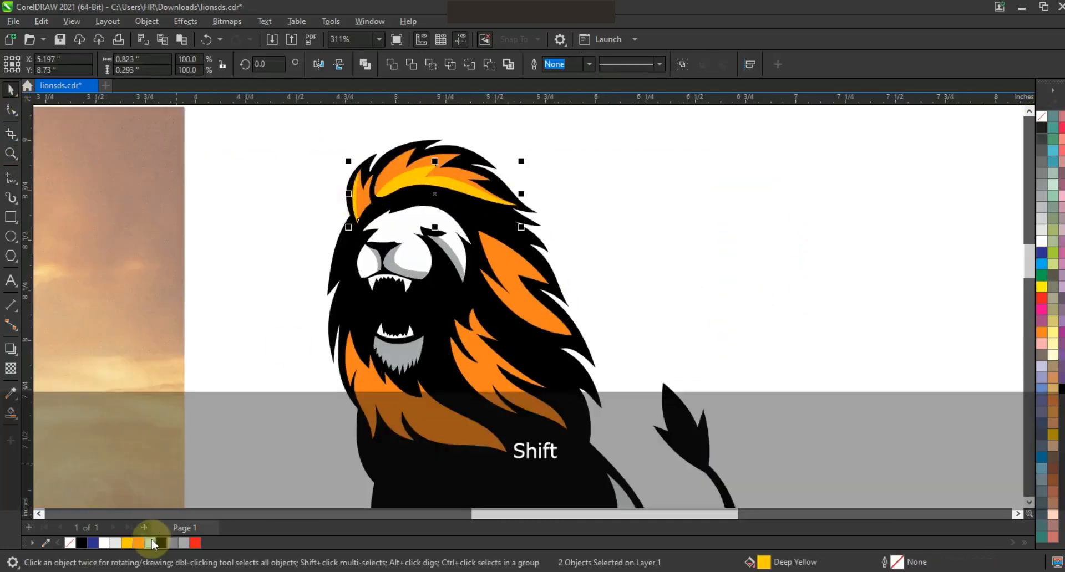
pyautogui.click(138, 543)
# Step: Fill the two main head tuft shapes with Deep Yellow tinted slightly with red, and deselect them
pyautogui.click(439, 161)
pyautogui.keyDown('shift'); pyautogui.click(366, 189); pyautogui.keyUp('shift')
pyautogui.click(1042, 287)
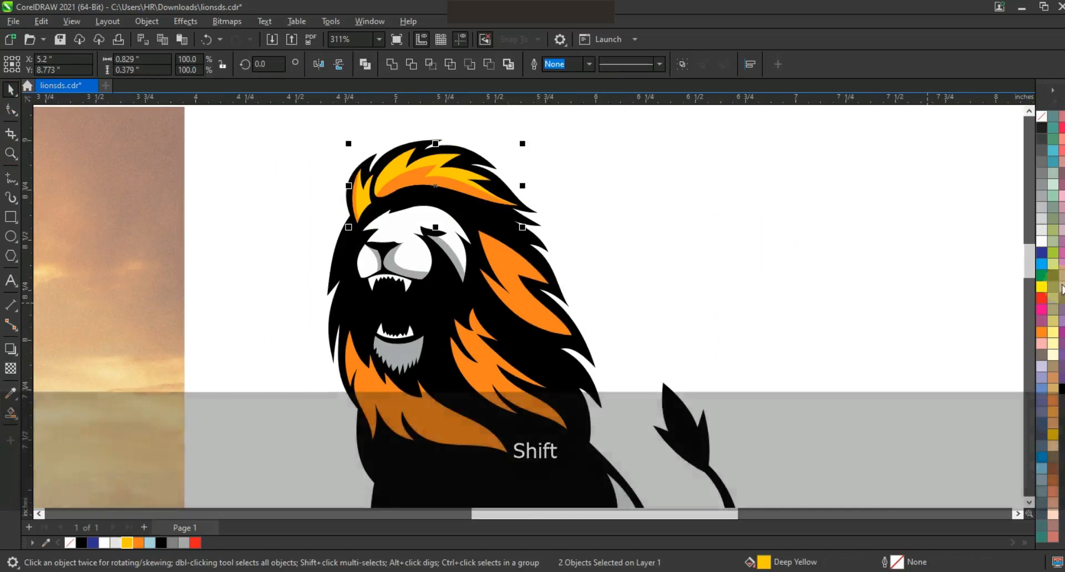
pyautogui.click(687, 197)
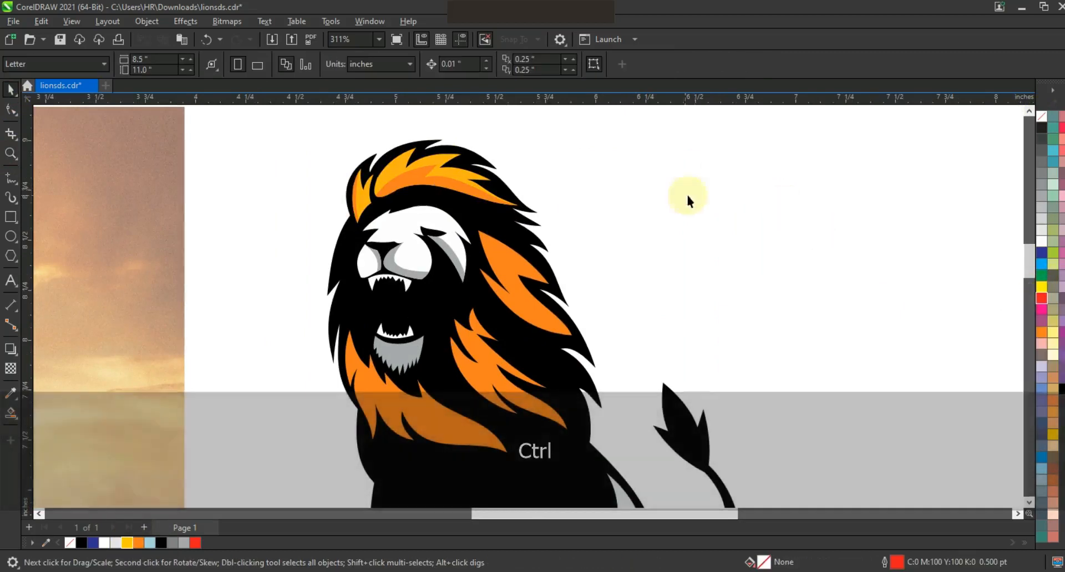
# Step: Duplicate the three lower orange mane shapes as unfilled black 0.5 pt outlines, and shift the copies slightly upward
pyautogui.click(11, 90)
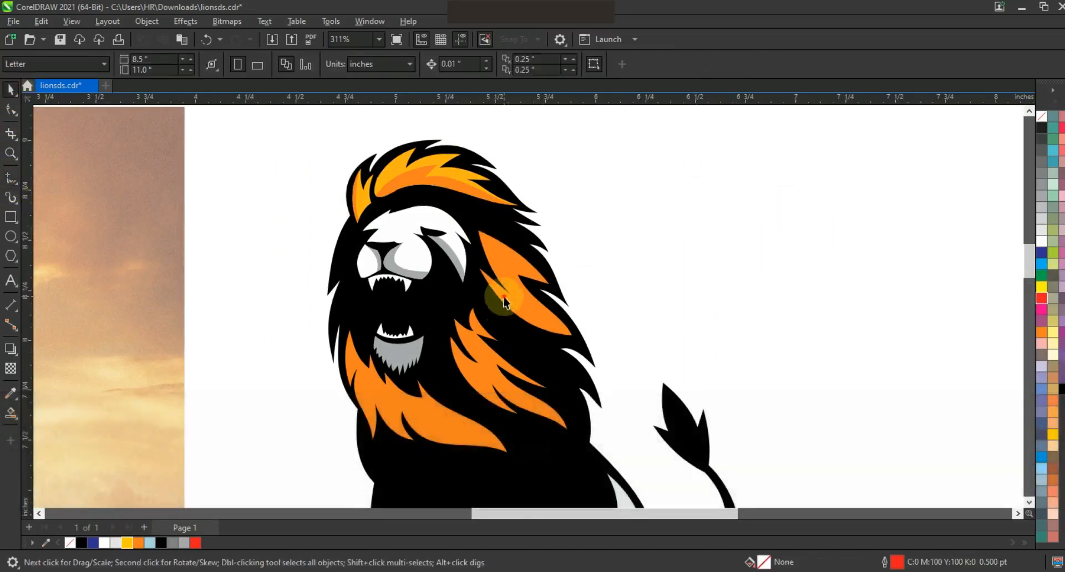
pyautogui.click(504, 296)
pyautogui.keyDown('shift'); pyautogui.click(481, 364); pyautogui.keyUp('shift')
pyautogui.keyDown('shift'); pyautogui.click(423, 414); pyautogui.keyUp('shift')
pyautogui.press('KP_Add')
pyautogui.rightClick(1042, 128)
pyautogui.click(993, 125)
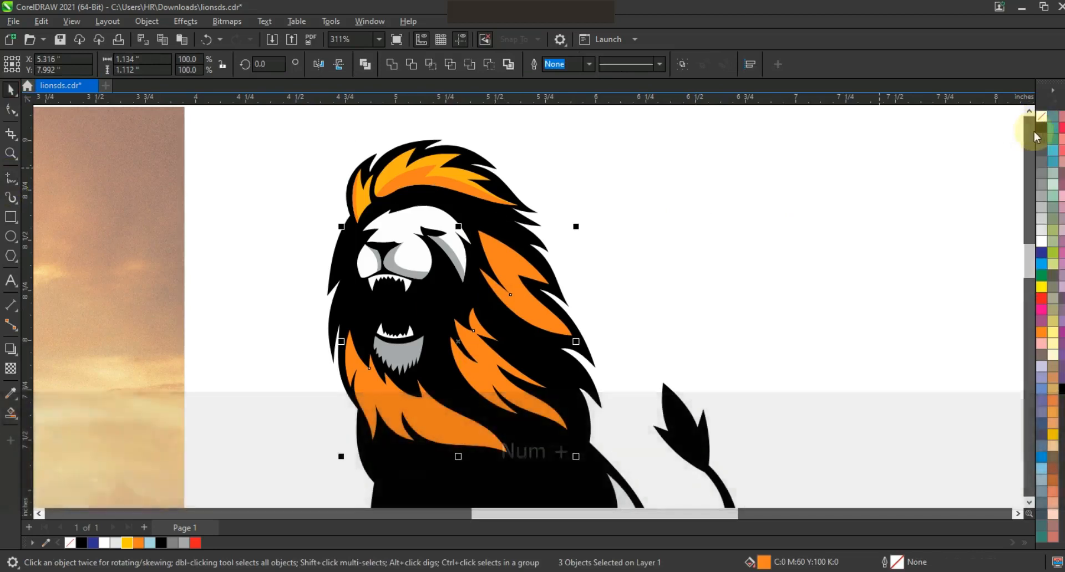
pyautogui.moveTo(460, 349); pyautogui.dragTo(462, 342)
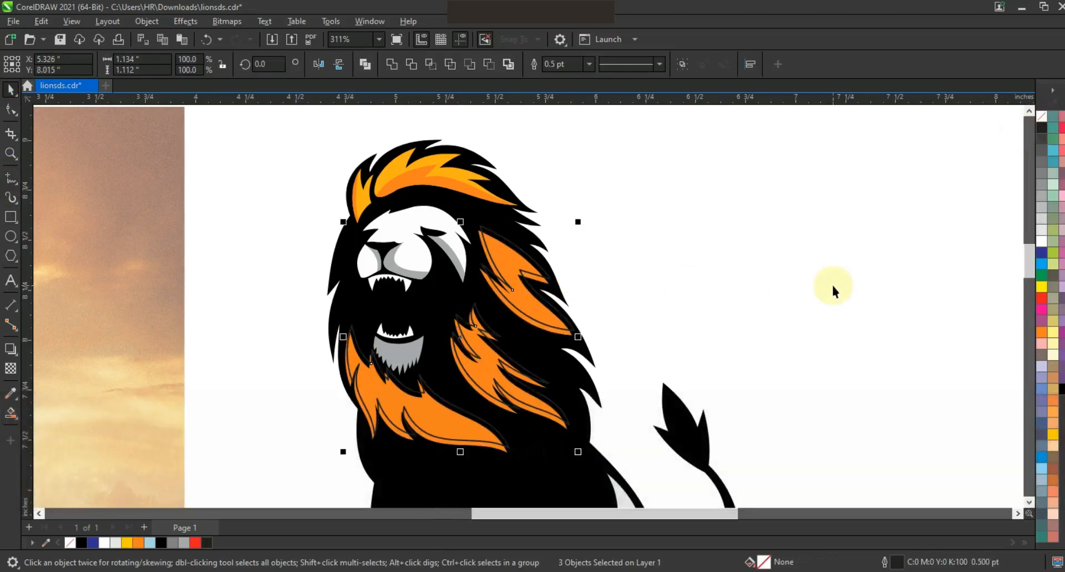
# Step: Use Smart Fill to create strips along the lower edges of the three orange mane shapes, outside the shifted outlines
pyautogui.click(11, 413)
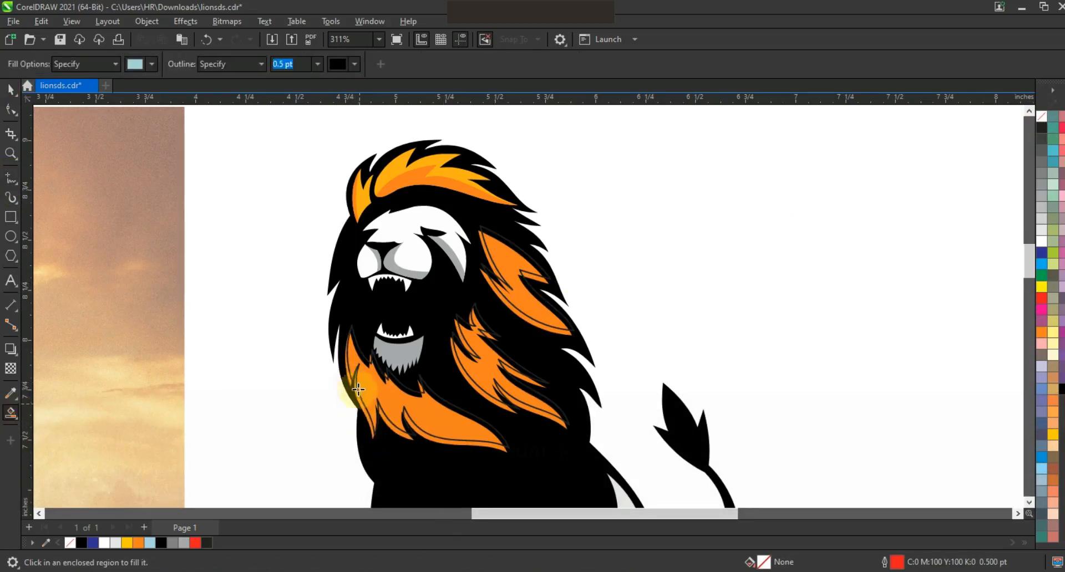
pyautogui.click(348, 372)
pyautogui.click(363, 409)
pyautogui.click(392, 430)
pyautogui.click(428, 439)
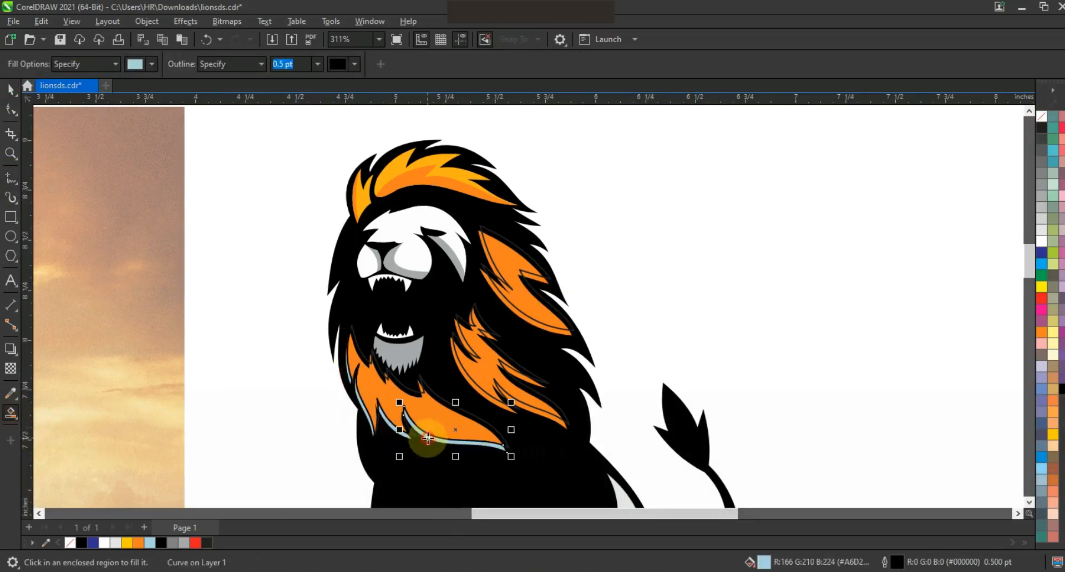
pyautogui.click(484, 394)
pyautogui.click(534, 415)
pyautogui.click(529, 379)
pyautogui.click(540, 330)
pyautogui.click(540, 278)
# Step: Delete the shifted outline copies from the mane, and select a Smart Fill strip
pyautogui.click(18, 91)
pyautogui.press('Escape')
pyautogui.click(549, 277)
pyautogui.press('Delete')
pyautogui.click(542, 406)
pyautogui.press('Delete')
pyautogui.click(505, 451)
pyautogui.press('Delete')
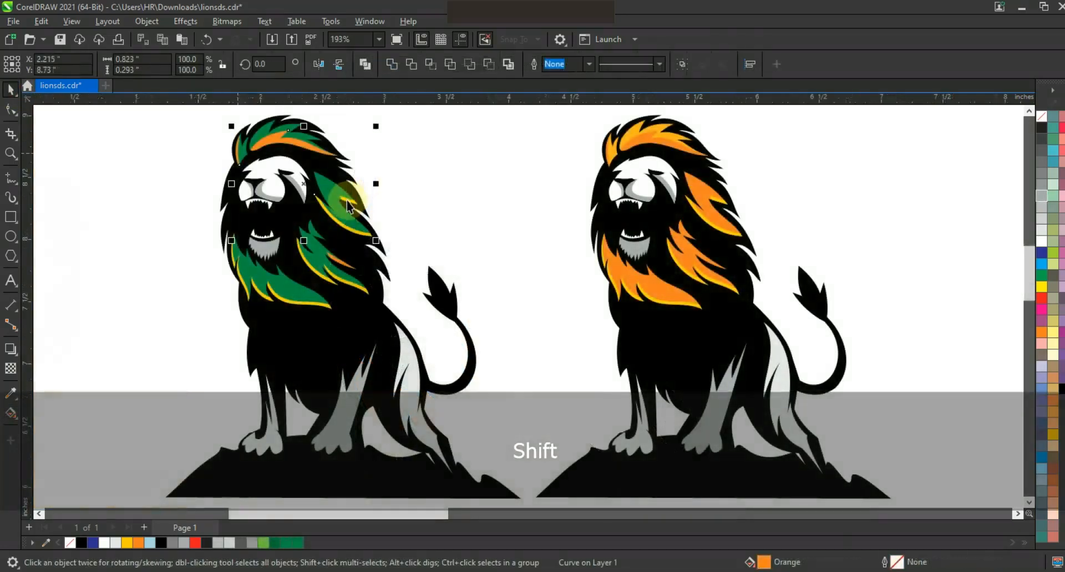
pyautogui.keyDown('shift'); pyautogui.click(347, 201); pyautogui.keyUp('shift')
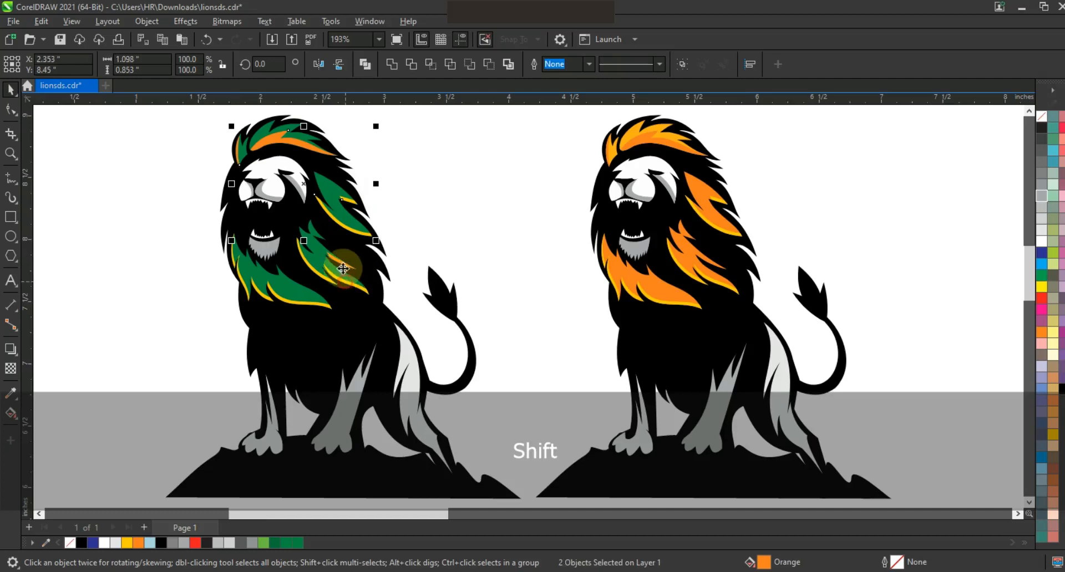
pyautogui.keyDown('shift'); pyautogui.click(344, 267); pyautogui.keyUp('shift')
pyautogui.keyDown('shift'); pyautogui.click(314, 304); pyautogui.keyUp('shift')
pyautogui.keyDown('shift'); pyautogui.click(317, 273); pyautogui.keyUp('shift')
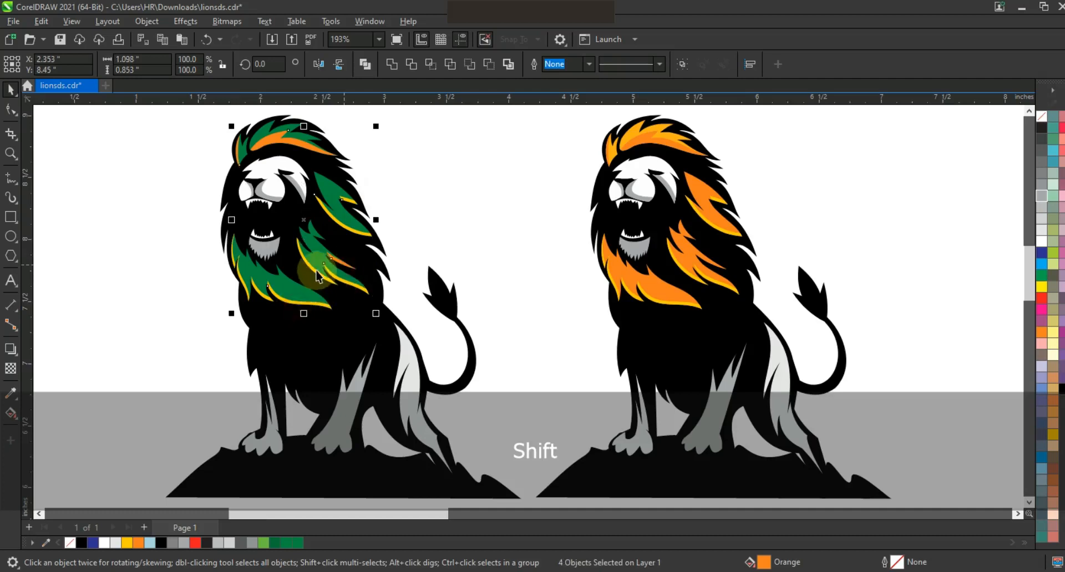
pyautogui.keyDown('shift'); pyautogui.click(271, 307); pyautogui.keyUp('shift')
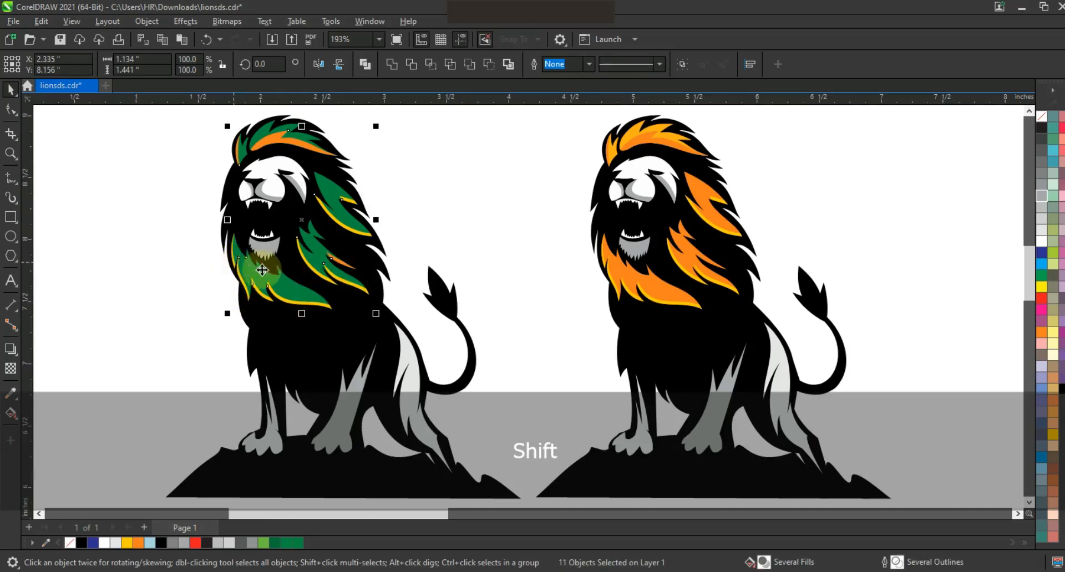
pyautogui.hotkey('shift', 'F2')
pyautogui.press('Escape')
# Step: Select all the orange and yellow edge strips on the green-maned lion and fill them with the mane's green, C91 M21 Y100 K9
pyautogui.click(384, 399)
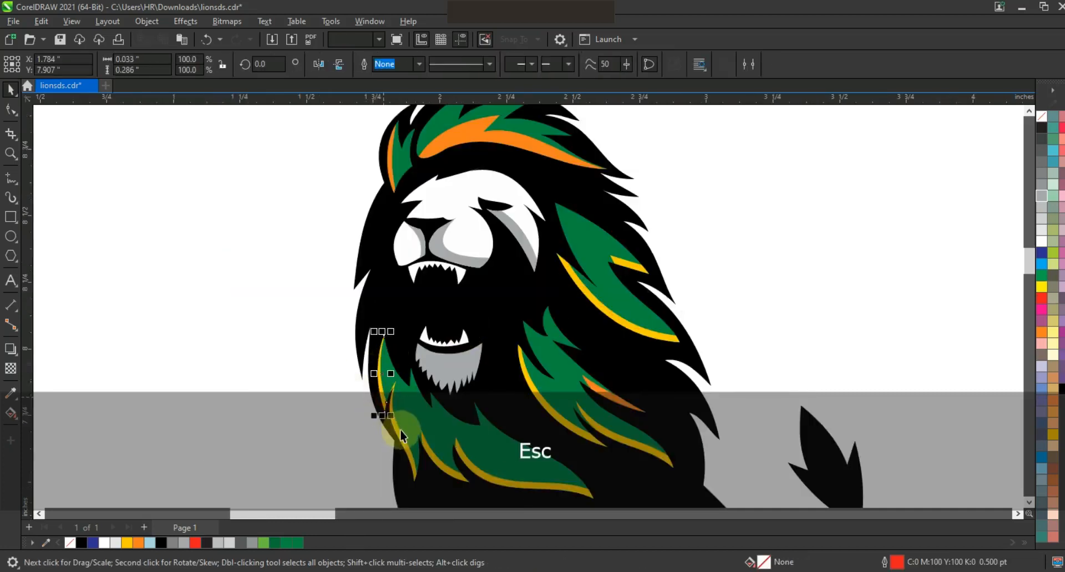
pyautogui.keyDown('shift'); pyautogui.click(399, 434); pyautogui.keyUp('shift')
pyautogui.keyDown('shift'); pyautogui.click(473, 485); pyautogui.keyUp('shift')
pyautogui.keyDown('shift'); pyautogui.click(563, 439); pyautogui.keyUp('shift')
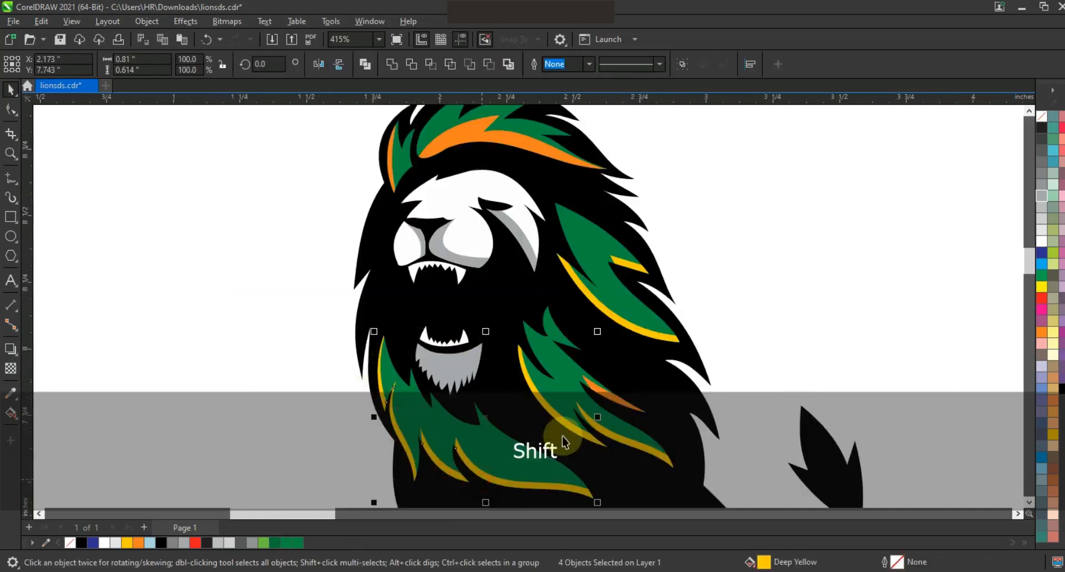
pyautogui.keyDown('shift'); pyautogui.click(618, 443); pyautogui.keyUp('shift')
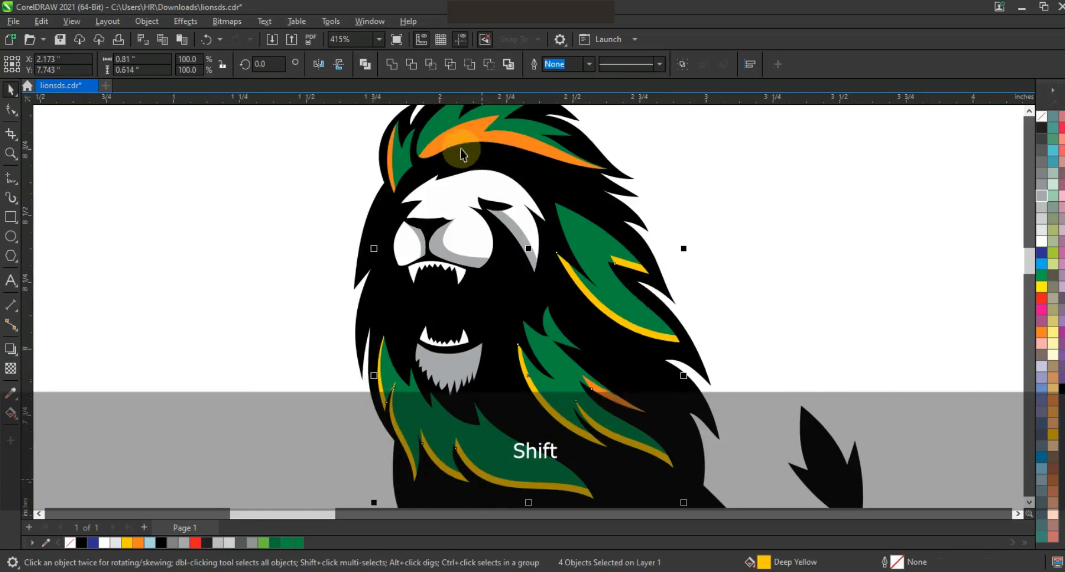
pyautogui.click(297, 542)
# Step: Darken the uniform fill of the selected mane strips to deep green C92 M45 Y97 K58, and deselect them
pyautogui.click(10, 413)
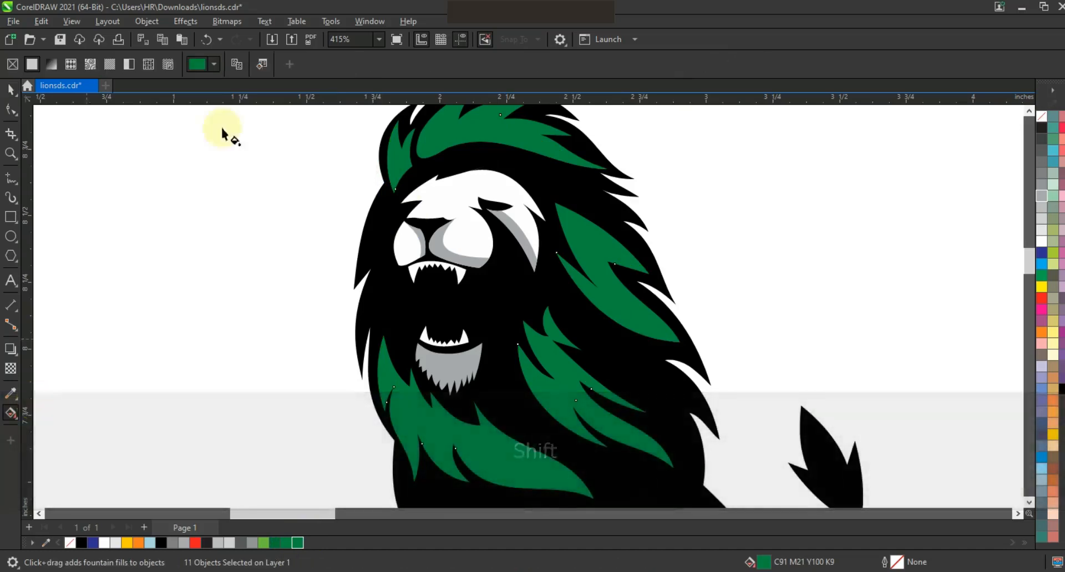
pyautogui.click(213, 64)
pyautogui.click(201, 65)
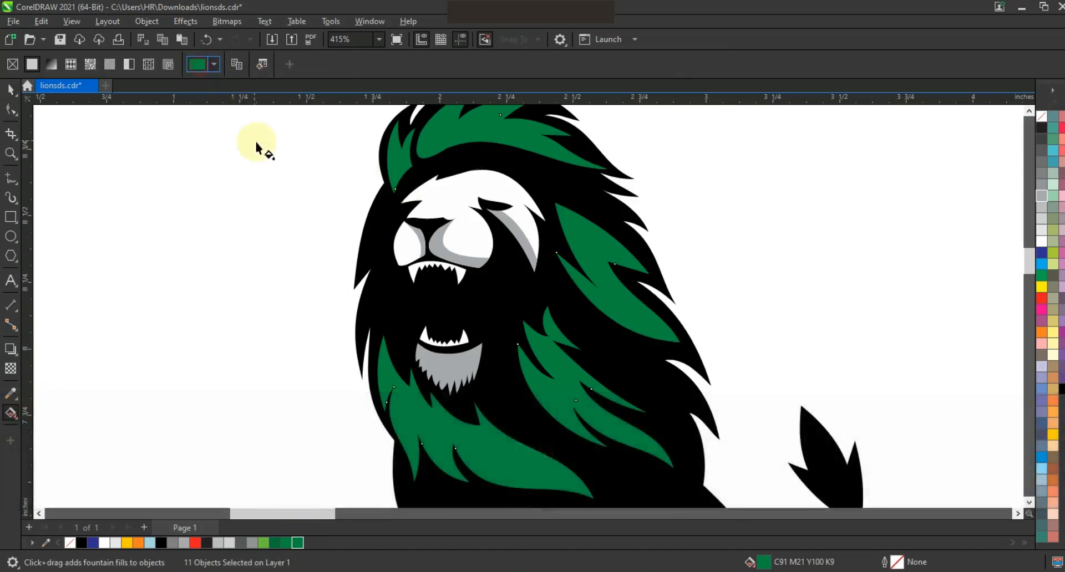
pyautogui.click(204, 70)
pyautogui.click(199, 92)
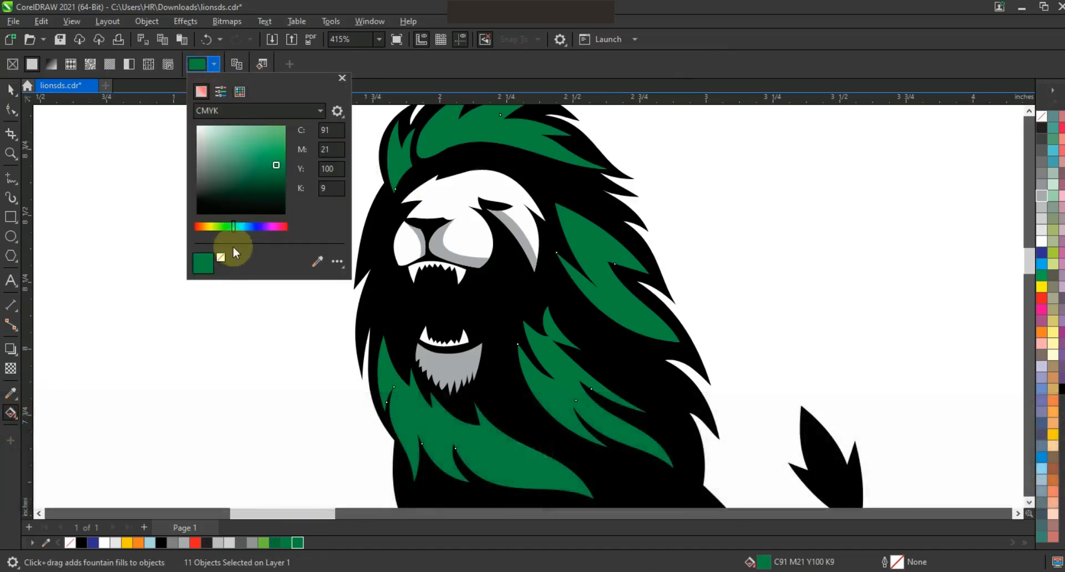
pyautogui.moveTo(275, 178); pyautogui.dragTo(279, 189)
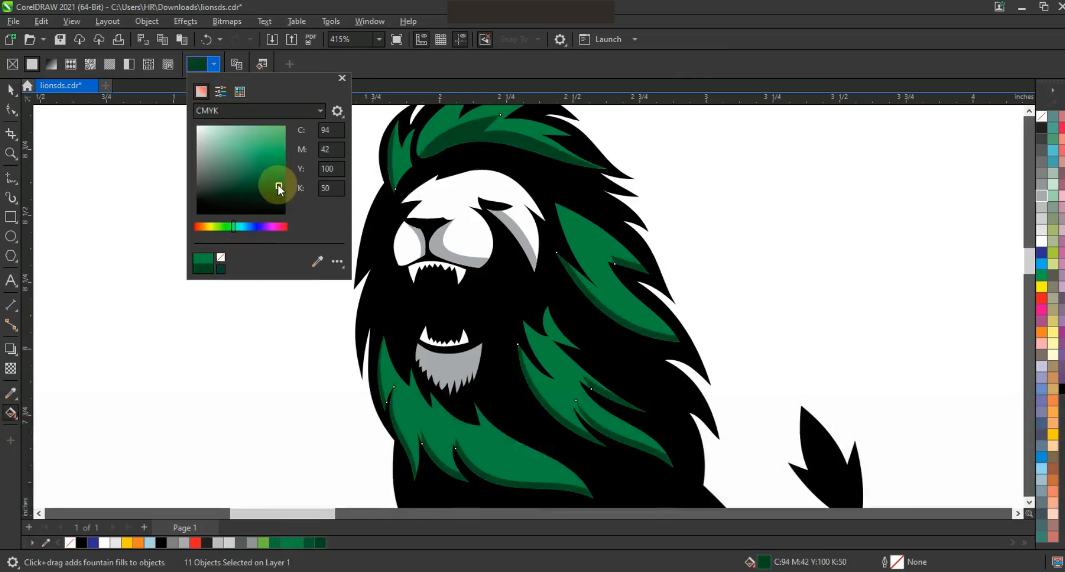
pyautogui.click(9, 90)
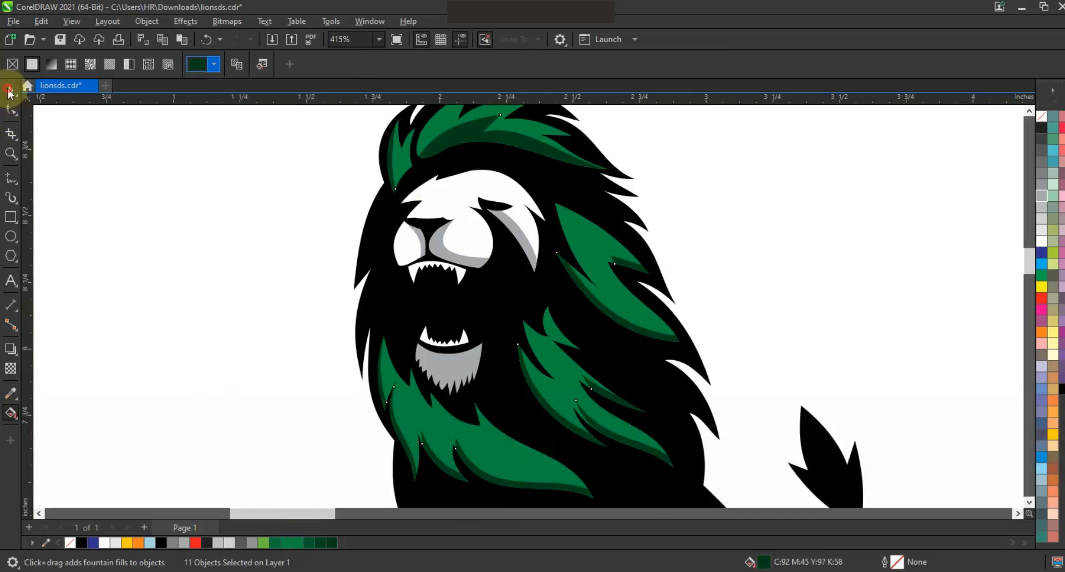
pyautogui.press('F3')
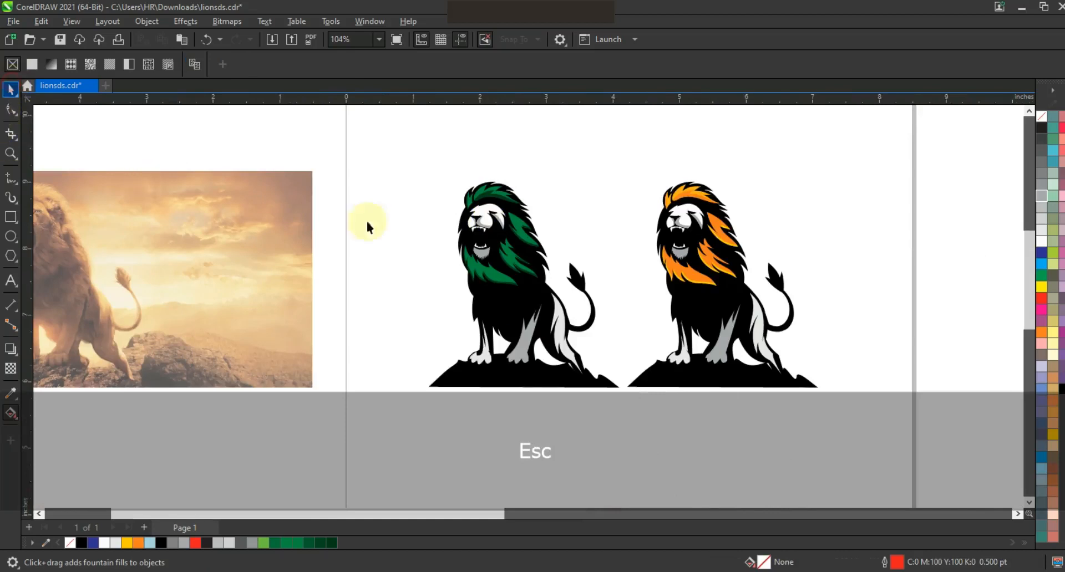
pyautogui.press('F3')
pyautogui.press('Escape')
# Step: Review the finished green-maned and orange-maned lions side by side and compare them with the source photo
pyautogui.moveTo(585, 349); pyautogui.dragTo(585, 349)
pyautogui.moveTo(743, 368); pyautogui.dragTo(407, 157)
pyautogui.hotkey('shift', 'F2')
pyautogui.press('Escape')
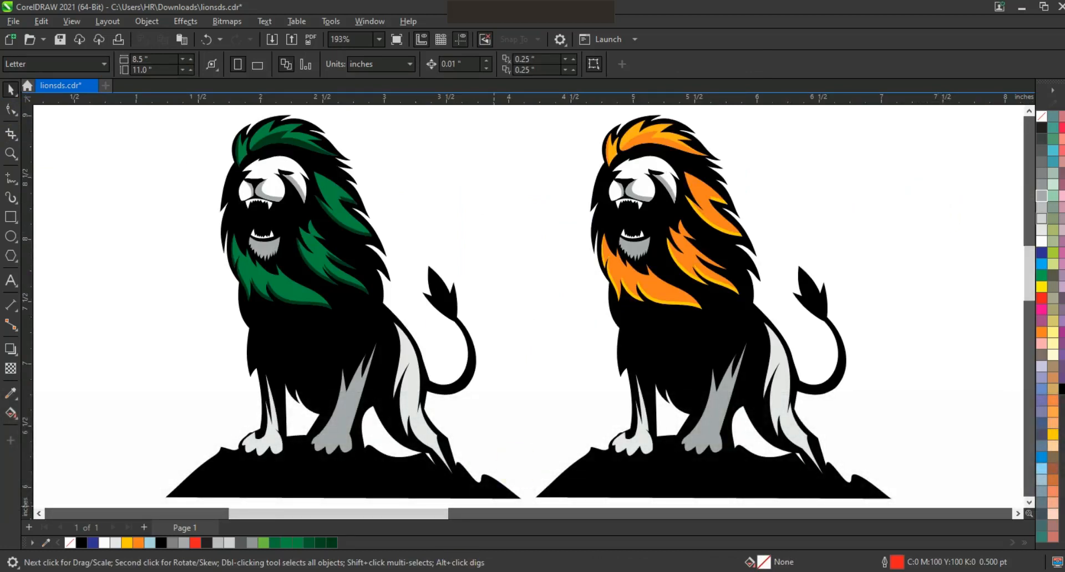
pyautogui.moveTo(475, 571)
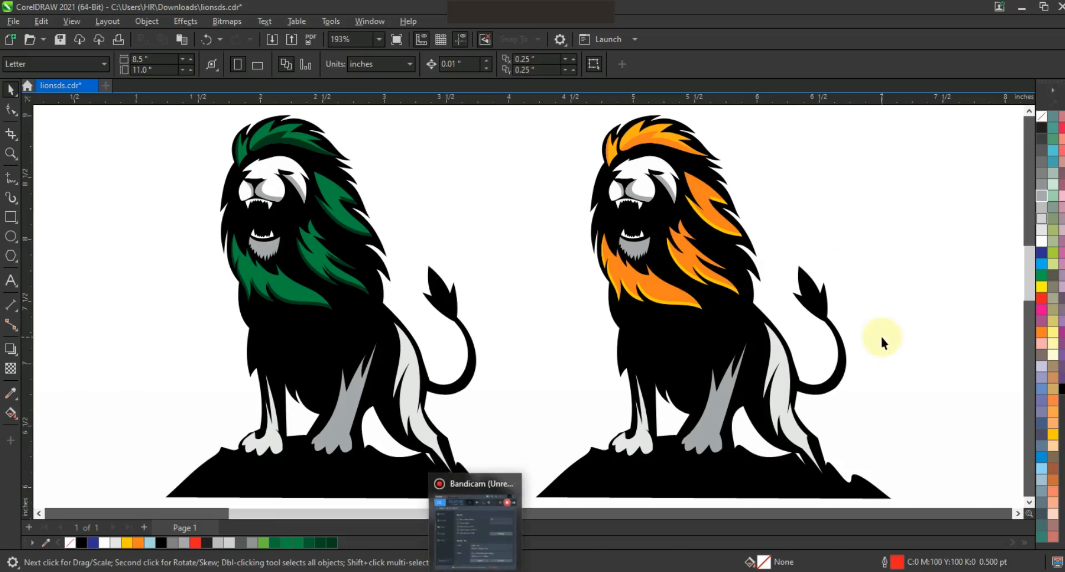
pyautogui.press('F3')
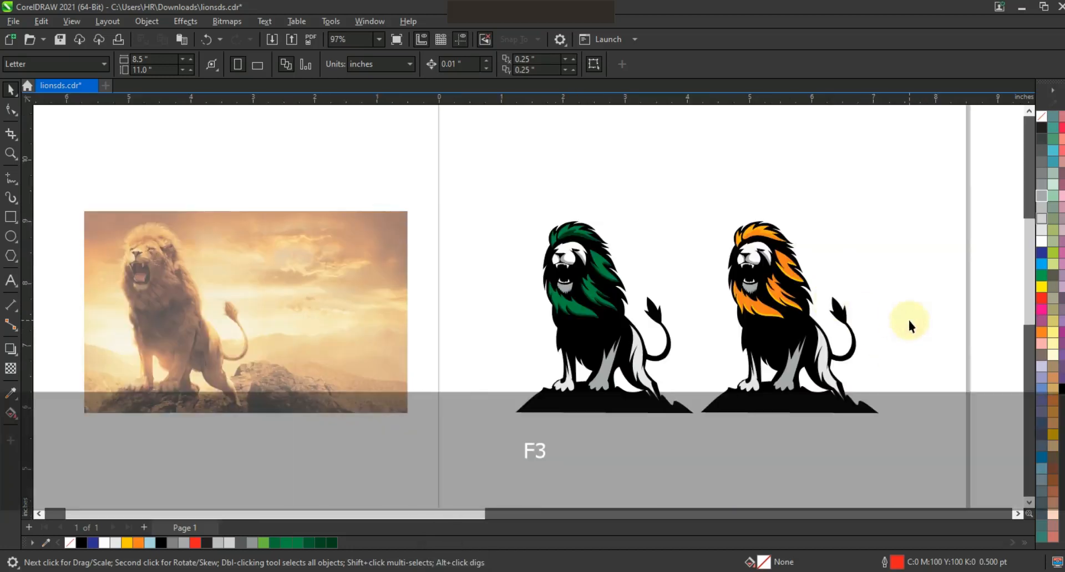